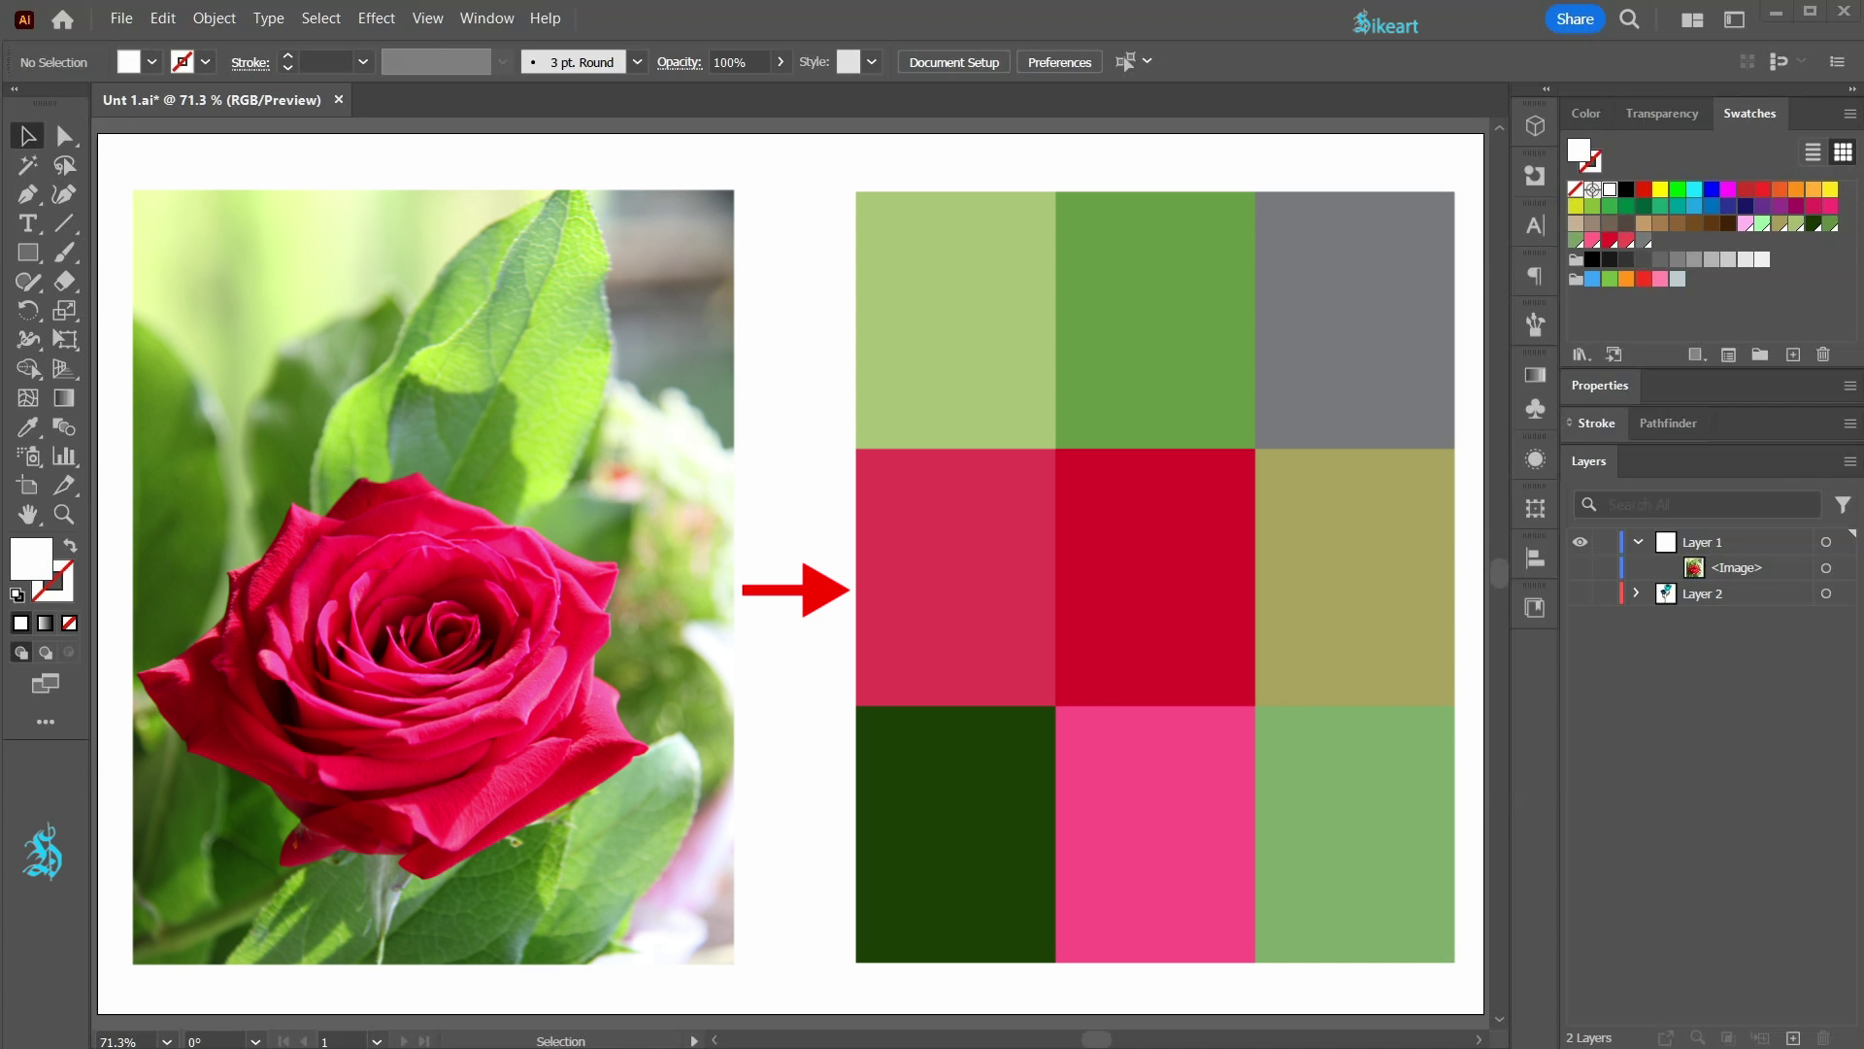
- Turn on the <Image> layer's visibility so the rose photo appears on the artboard
{"action": "left_click", "coordinate": [1580, 567]}
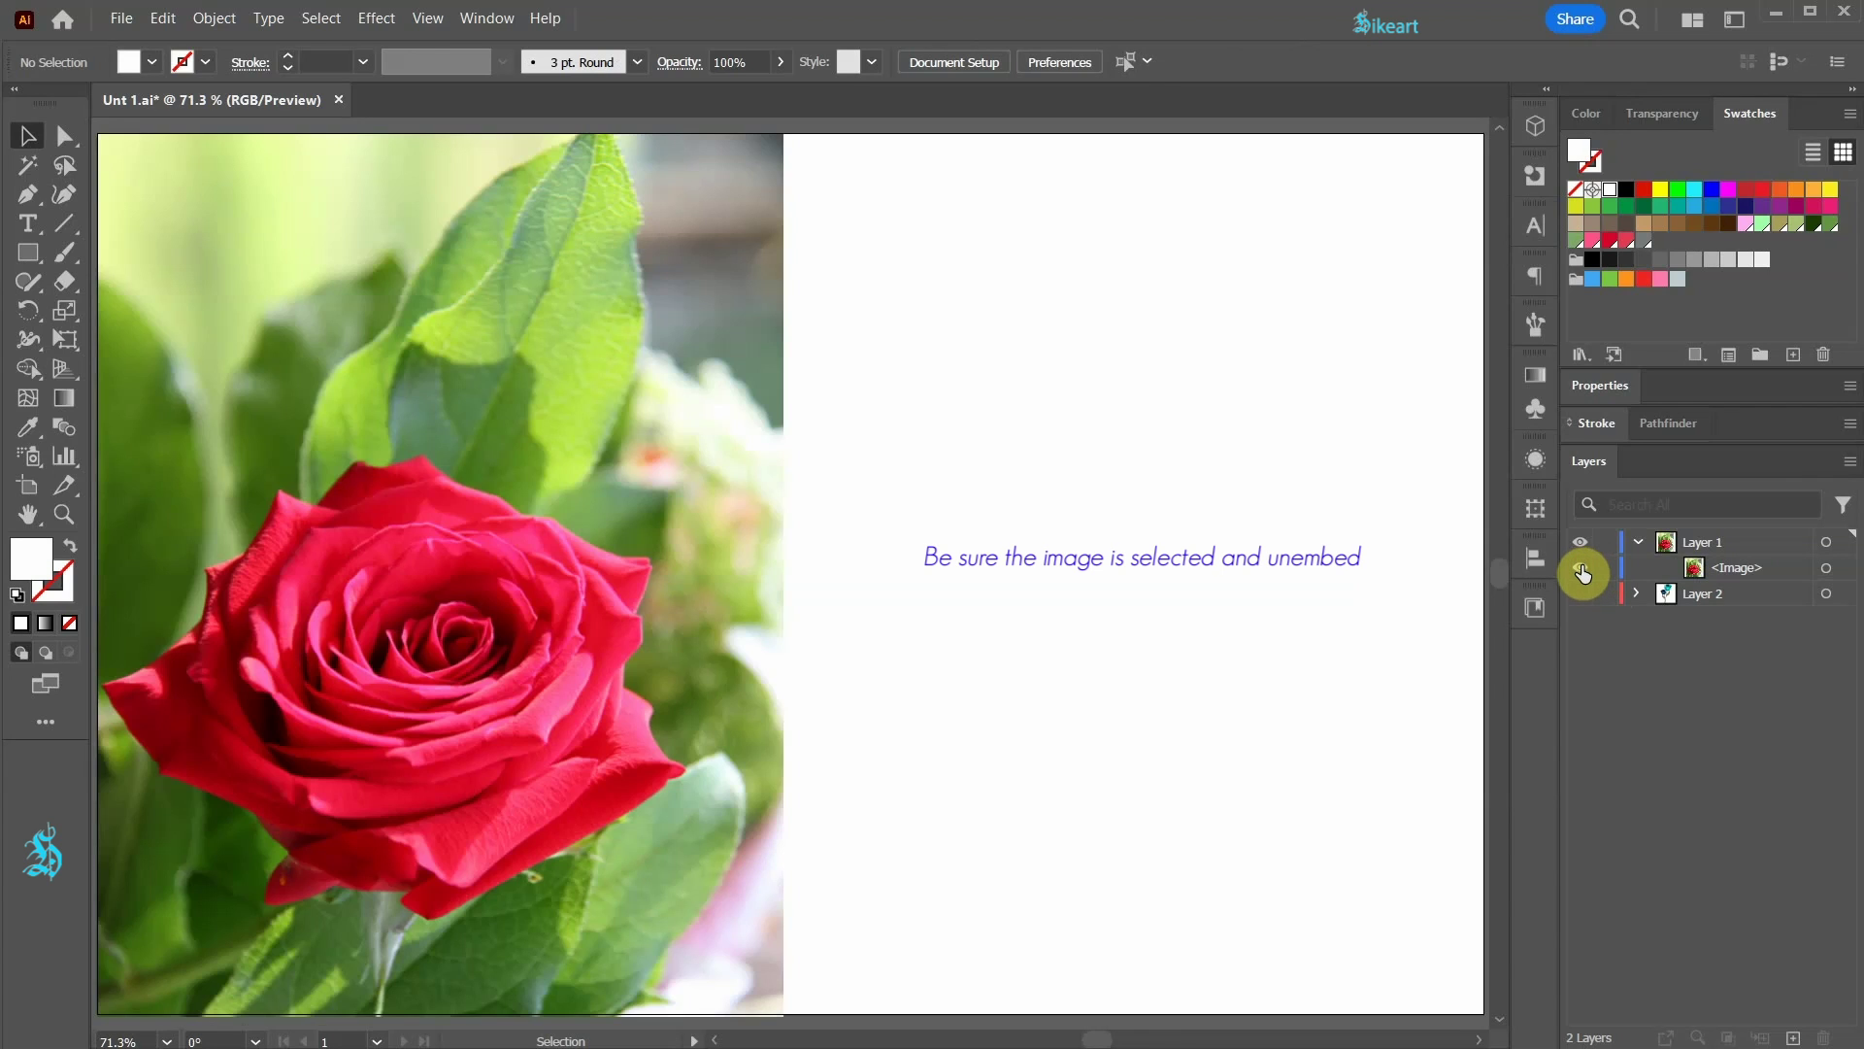
{"action": "left_click", "coordinate": [715, 681]}
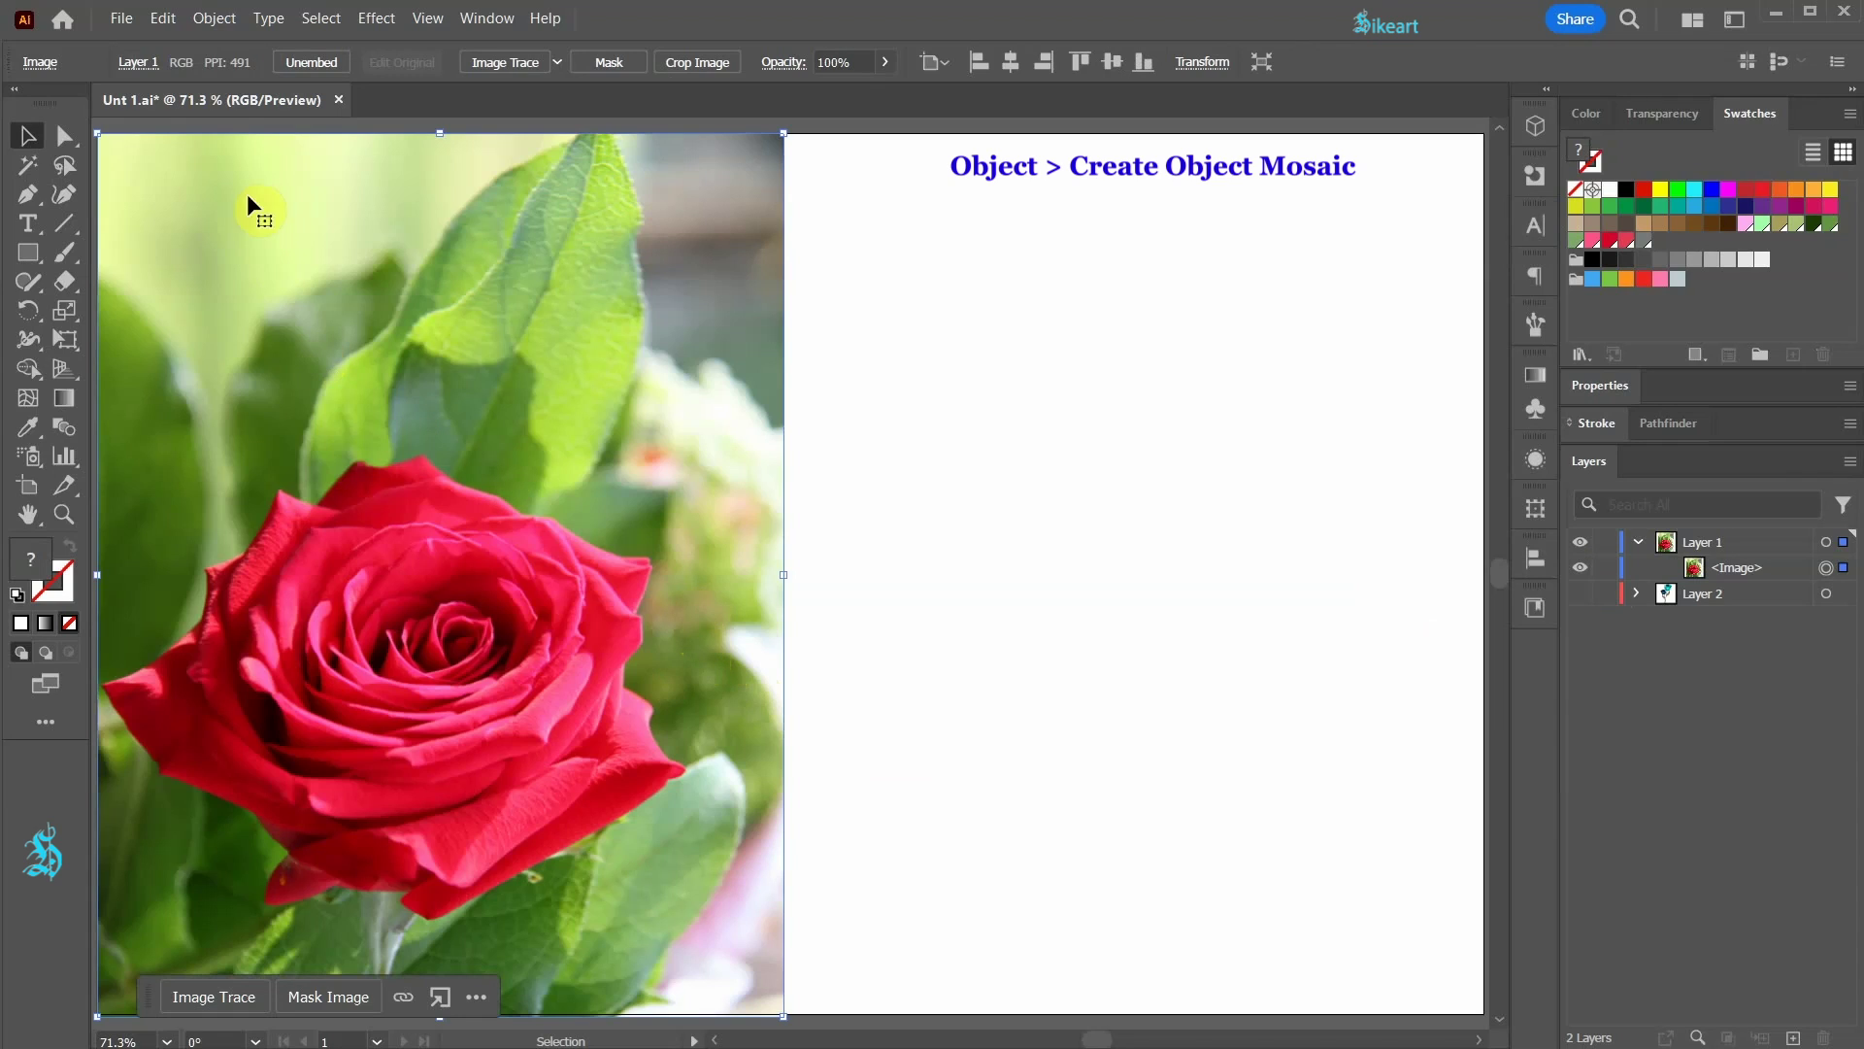
{"action": "left_click", "coordinate": [215, 18]}
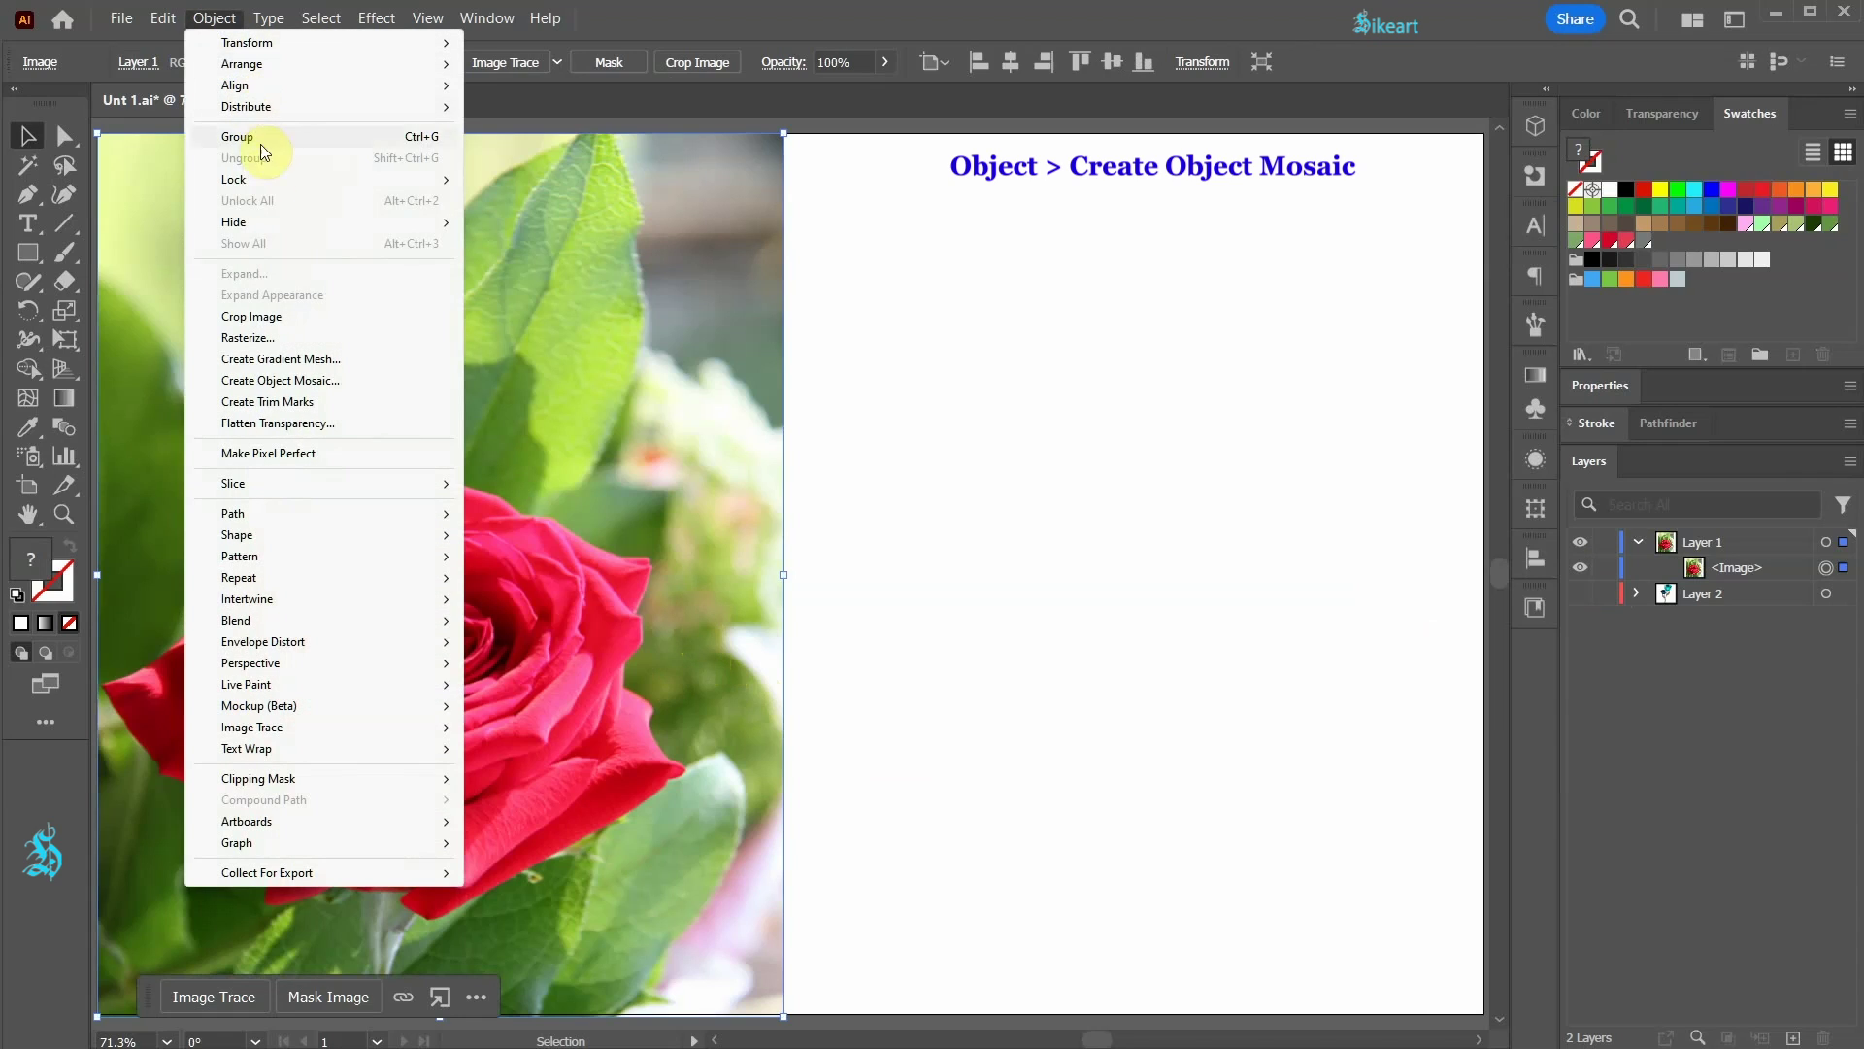
{"action": "left_click", "coordinate": [340, 381]}
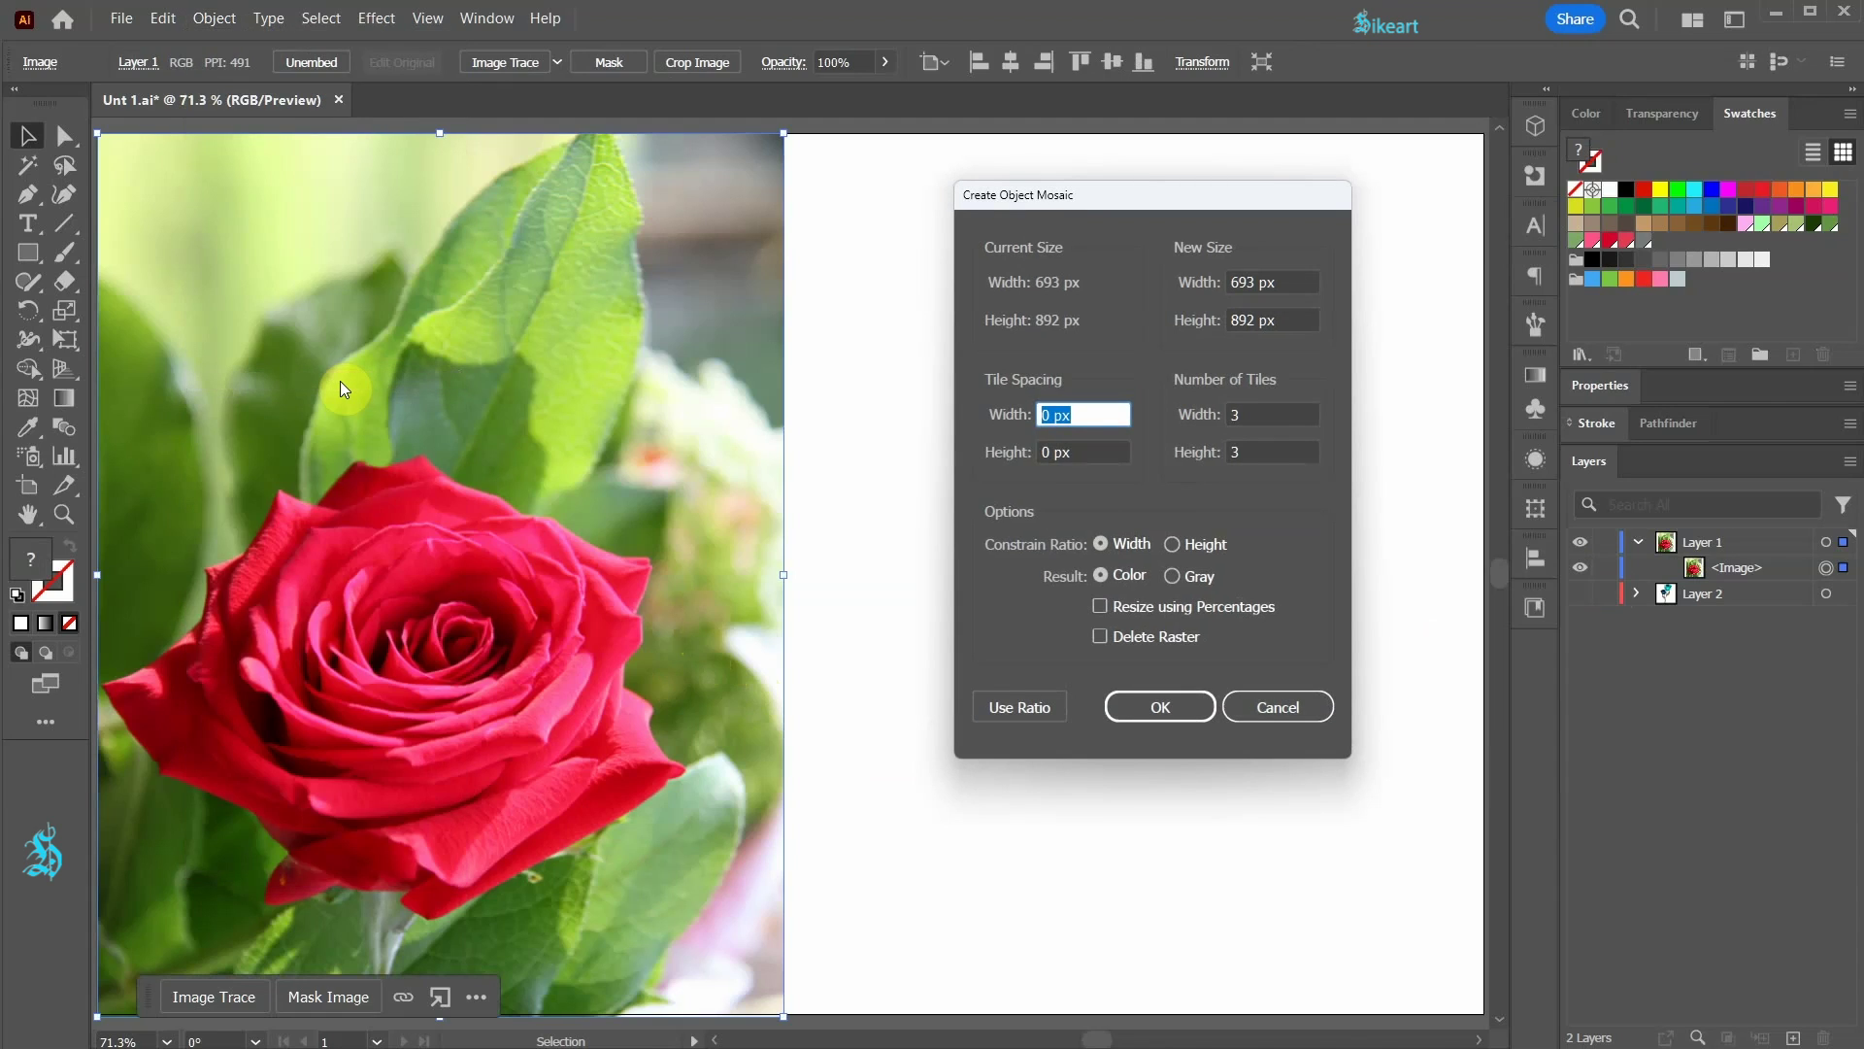
{"action": "double_click", "coordinate": [1244, 413]}
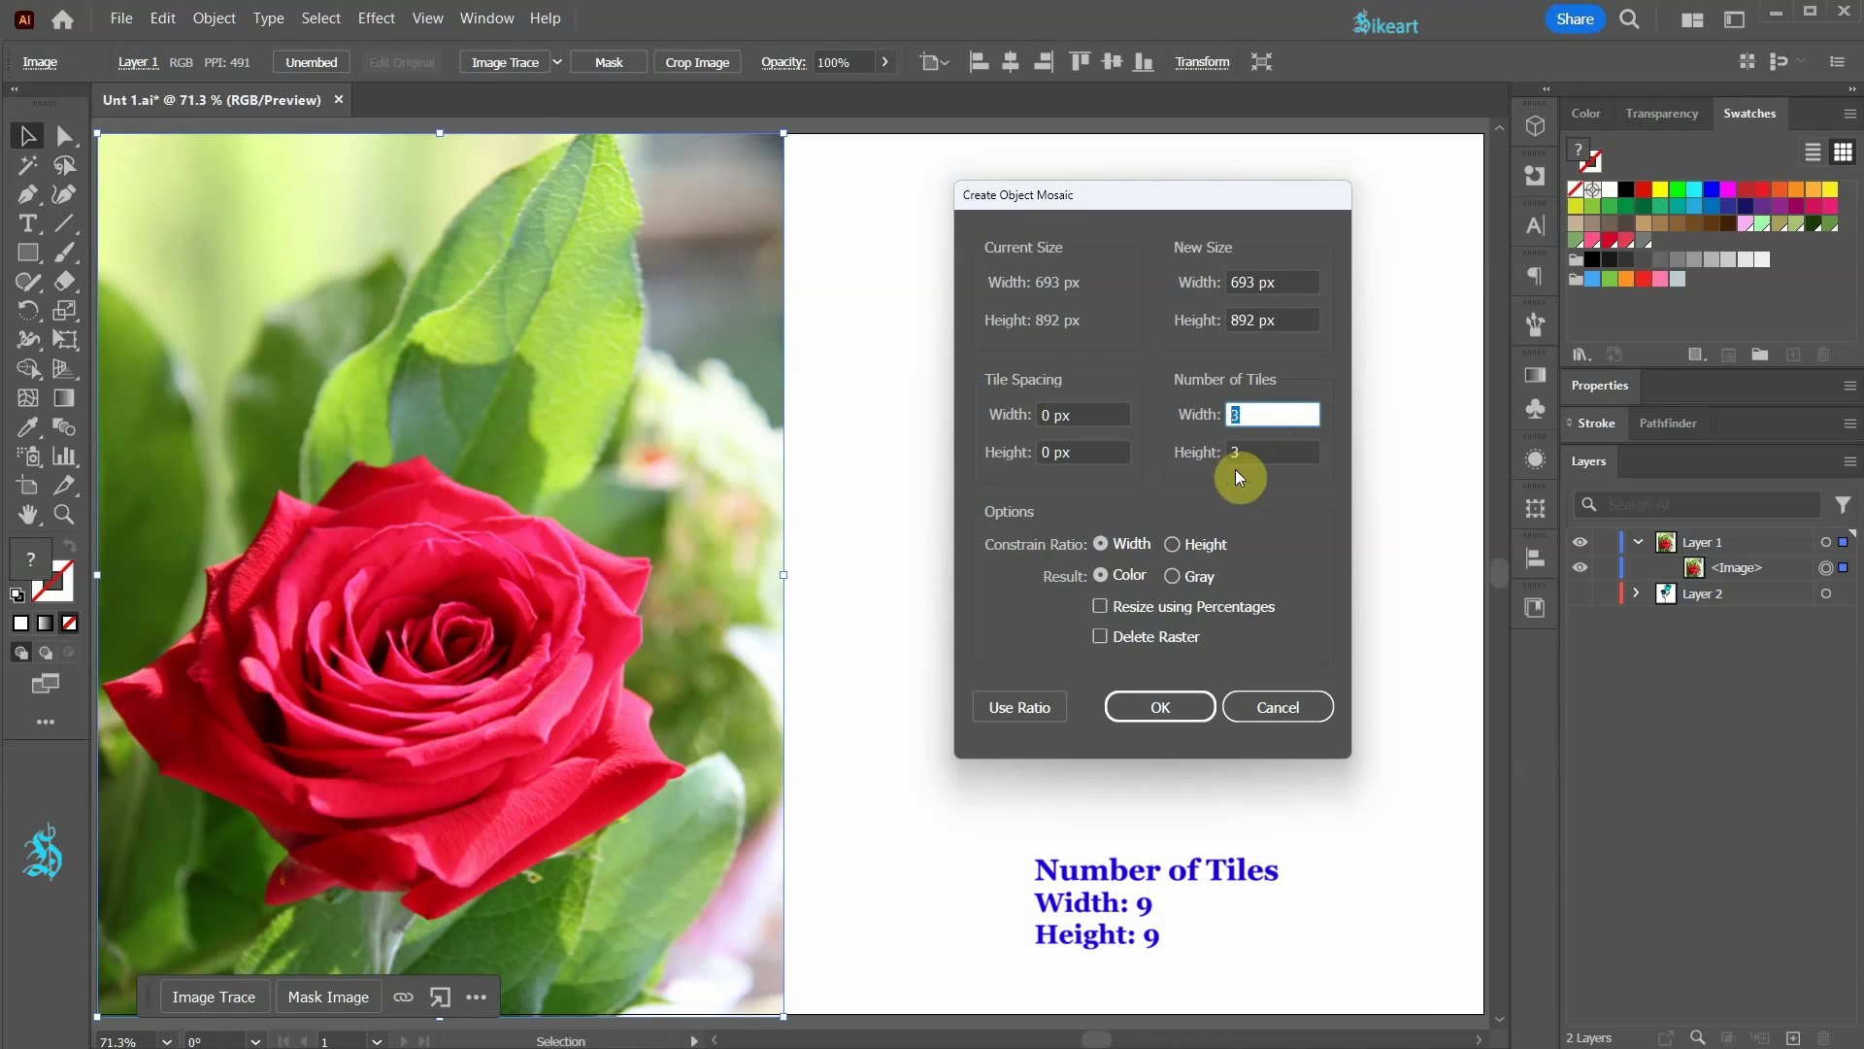
{"action": "type", "text": "9"}
{"action": "double_click", "coordinate": [1225, 453]}
{"action": "type", "text": "9"}
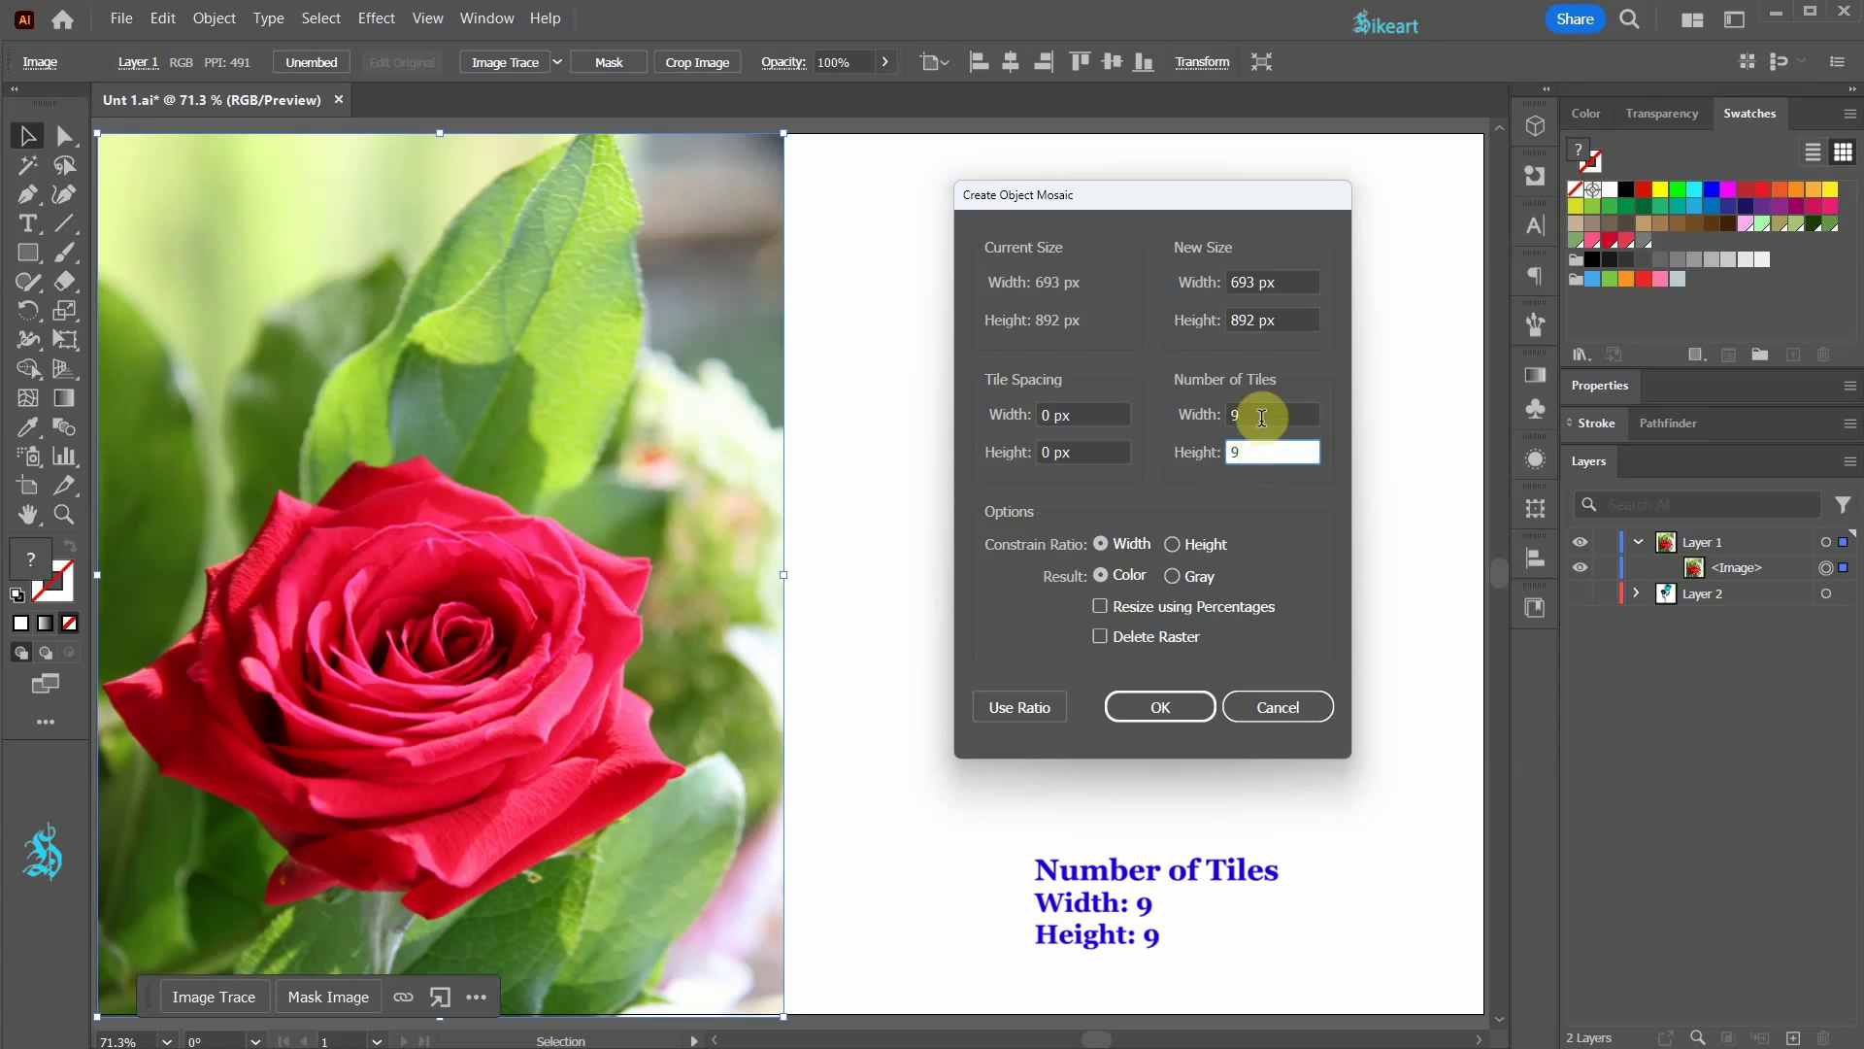
{"action": "left_click", "coordinate": [1255, 415]}
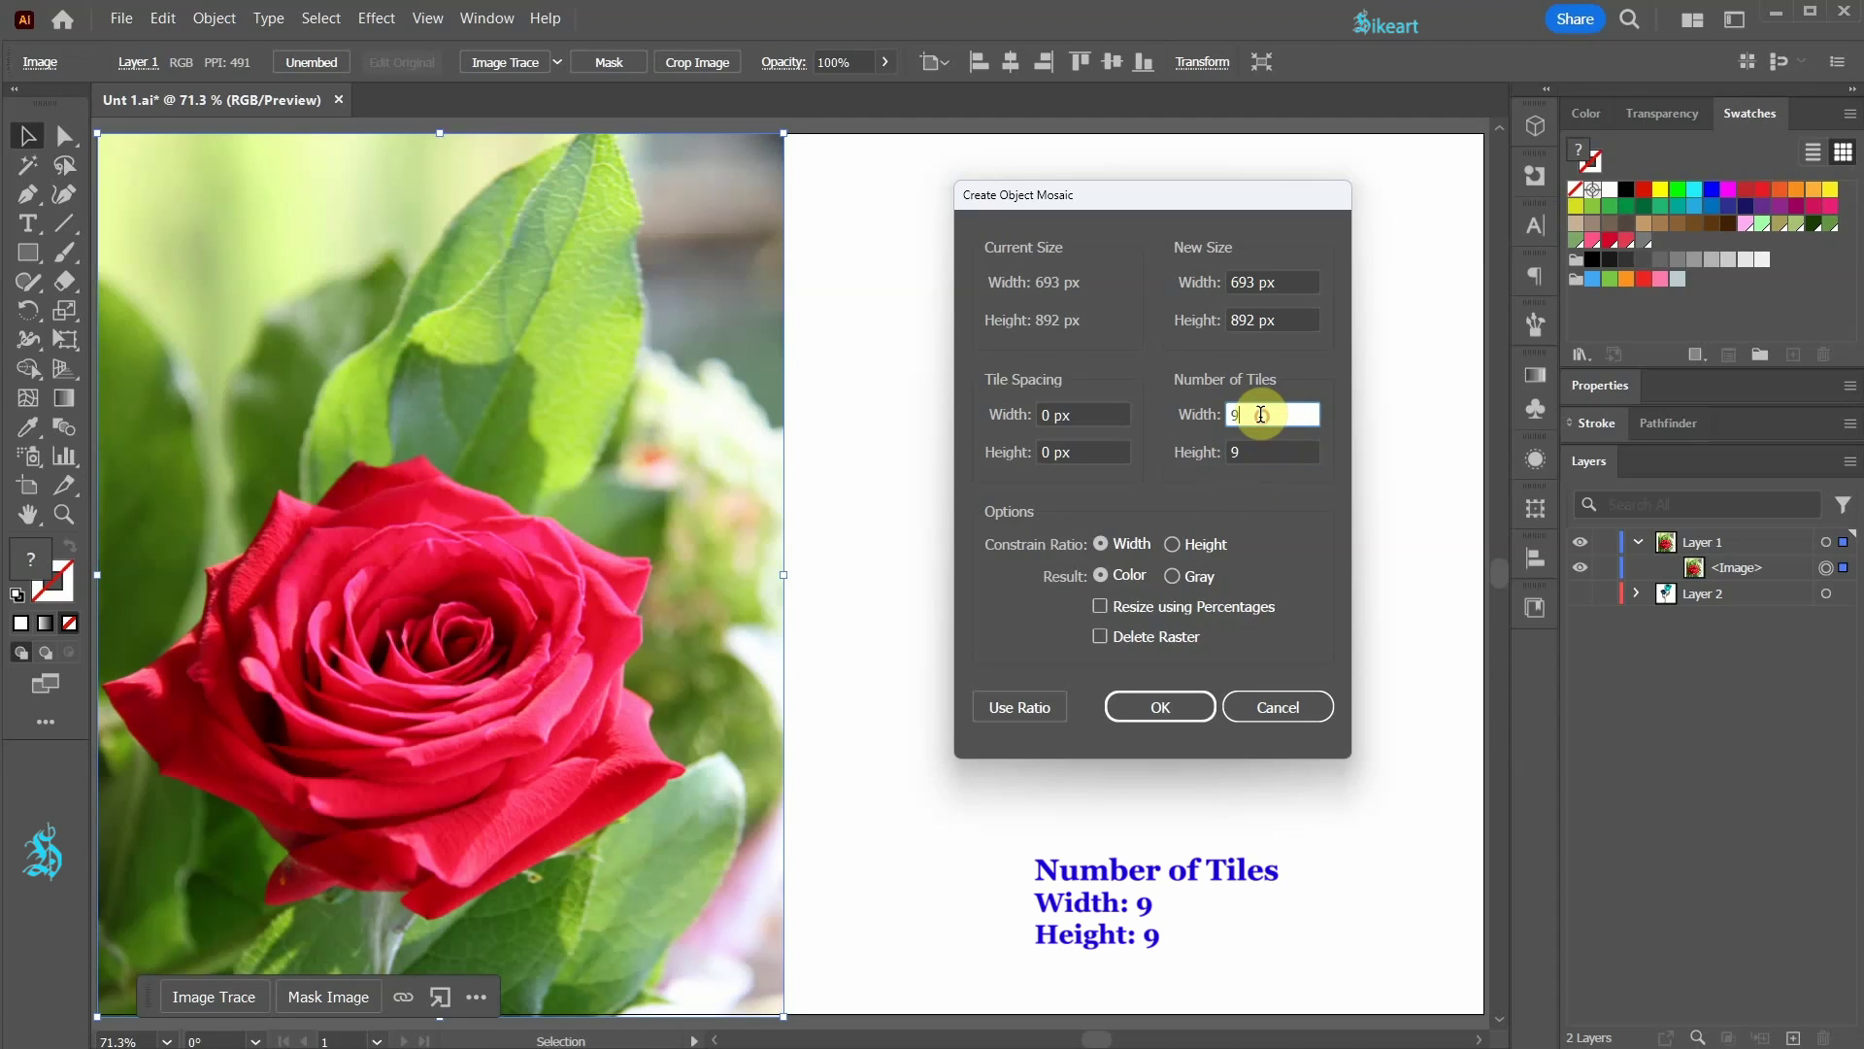
{"action": "left_click", "coordinate": [1209, 709]}
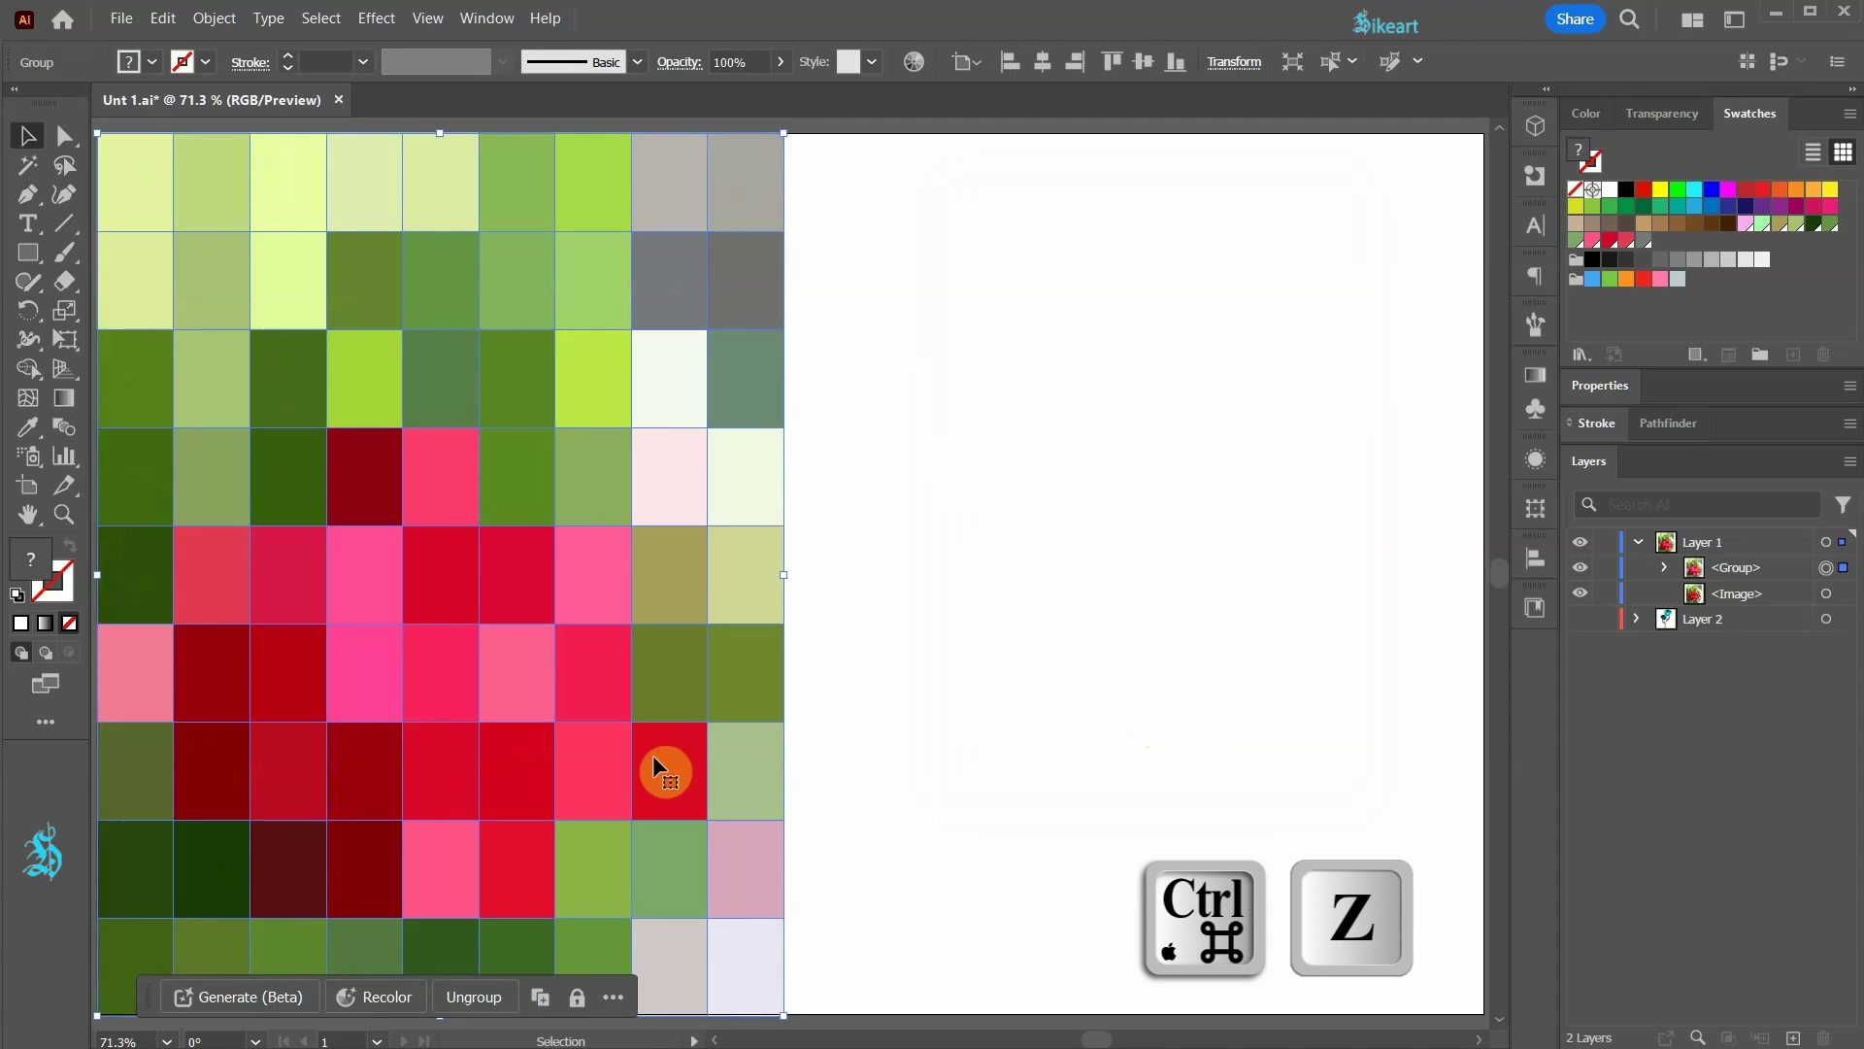
{"action": "key", "text": "ctrl+z"}
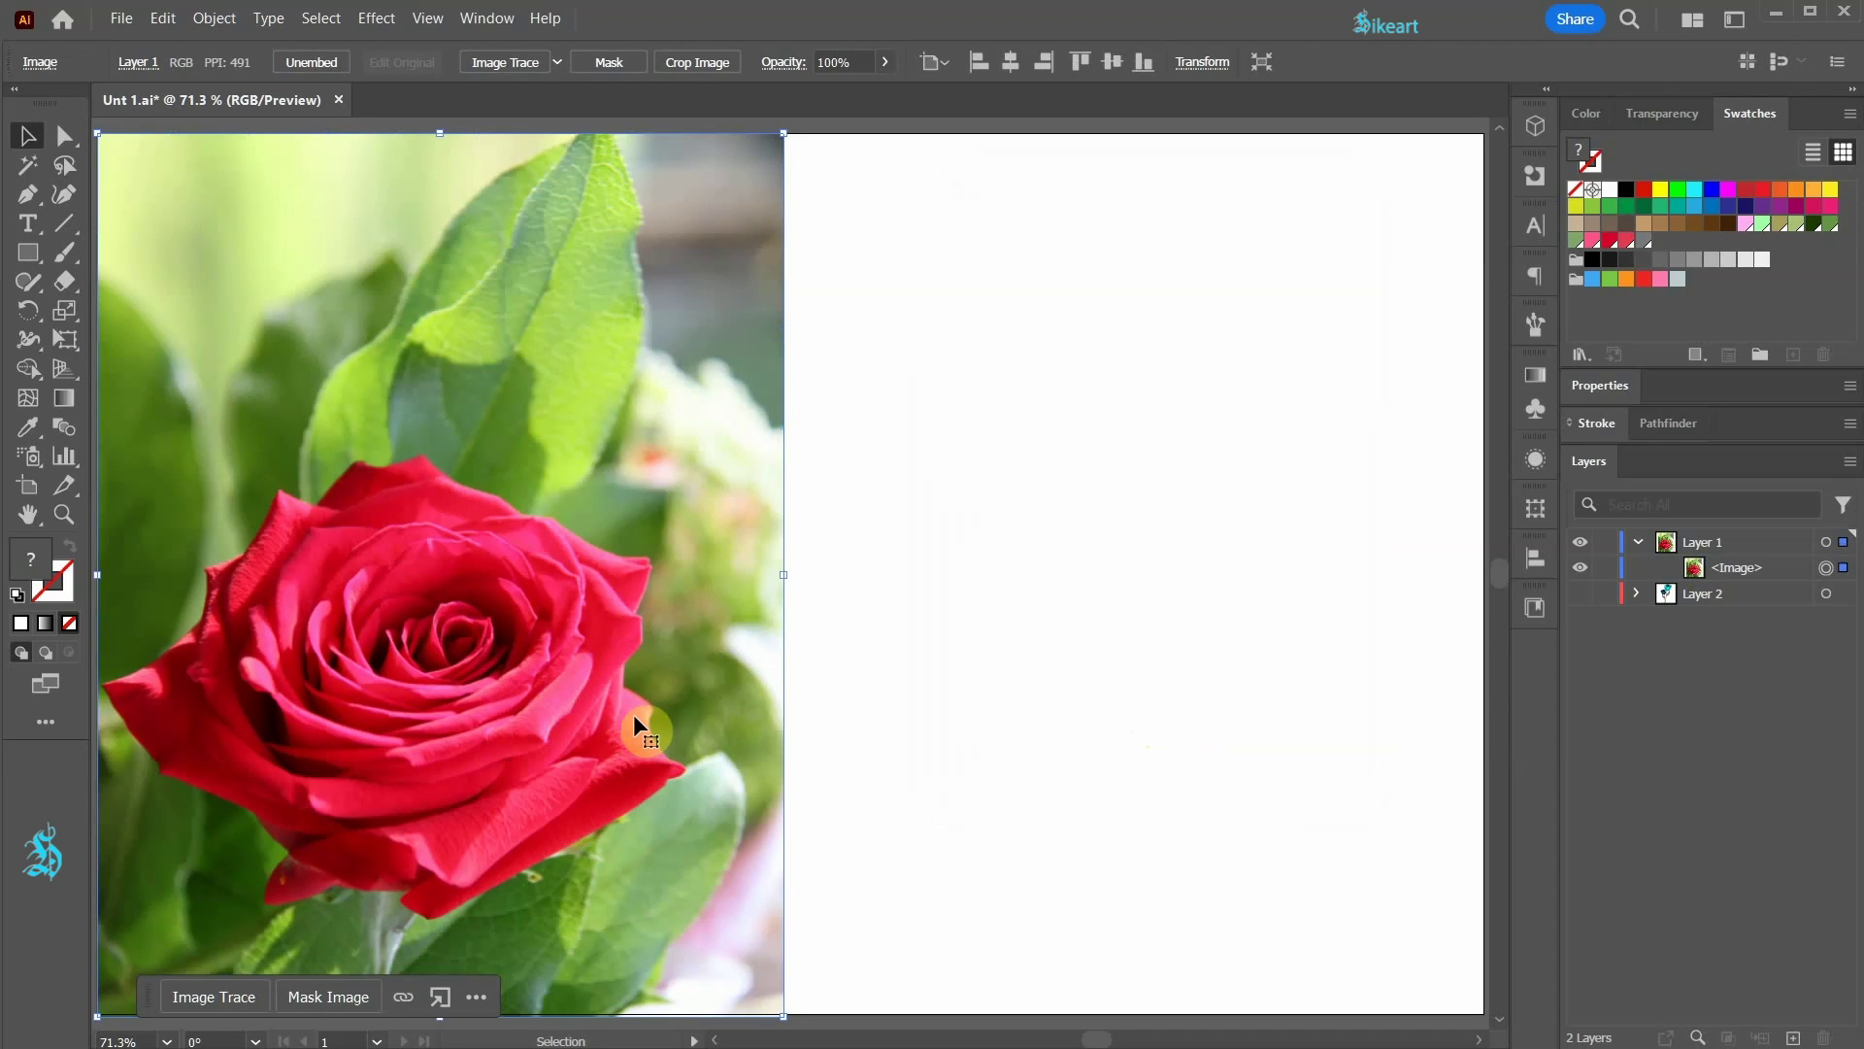
- Apply Create Object Mosaic to the rose photo with 3 tiles wide and 3 tiles high
{"action": "left_click", "coordinate": [215, 18]}
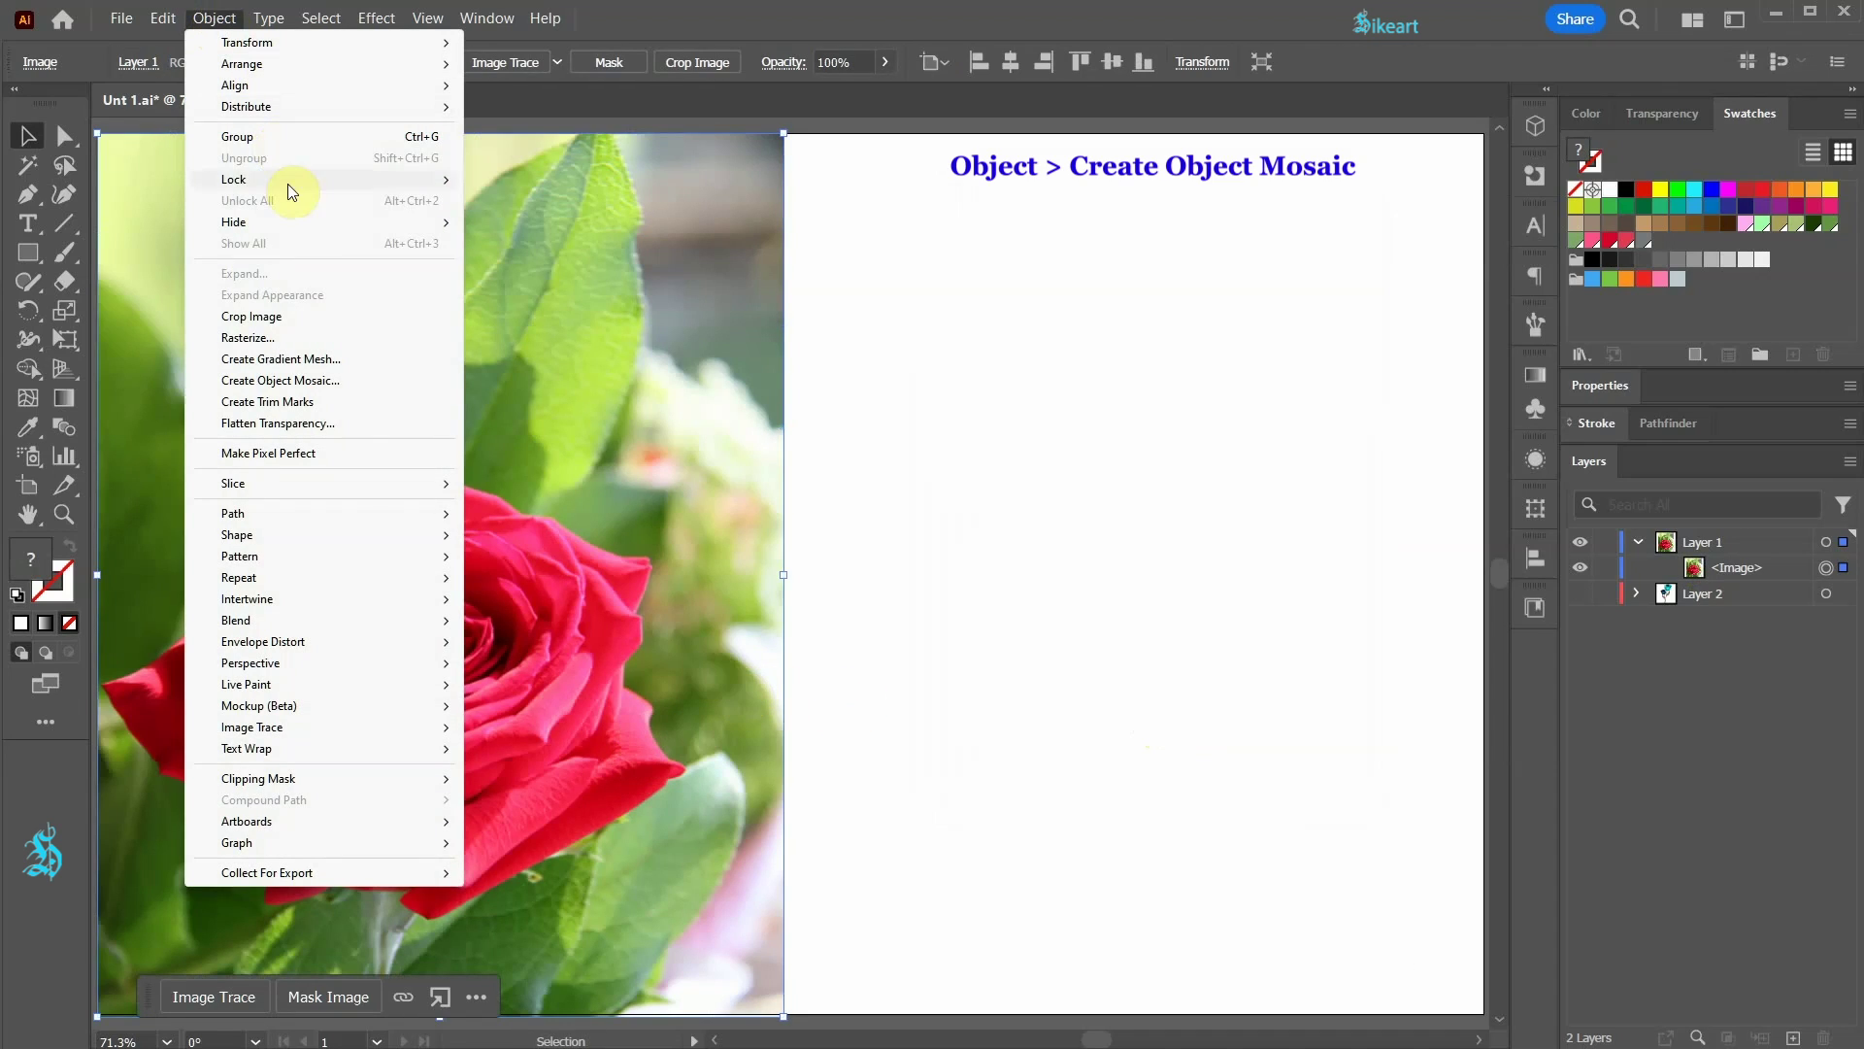
{"action": "left_click", "coordinate": [357, 381]}
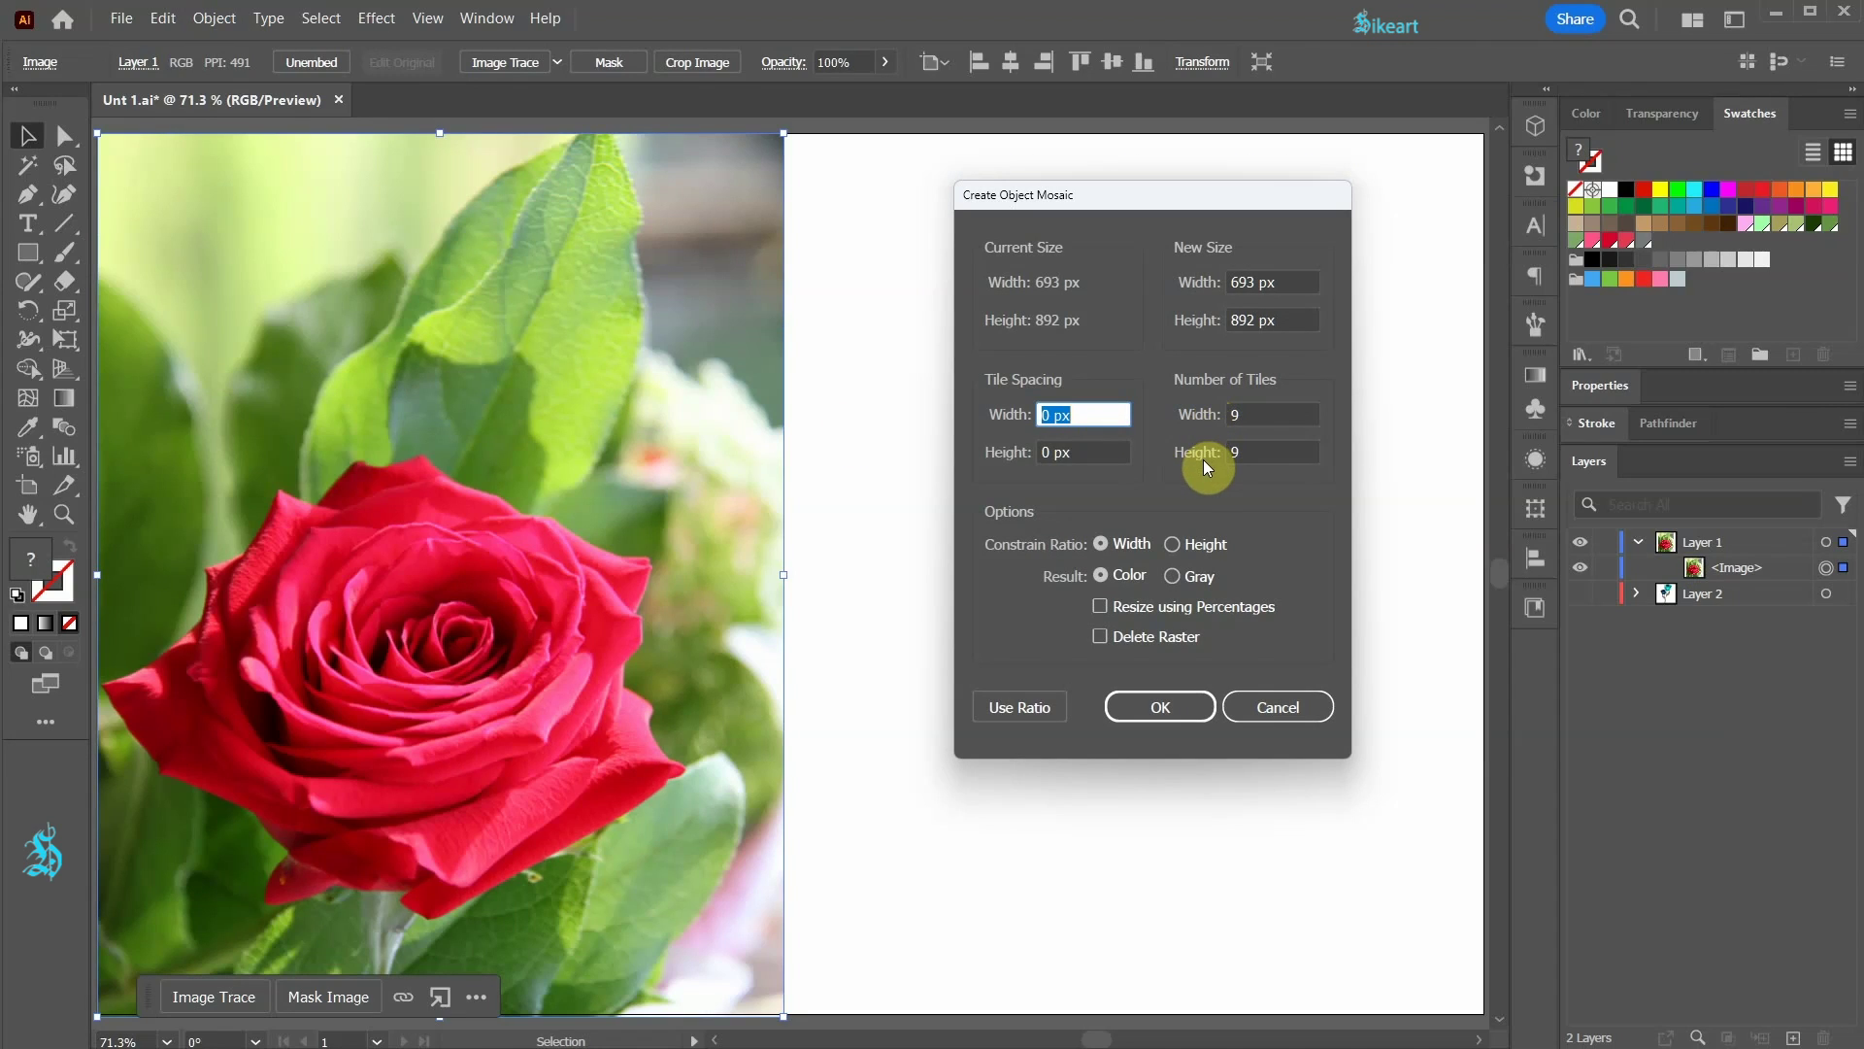
{"action": "left_click", "coordinate": [1233, 413]}
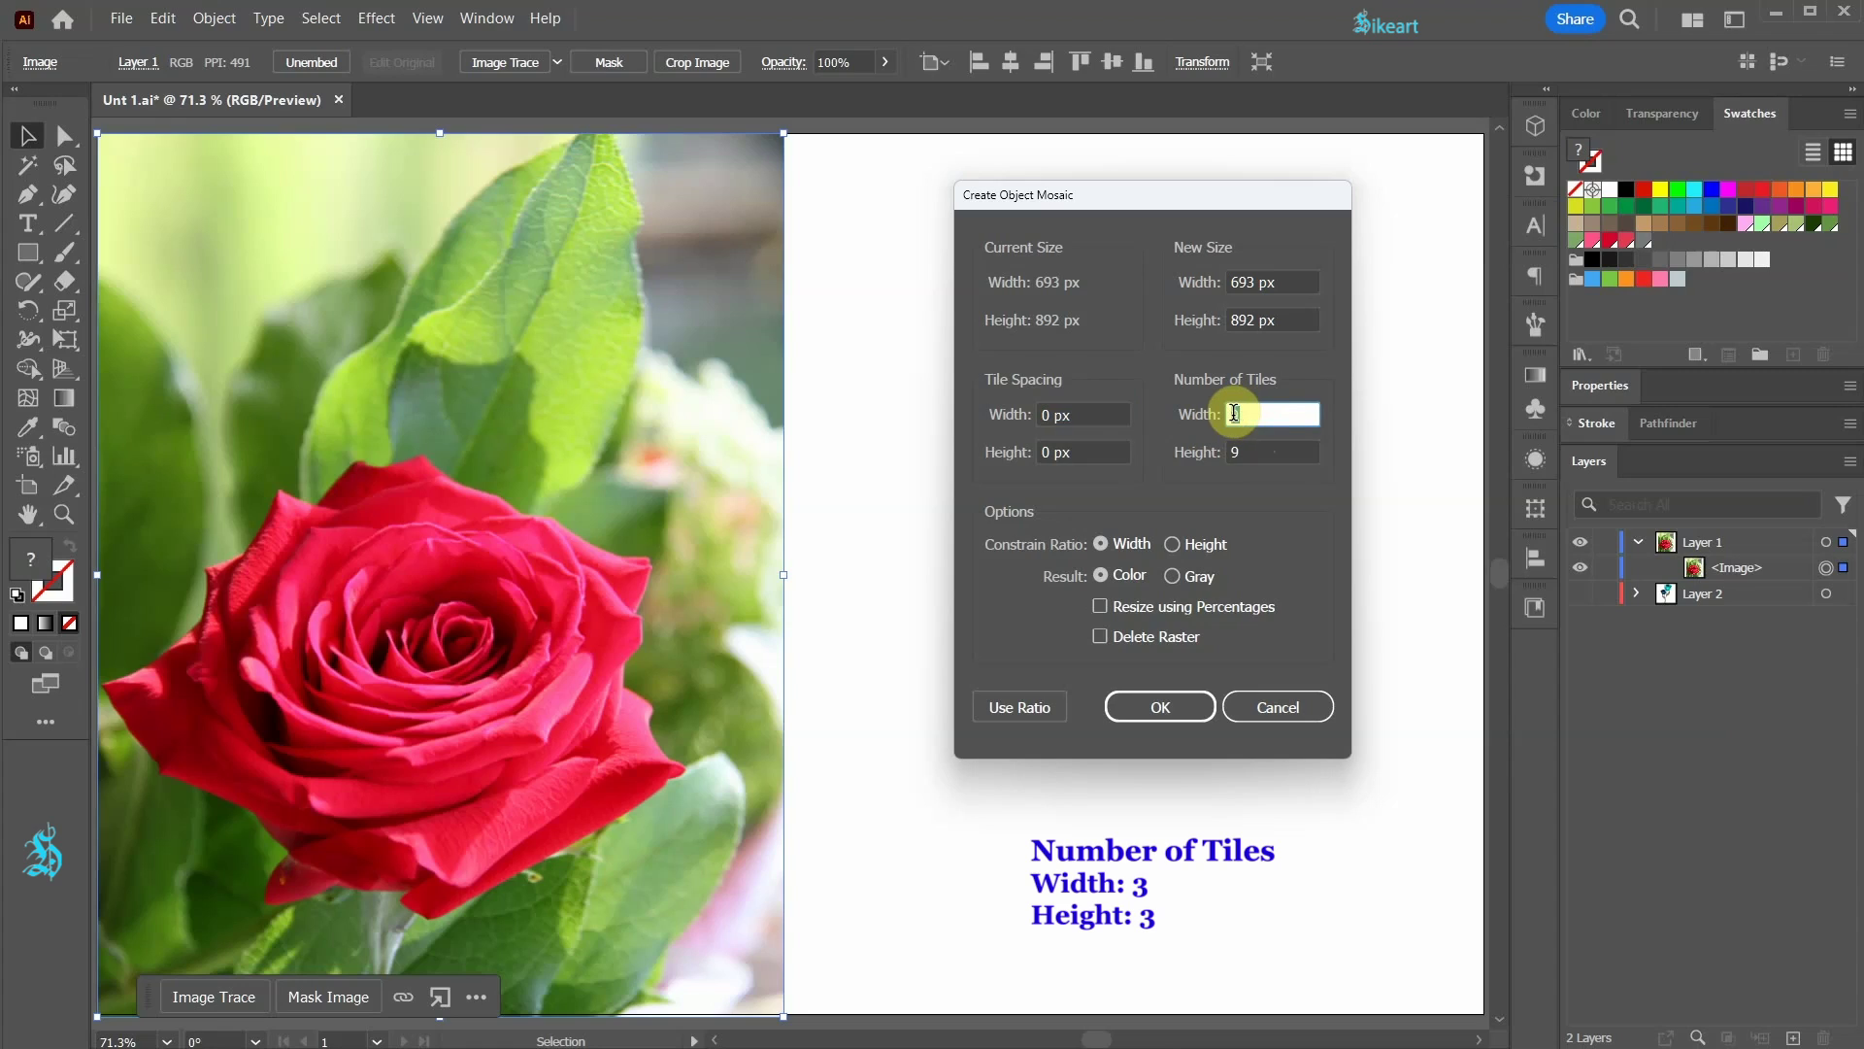
{"action": "double_click", "coordinate": [1234, 413]}
{"action": "type", "text": "3"}
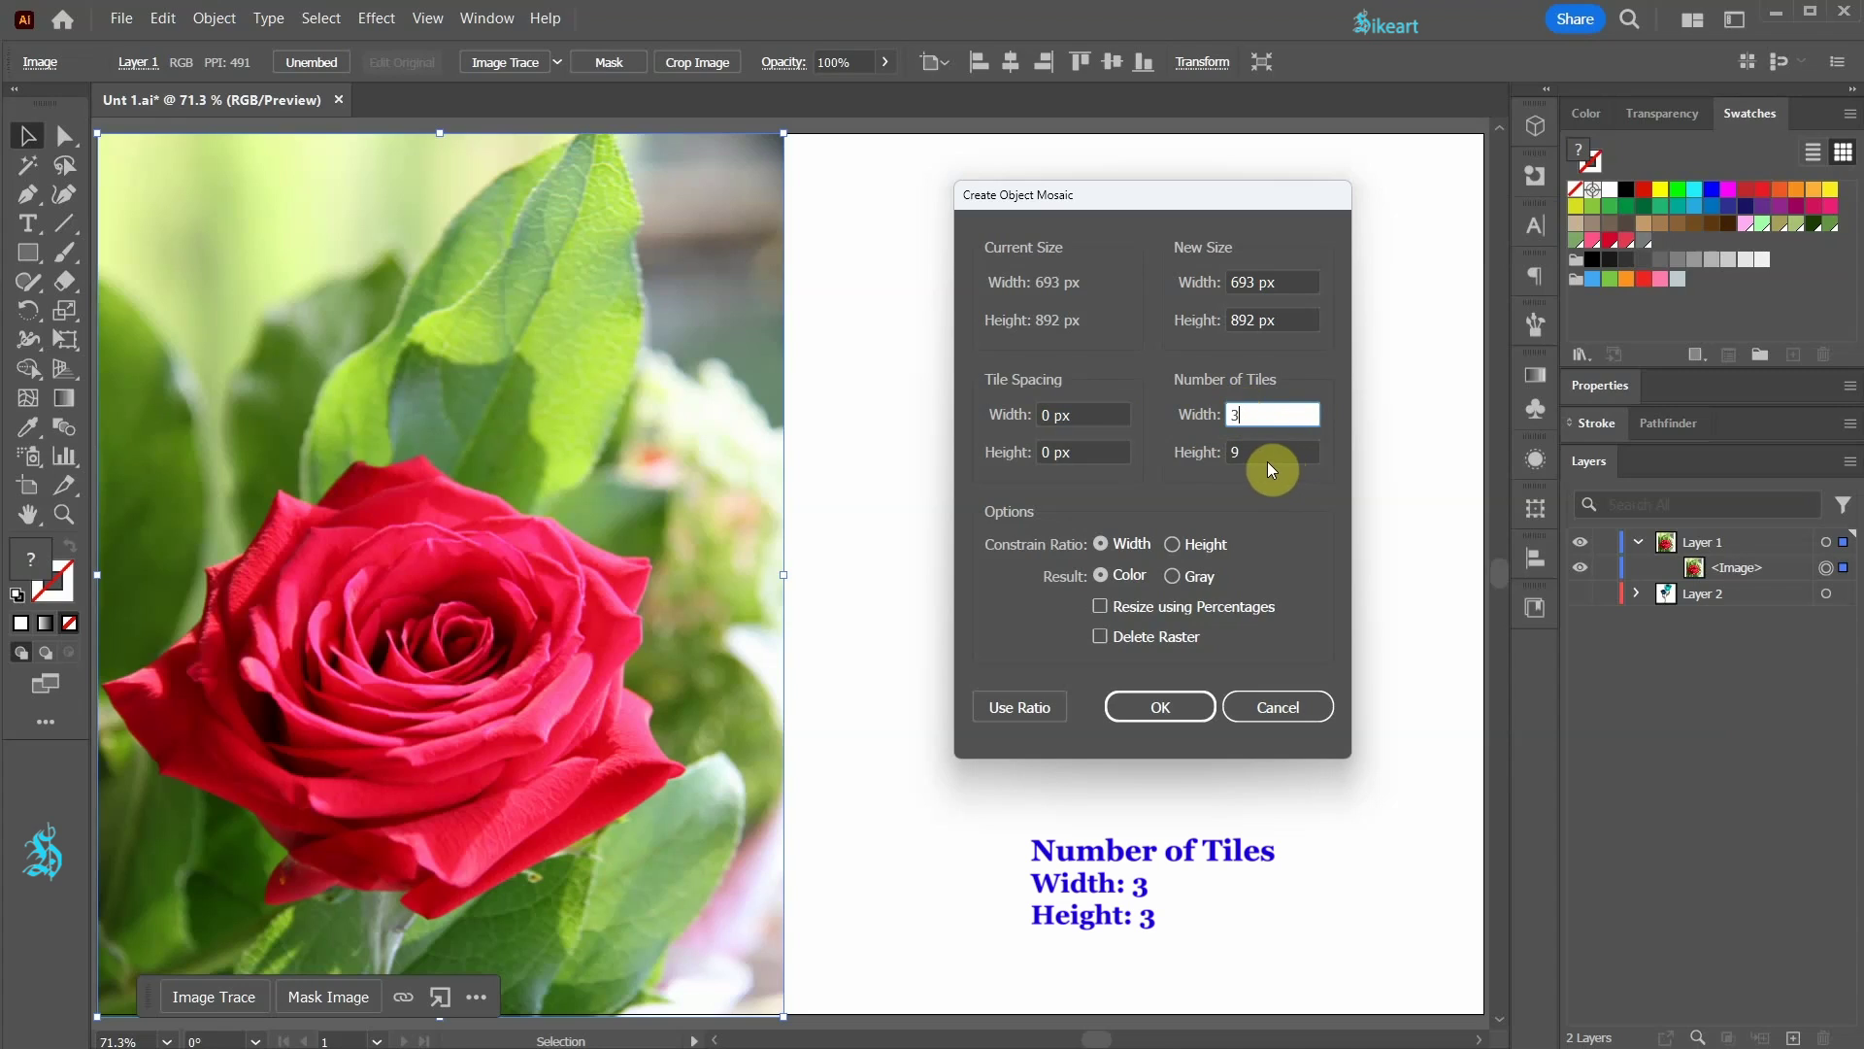
{"action": "double_click", "coordinate": [1251, 451]}
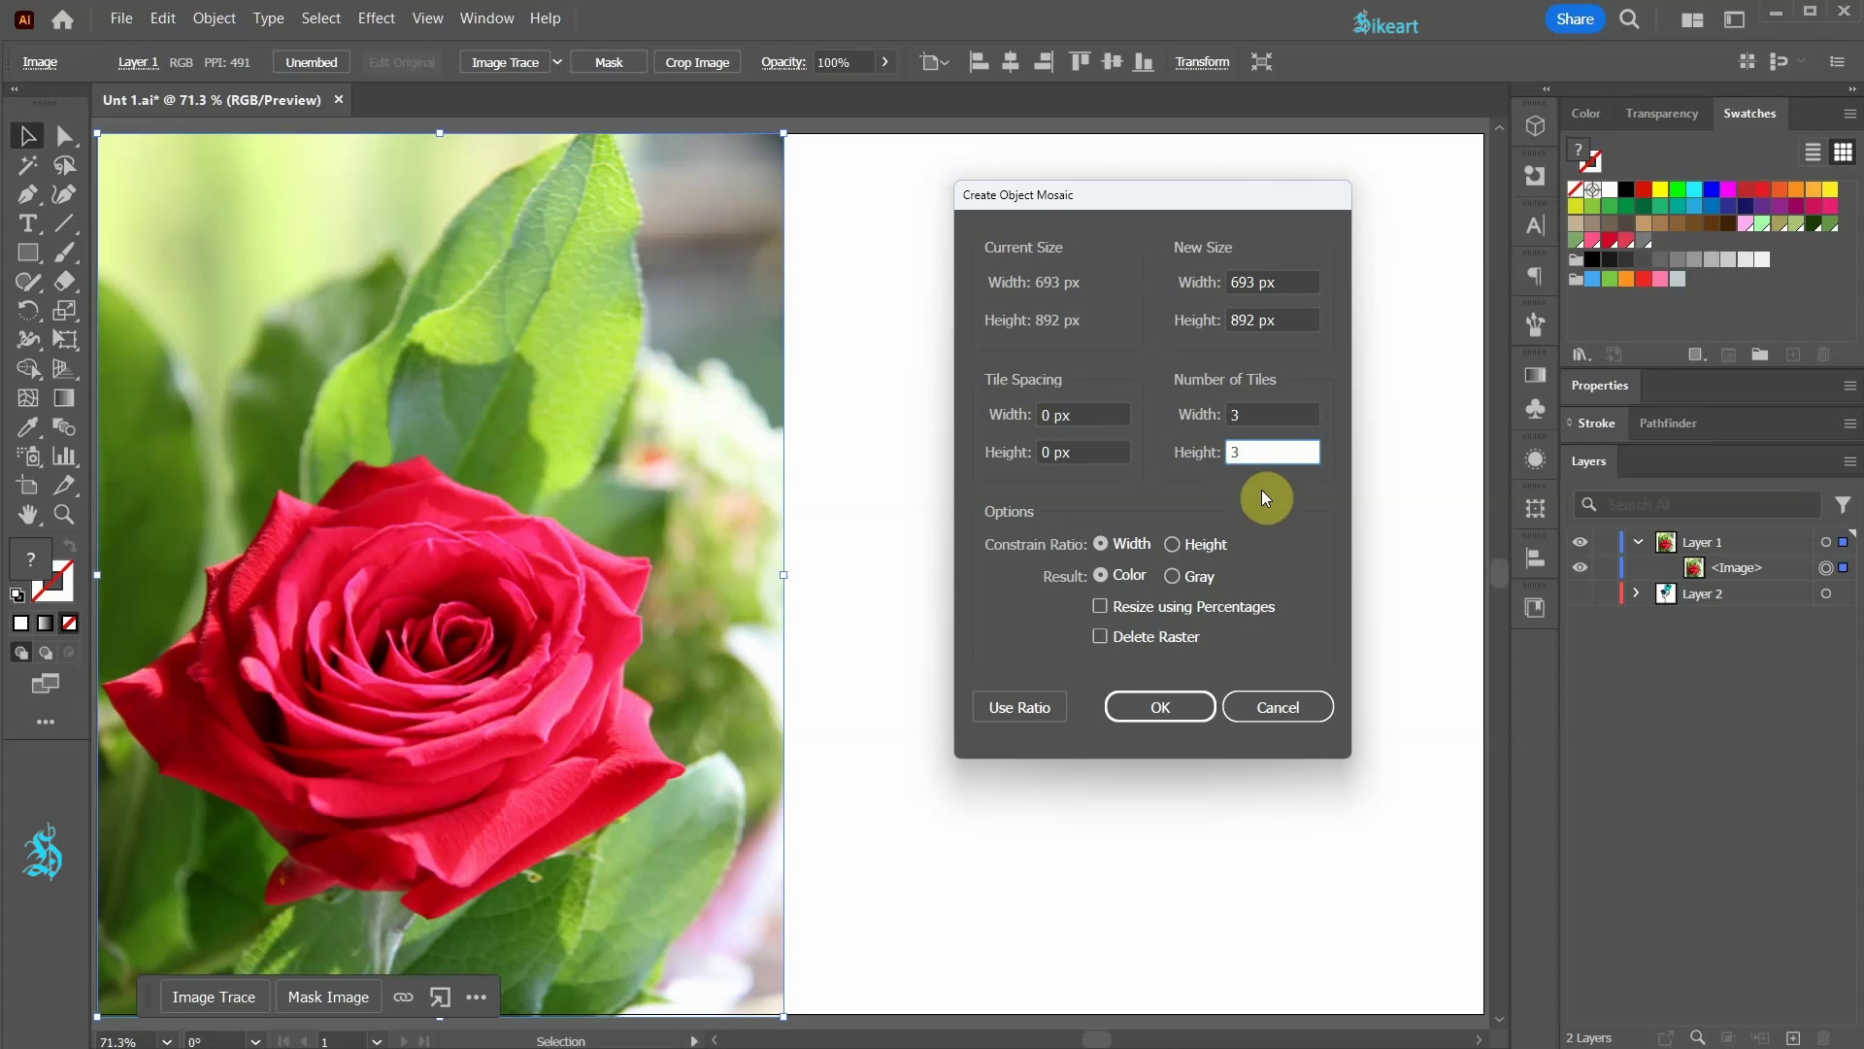
{"action": "left_click", "coordinate": [1193, 706]}
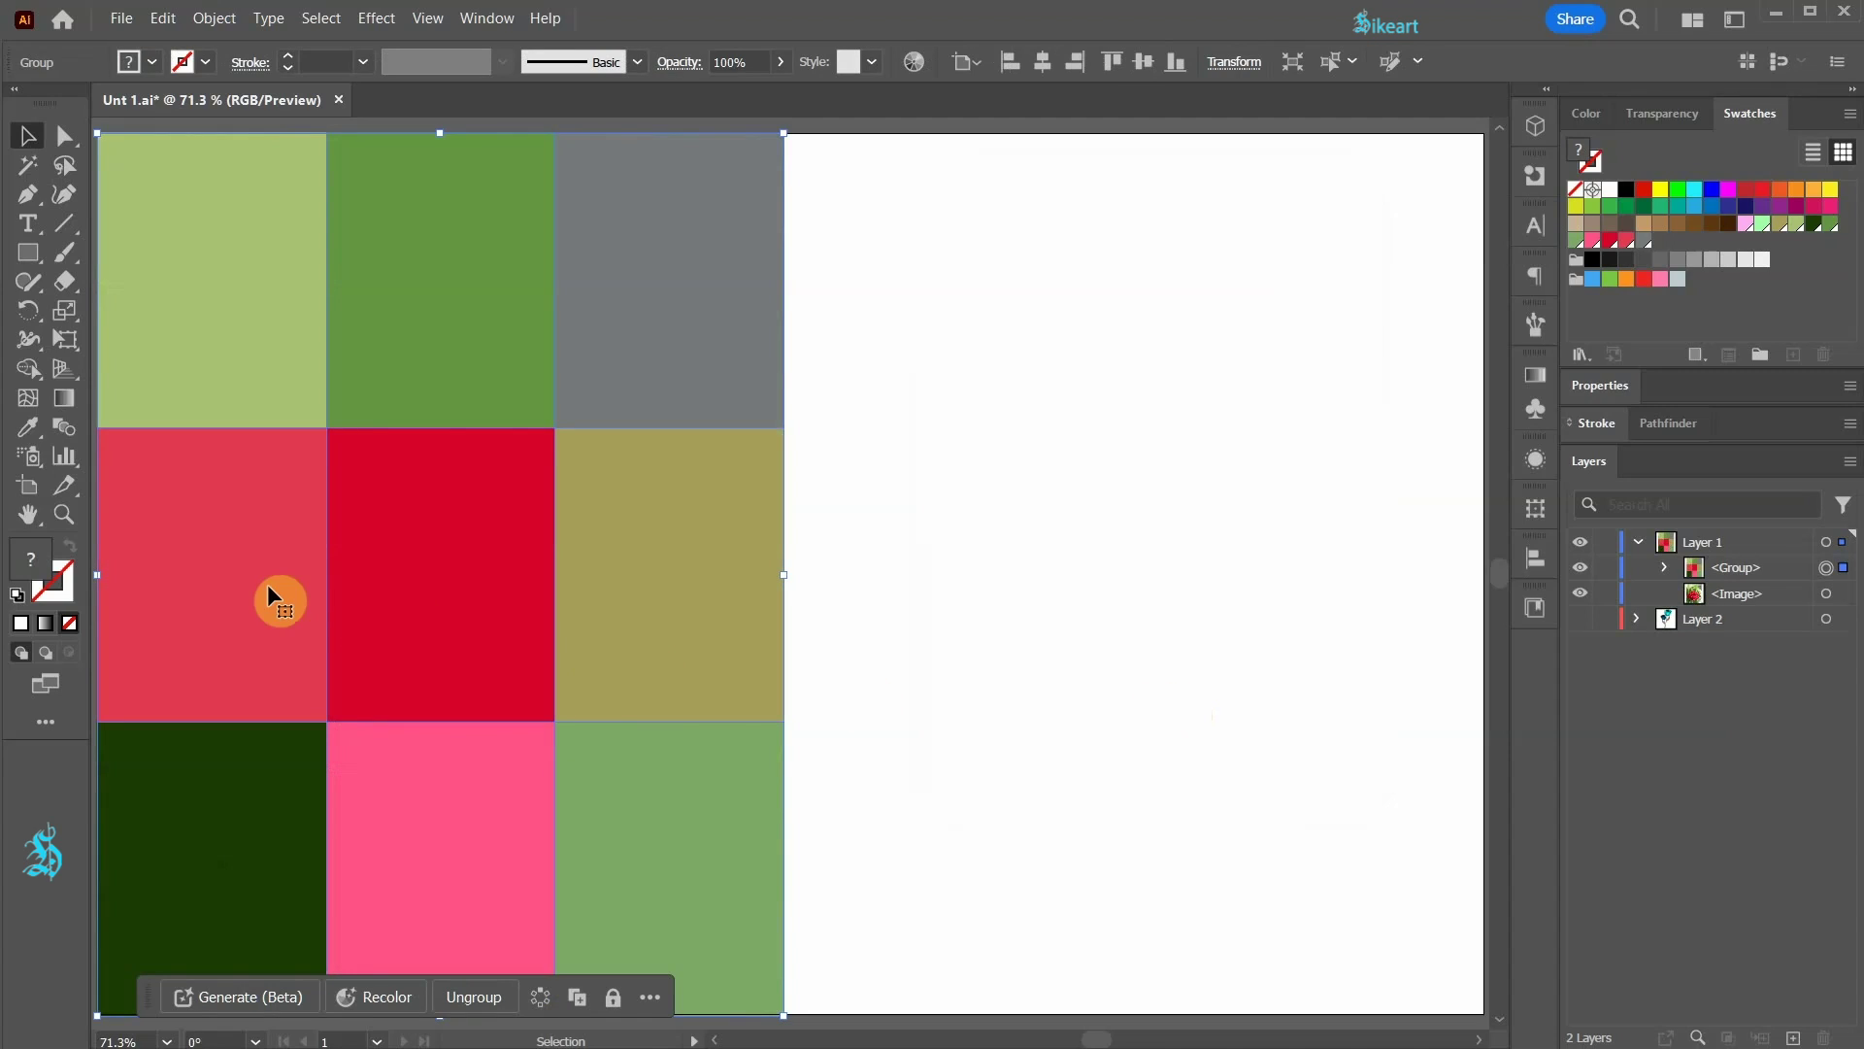
- Move the tile grid right of the photo and save its colours as Color Group 1
{"action": "left_click_drag", "start_coordinate": [223, 575], "coordinate": [919, 574]}
{"action": "key", "text": "ctrl+minus"}
{"action": "key", "text": "ctrl+minus"}
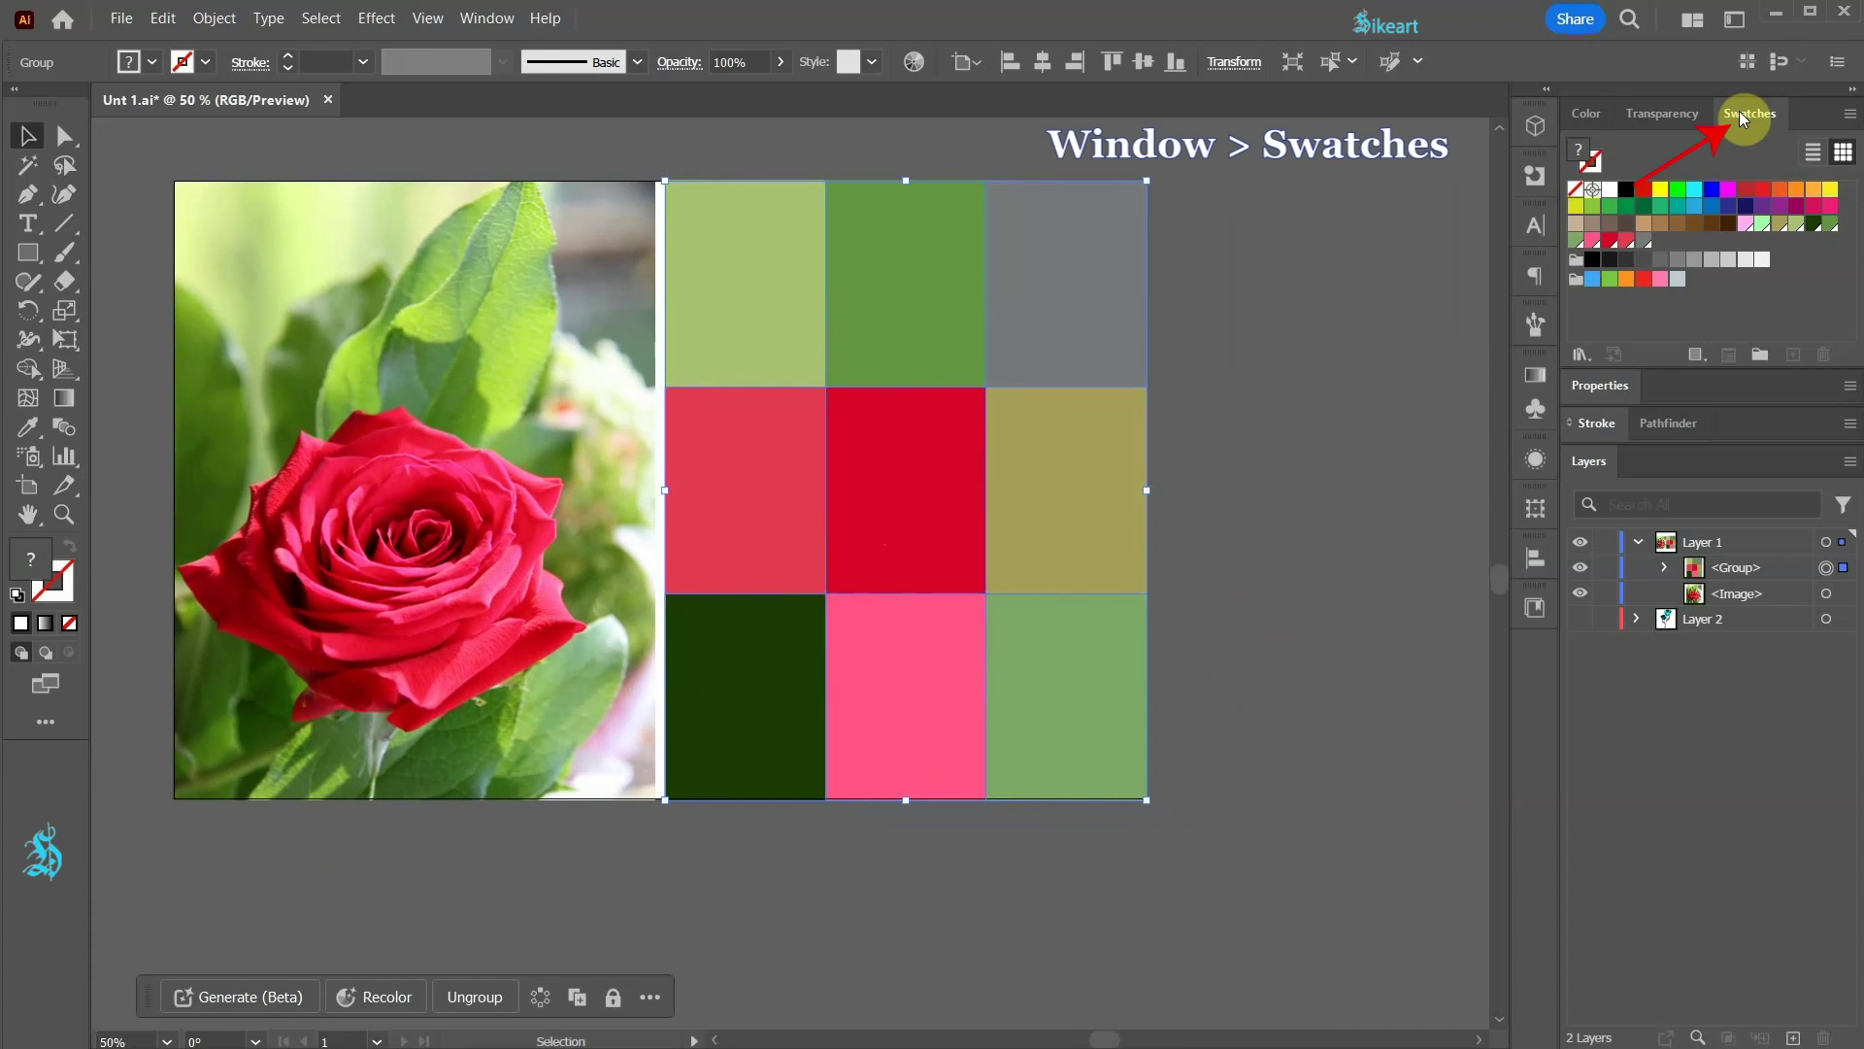
{"action": "left_click", "coordinate": [1754, 352]}
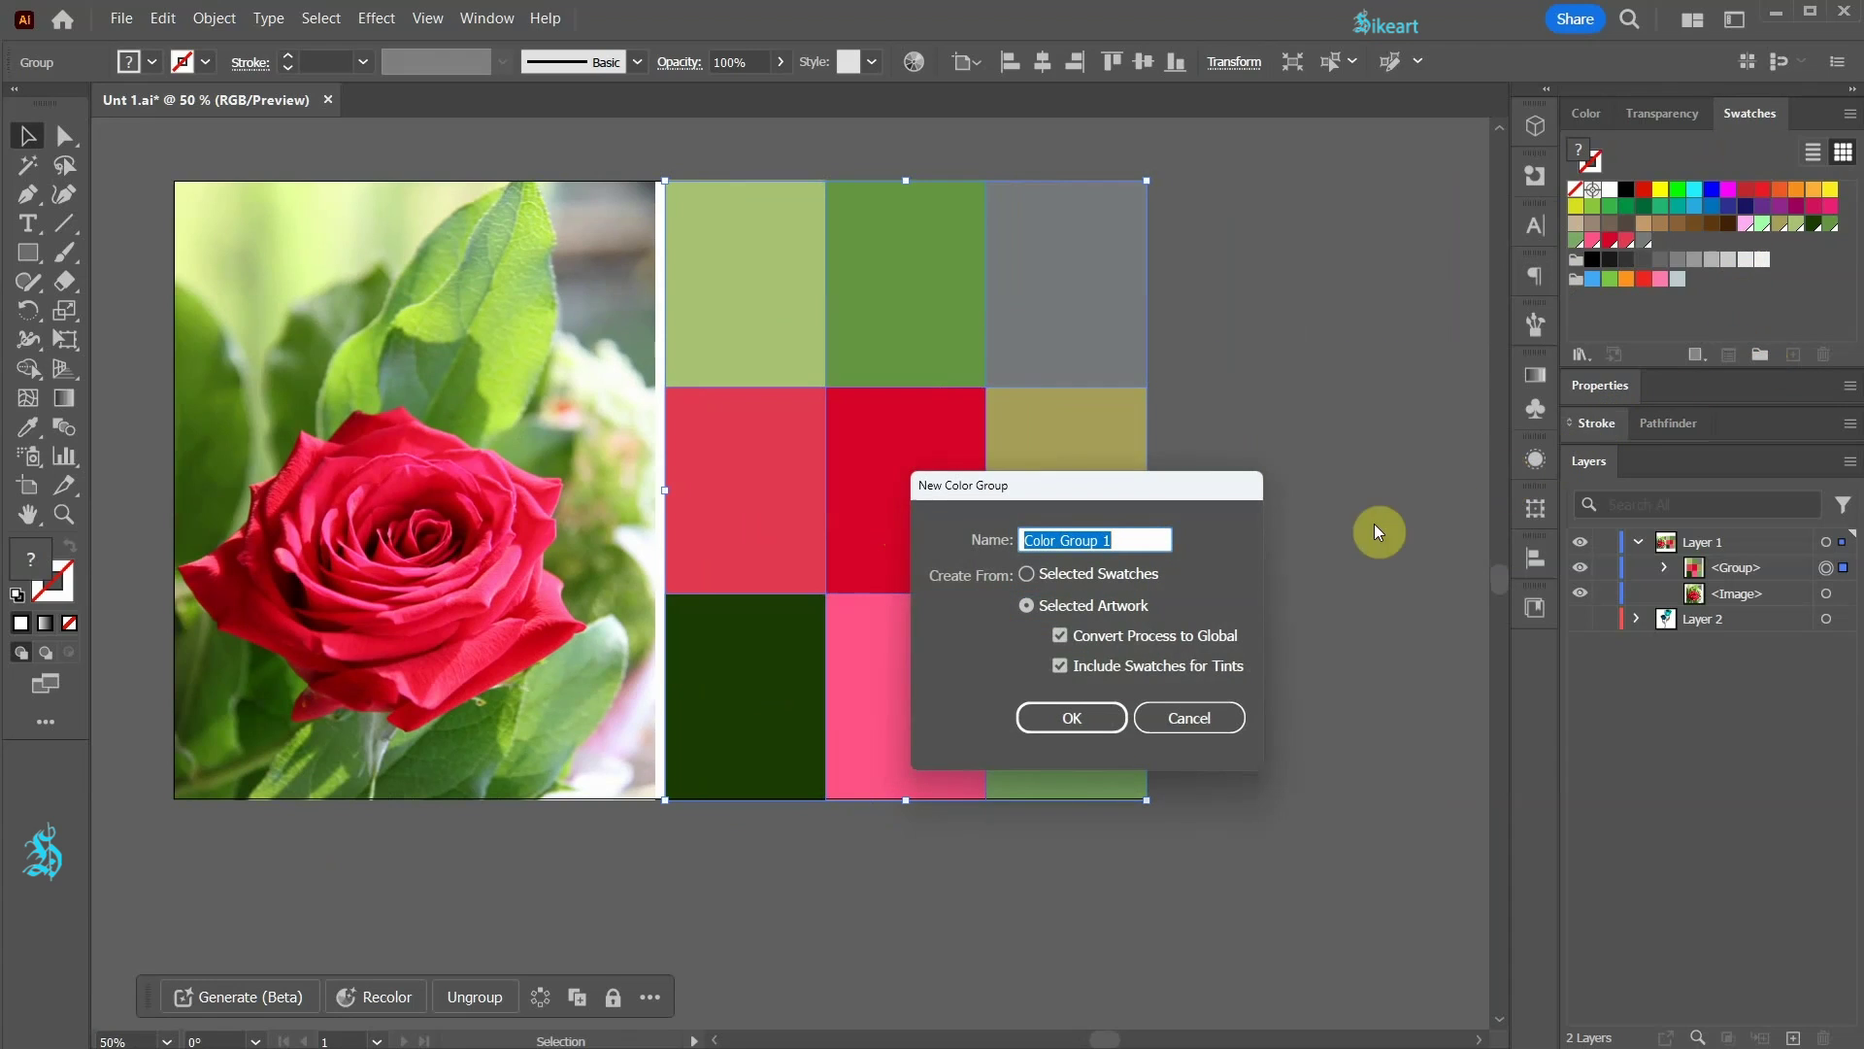
{"action": "left_click", "coordinate": [1092, 720]}
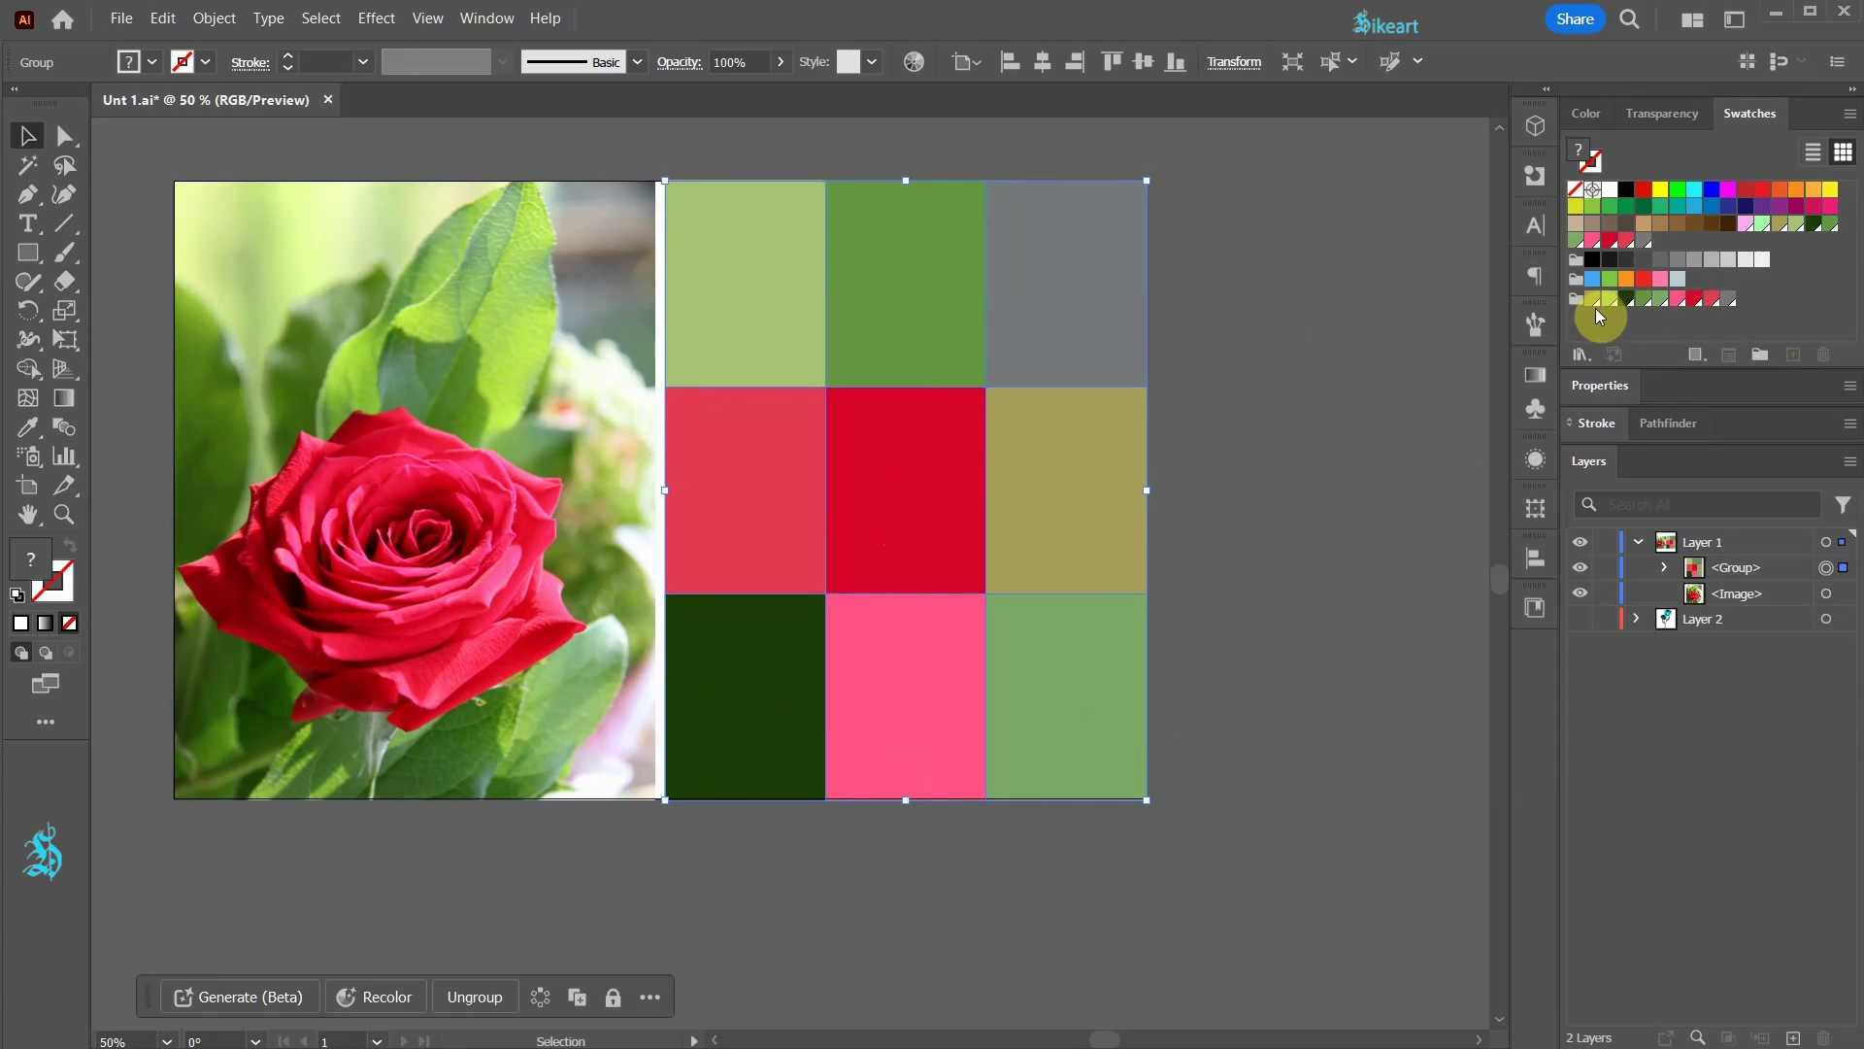
- Ungroup the 3 × 3 mosaic into nine separate squares
{"action": "left_click", "coordinate": [1276, 509]}
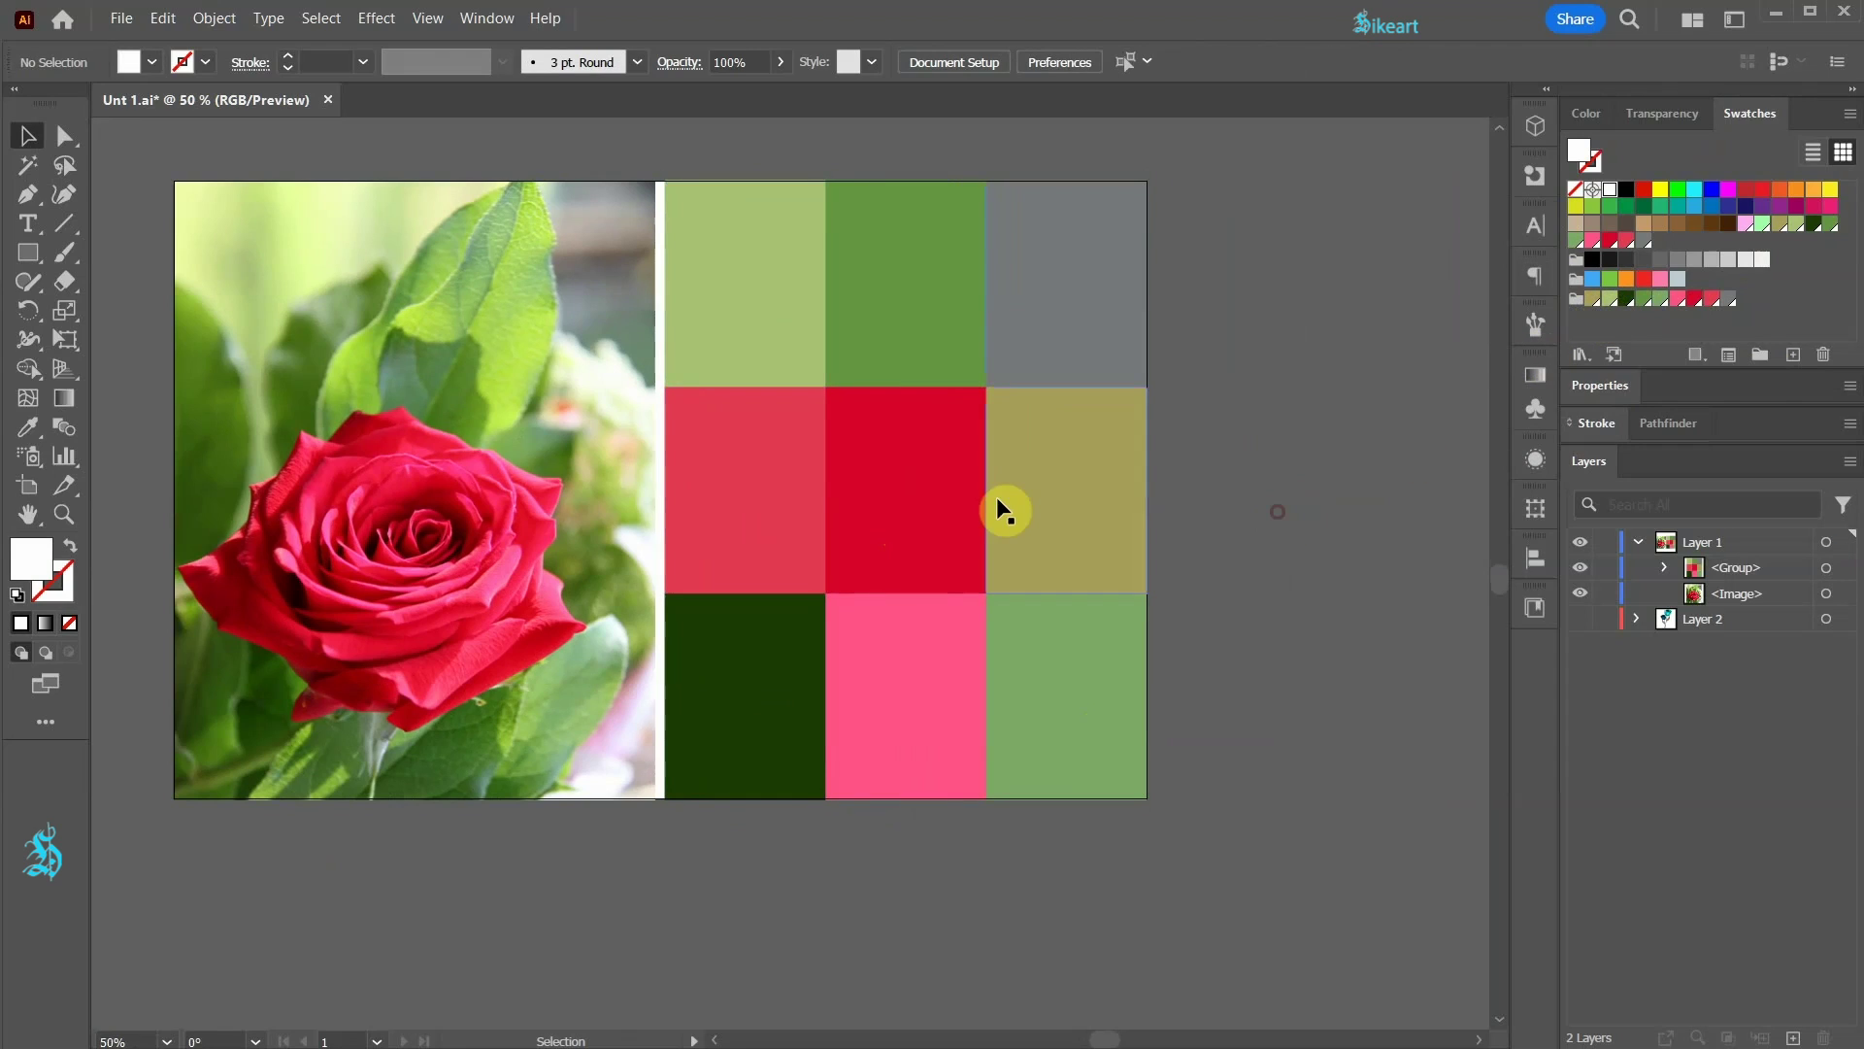
{"action": "left_click", "coordinate": [981, 493]}
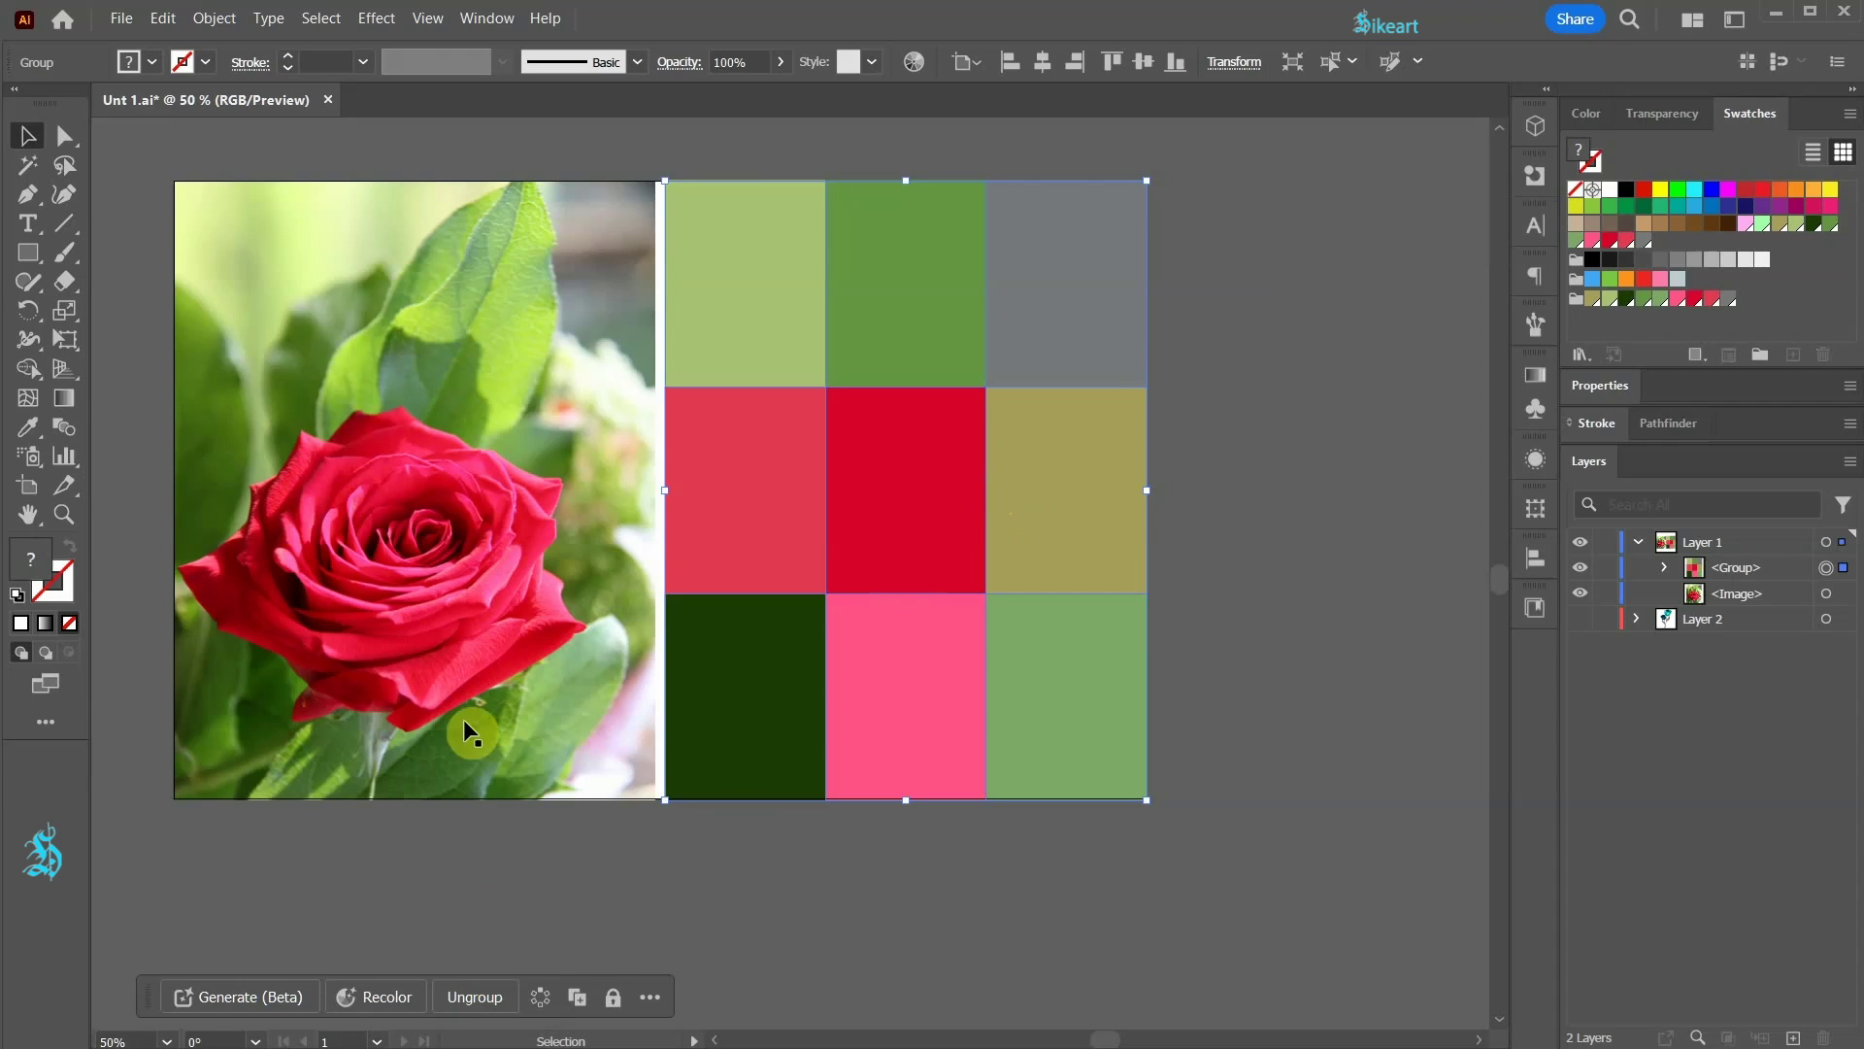
{"action": "left_click", "coordinate": [211, 22]}
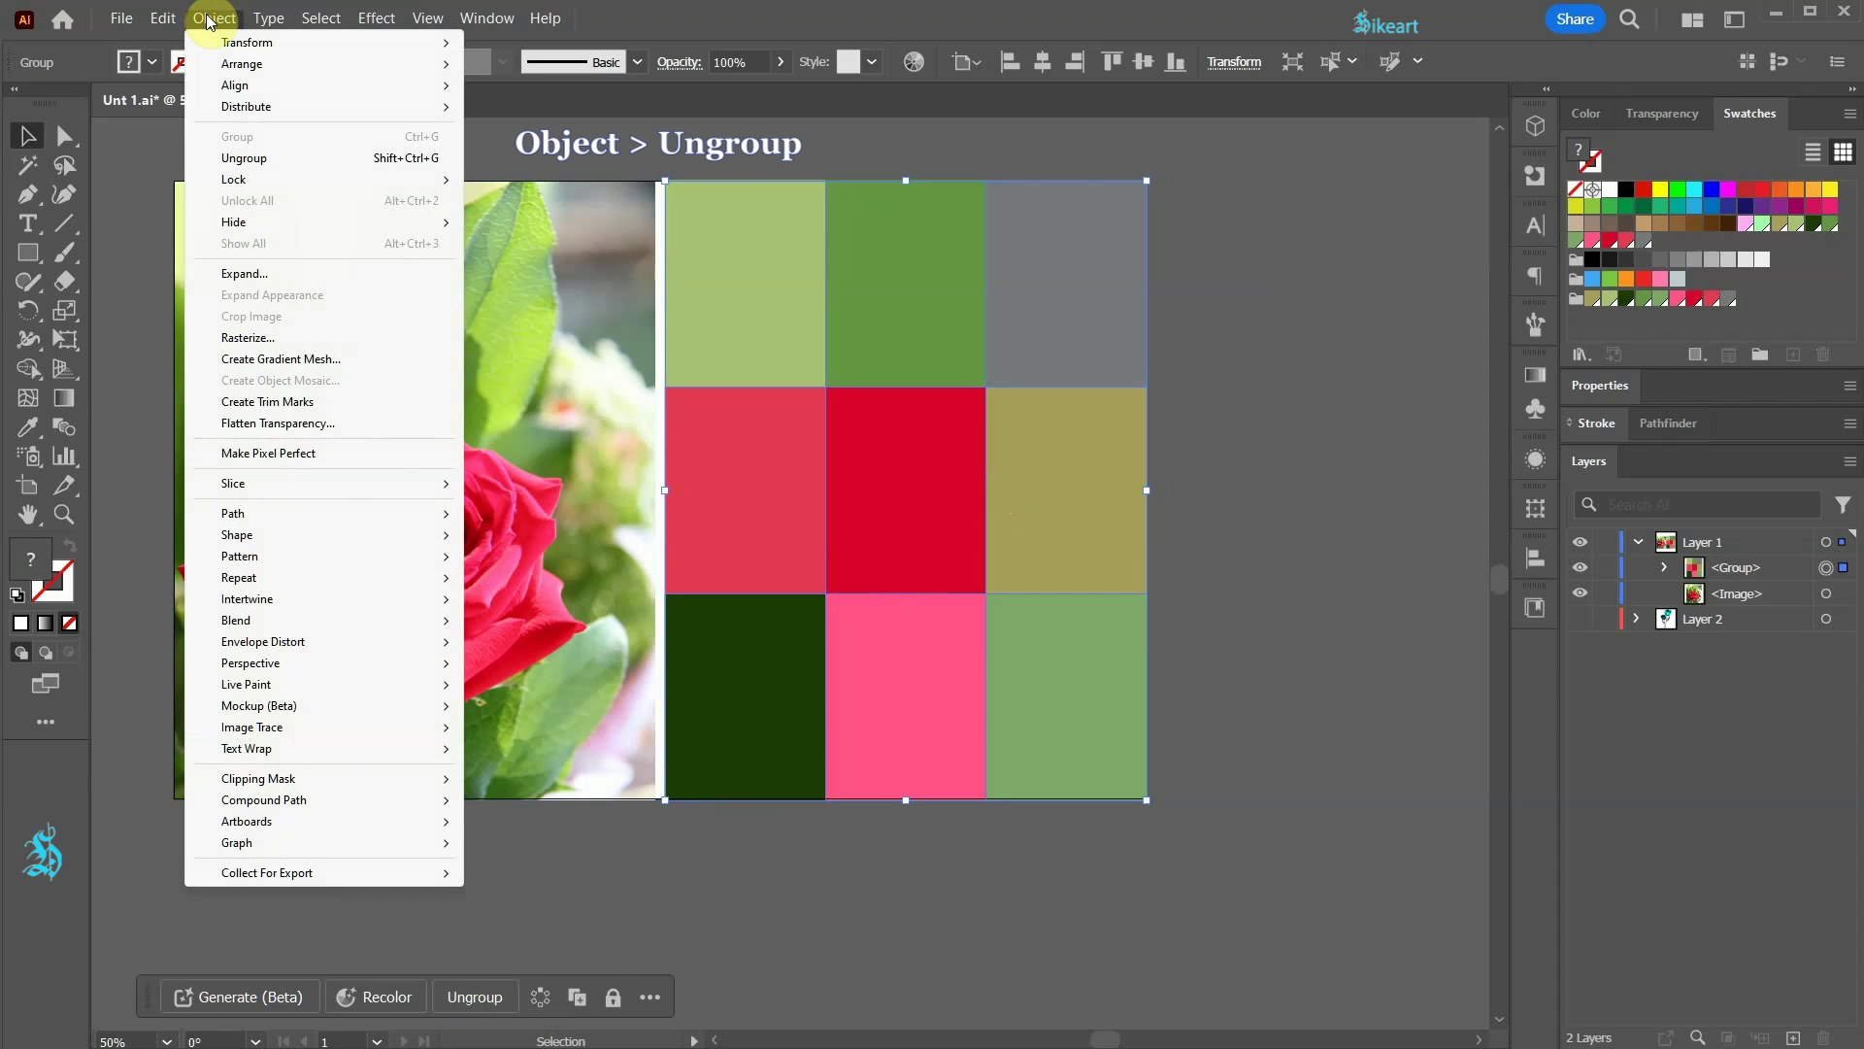
{"action": "left_click", "coordinate": [274, 159]}
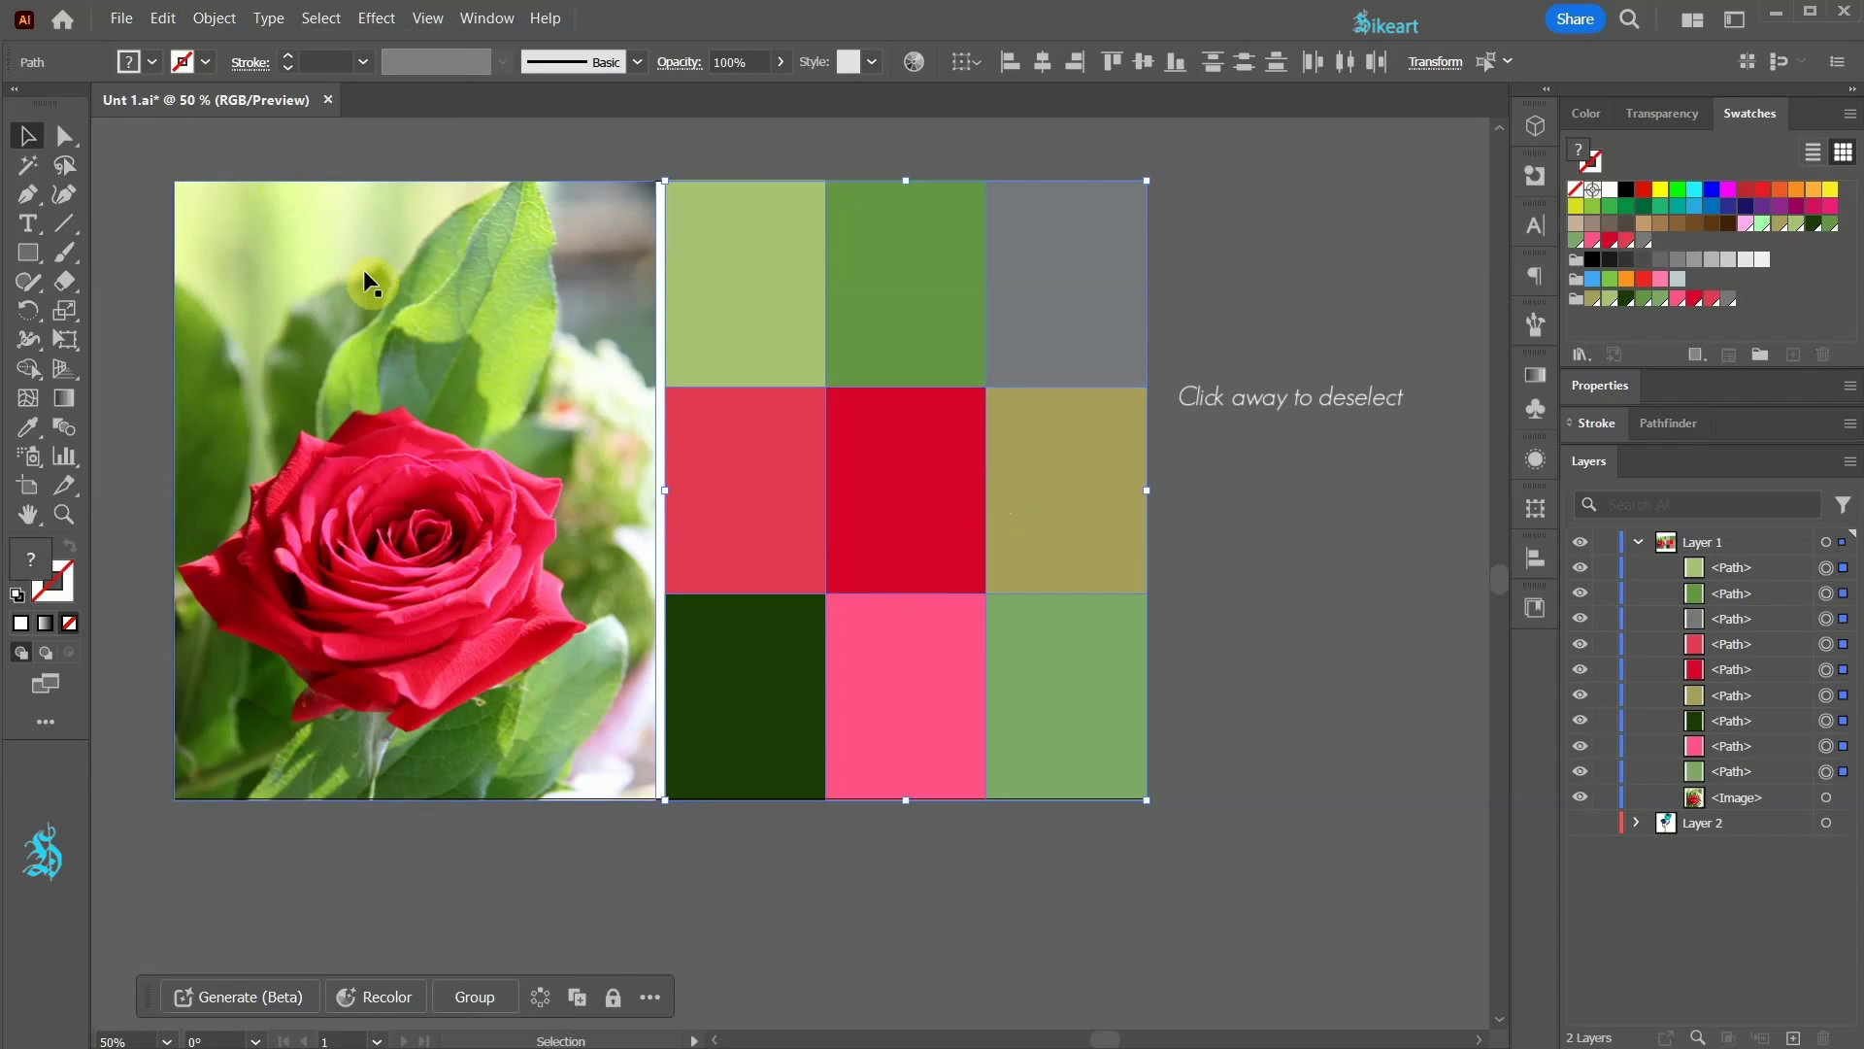
- Select six squares: green, red, light-green, pink, light-green and dark-green tiles
{"action": "left_click", "coordinate": [1208, 330]}
{"action": "left_click", "coordinate": [913, 330]}
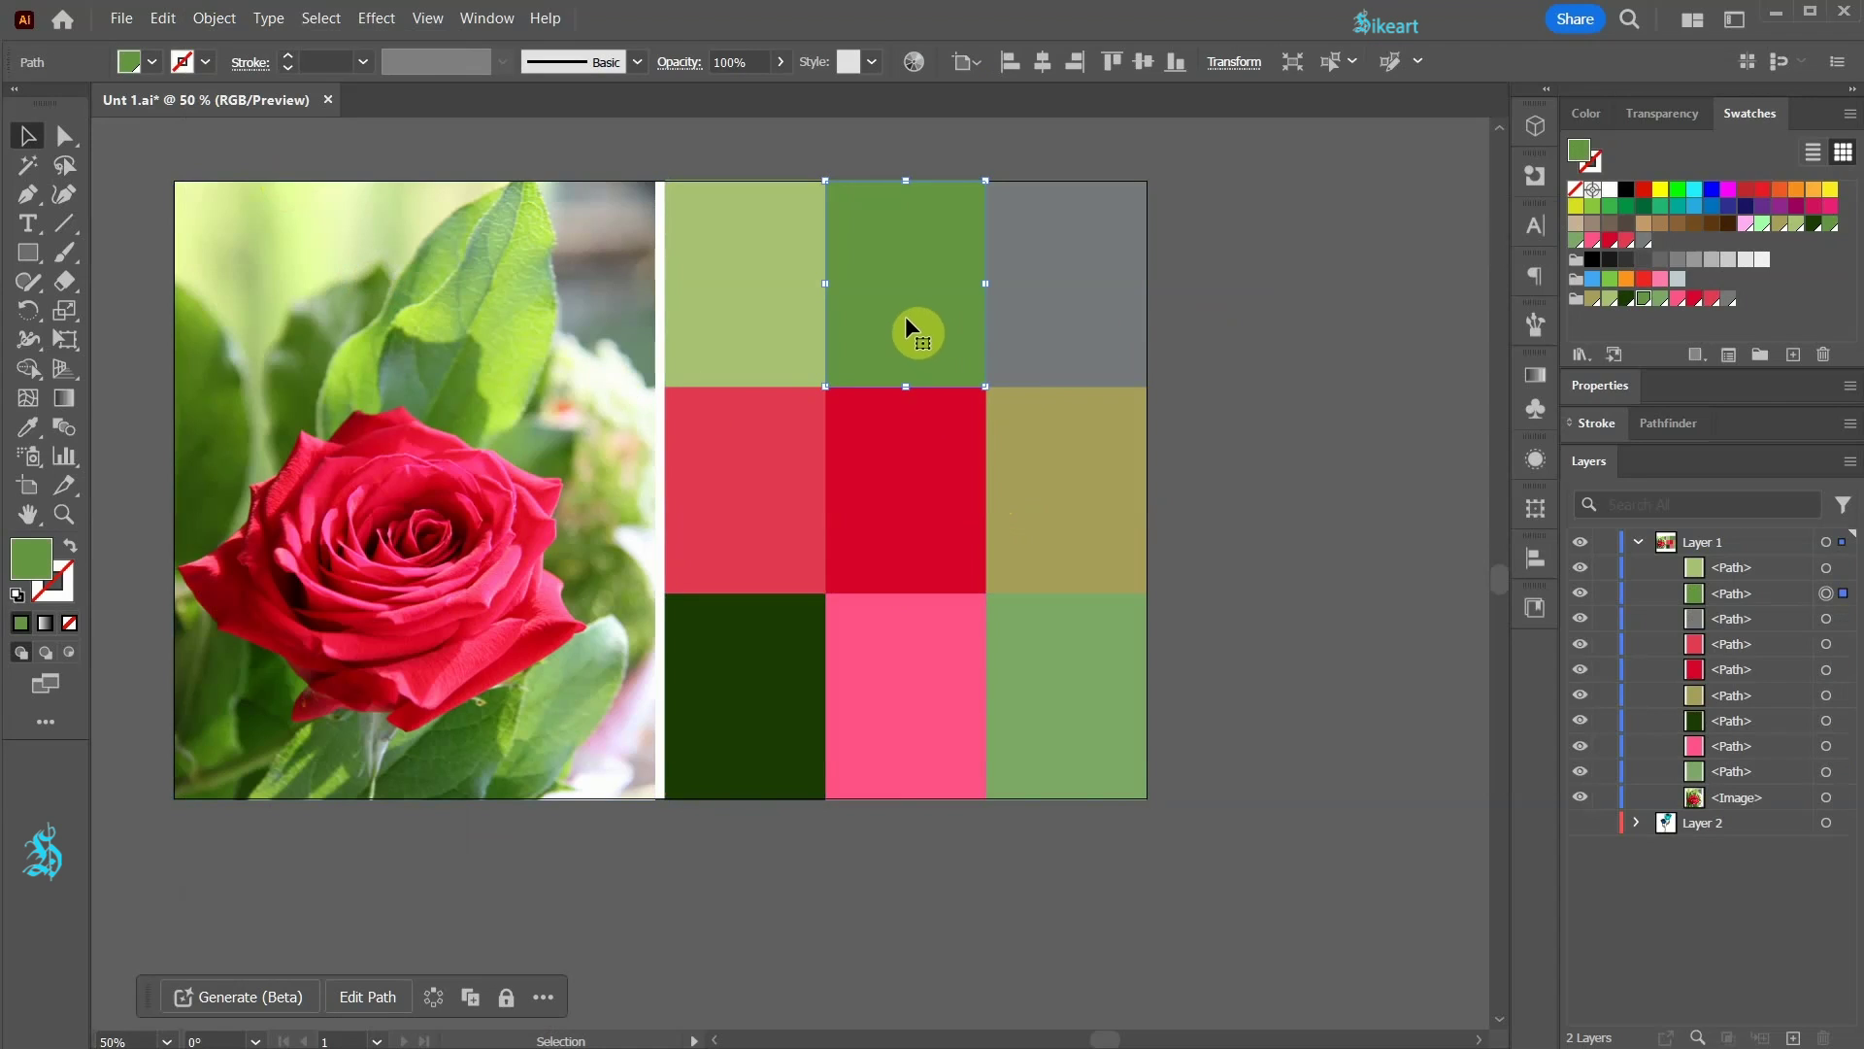
{"action": "left_click", "coordinate": [768, 483], "text": "shift"}
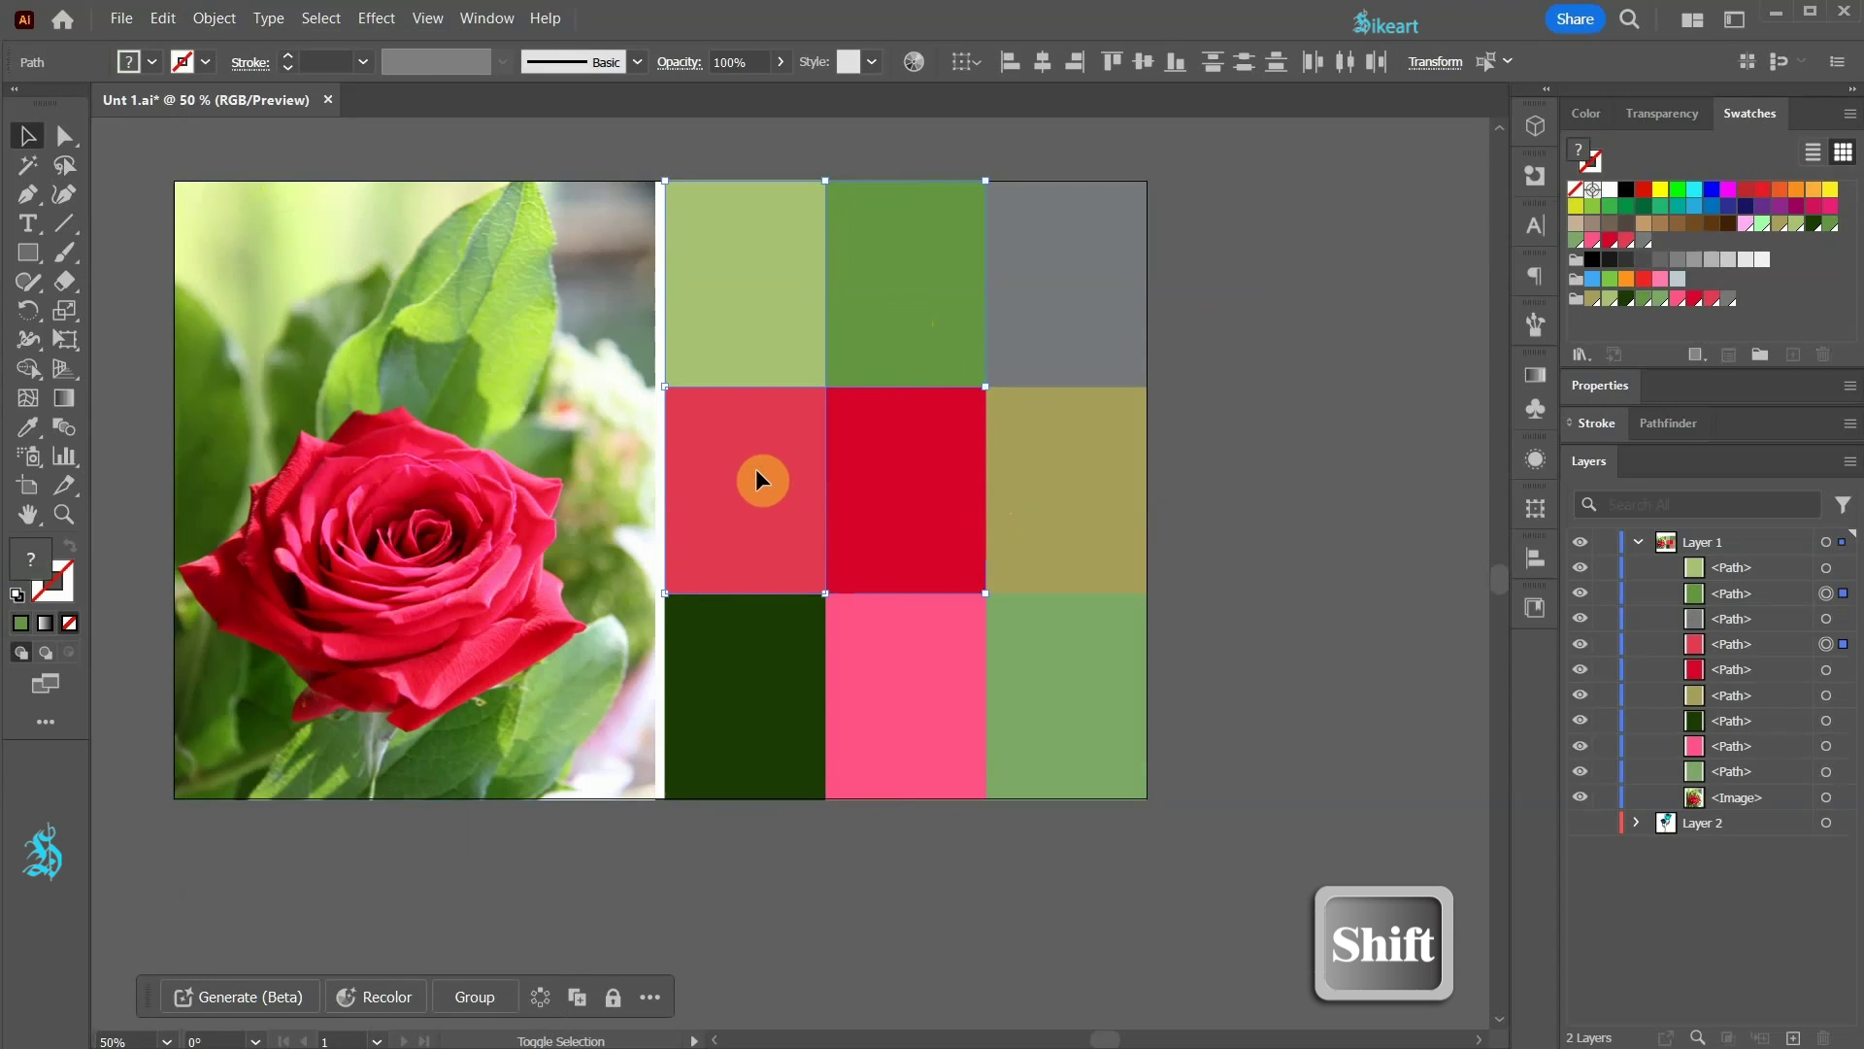
{"action": "left_click", "coordinate": [755, 360], "text": "shift"}
{"action": "left_click", "coordinate": [909, 695], "text": "shift"}
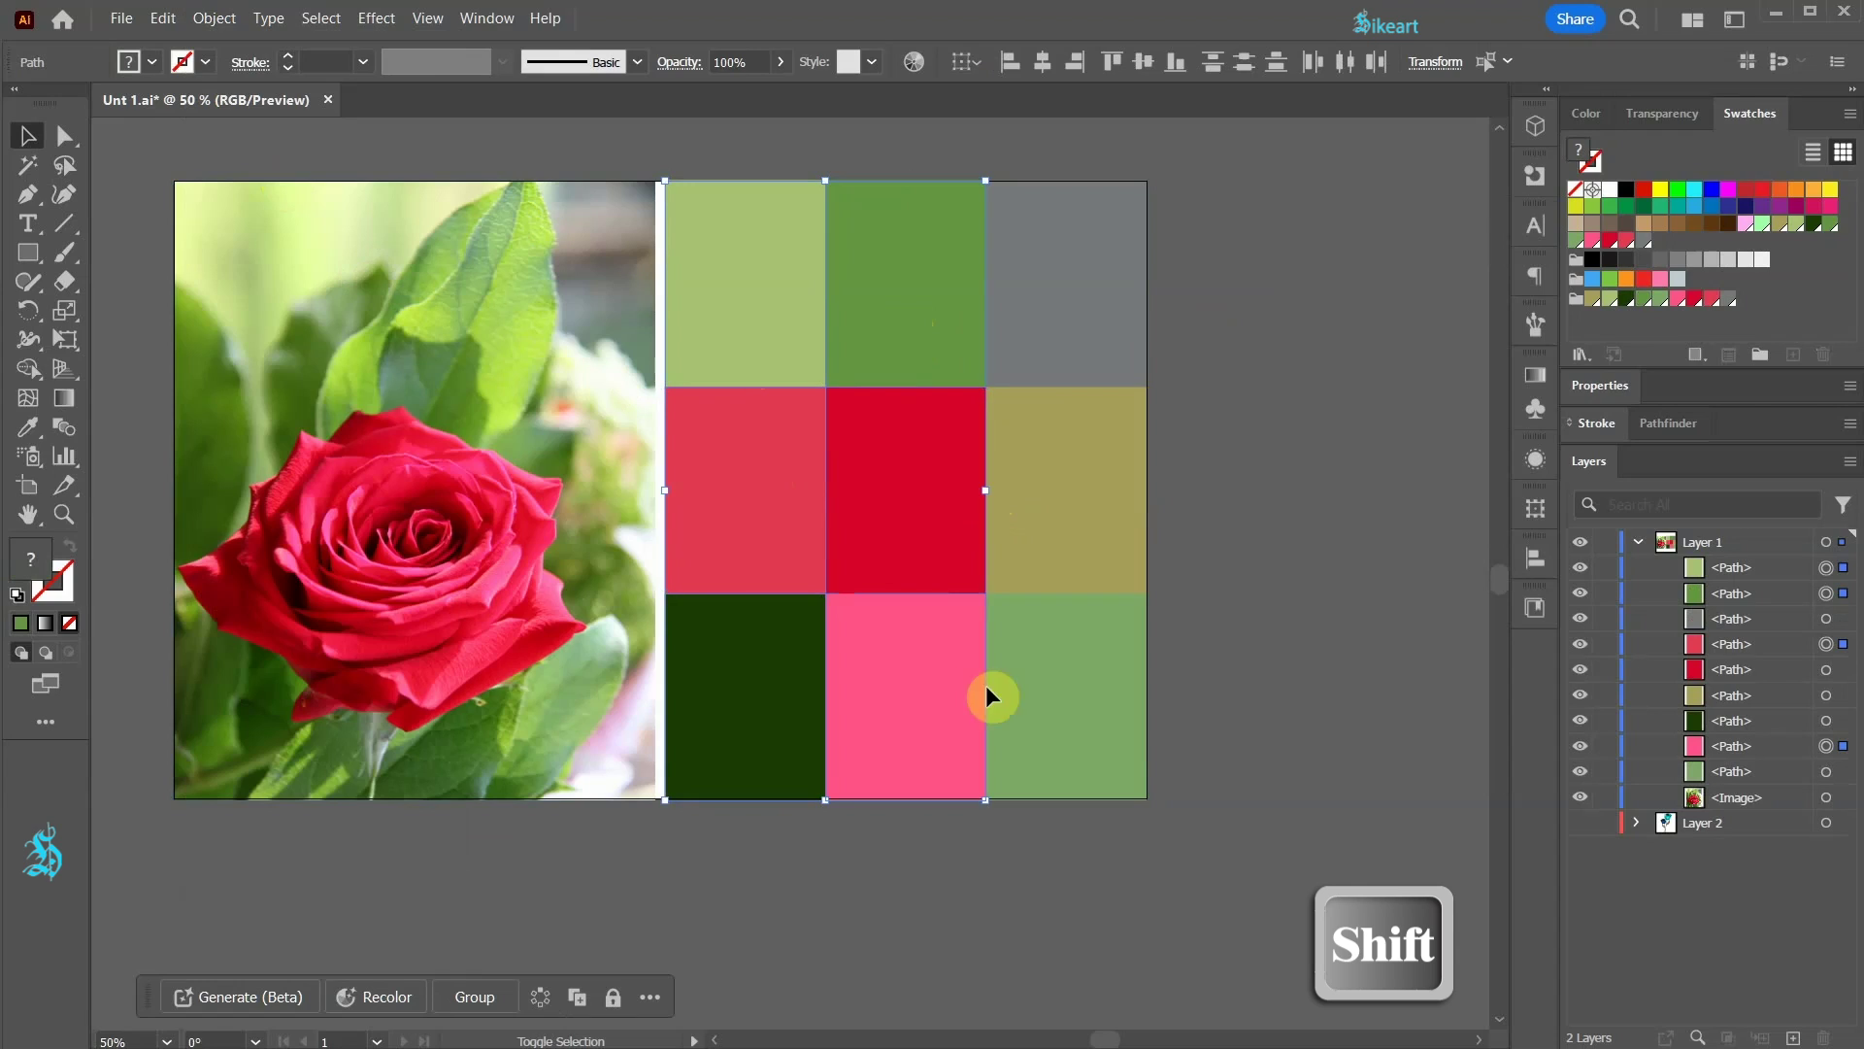
{"action": "left_click", "coordinate": [1082, 691], "text": "shift"}
{"action": "left_click", "coordinate": [779, 710], "text": "shift"}
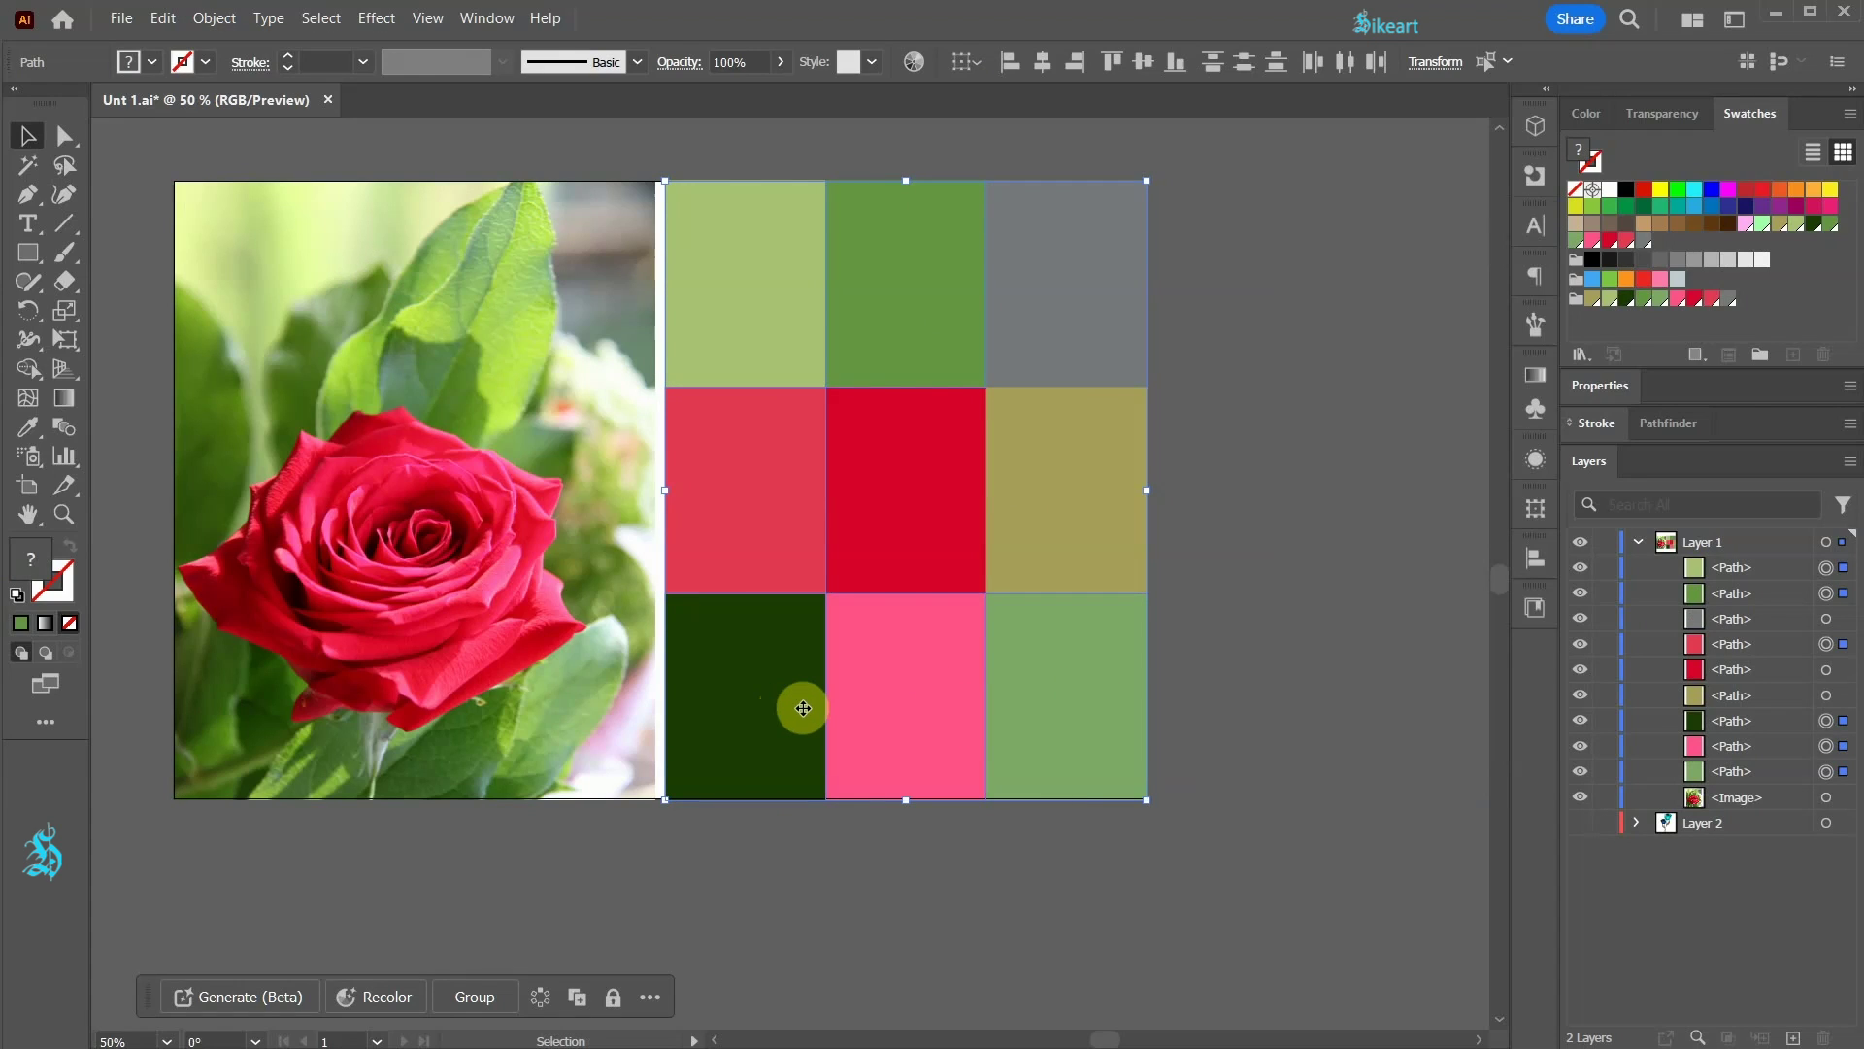
- Save the selected squares' colours from Selected Artwork as Color Group 2, then deselect
{"action": "left_click", "coordinate": [1760, 355]}
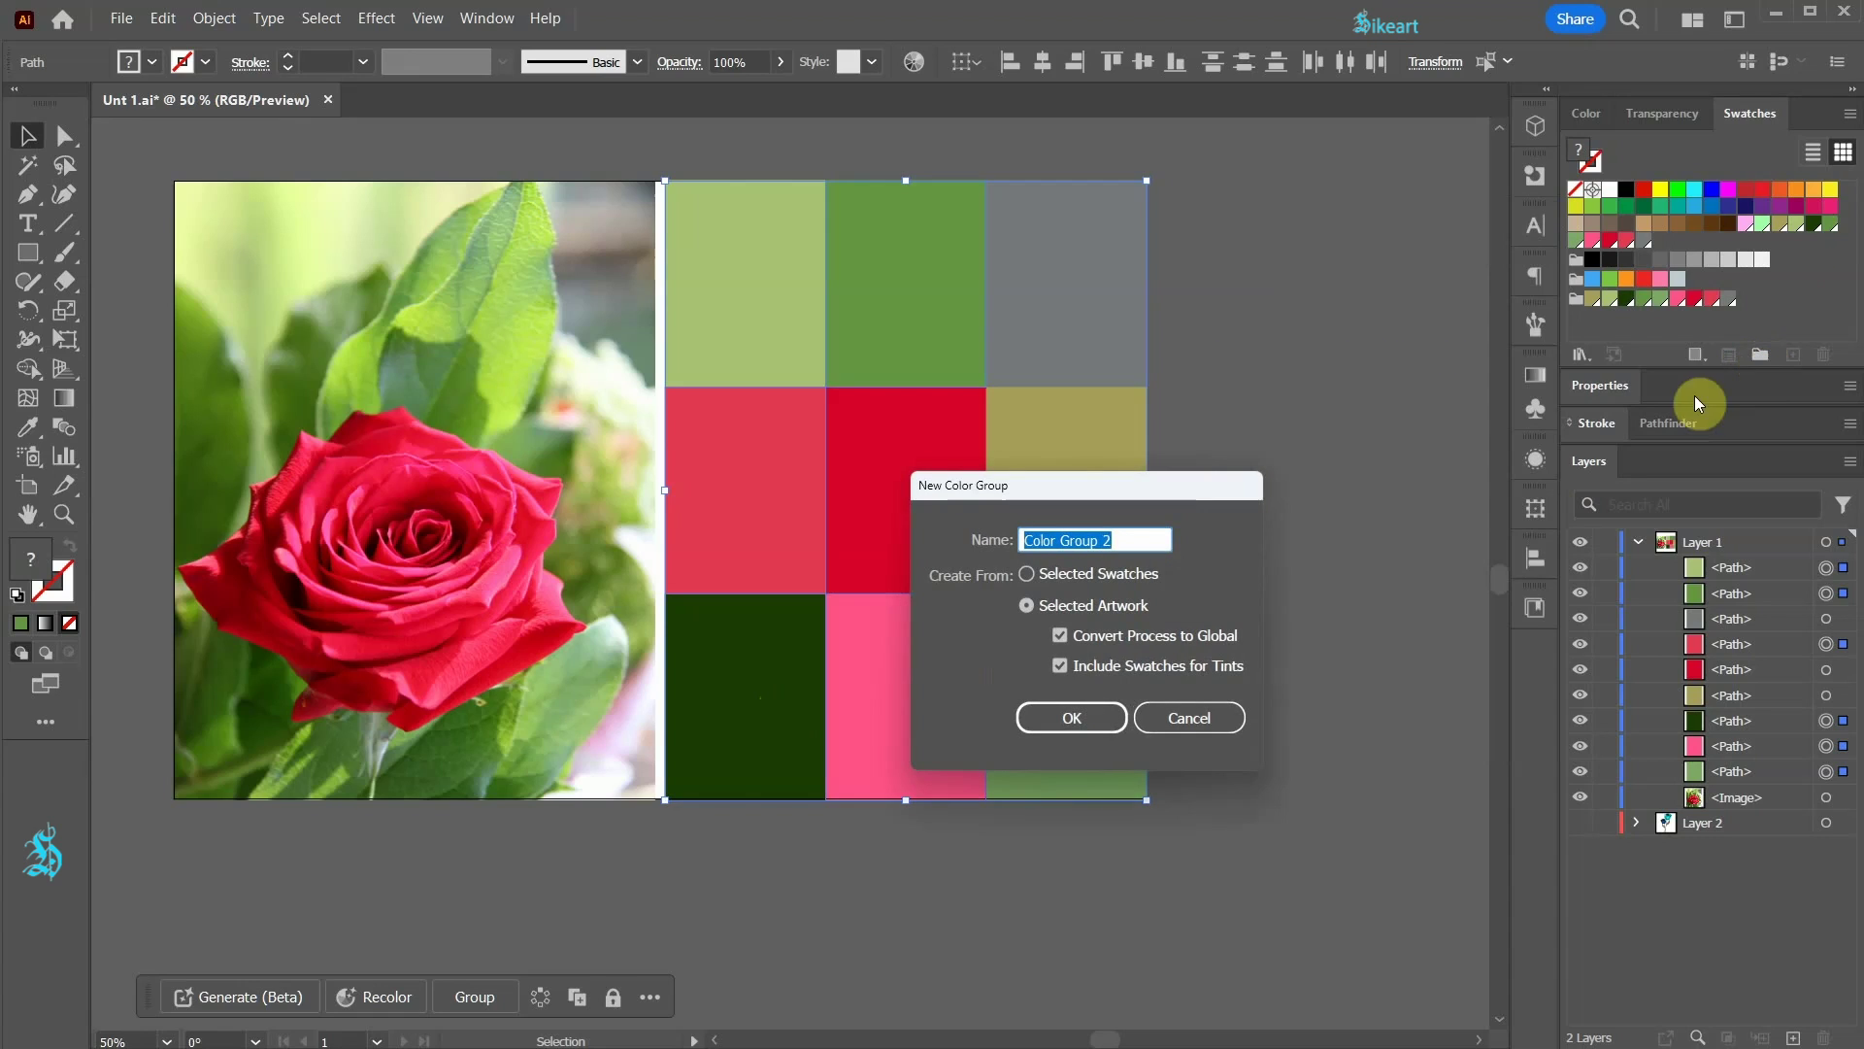
{"action": "left_click", "coordinate": [1074, 716]}
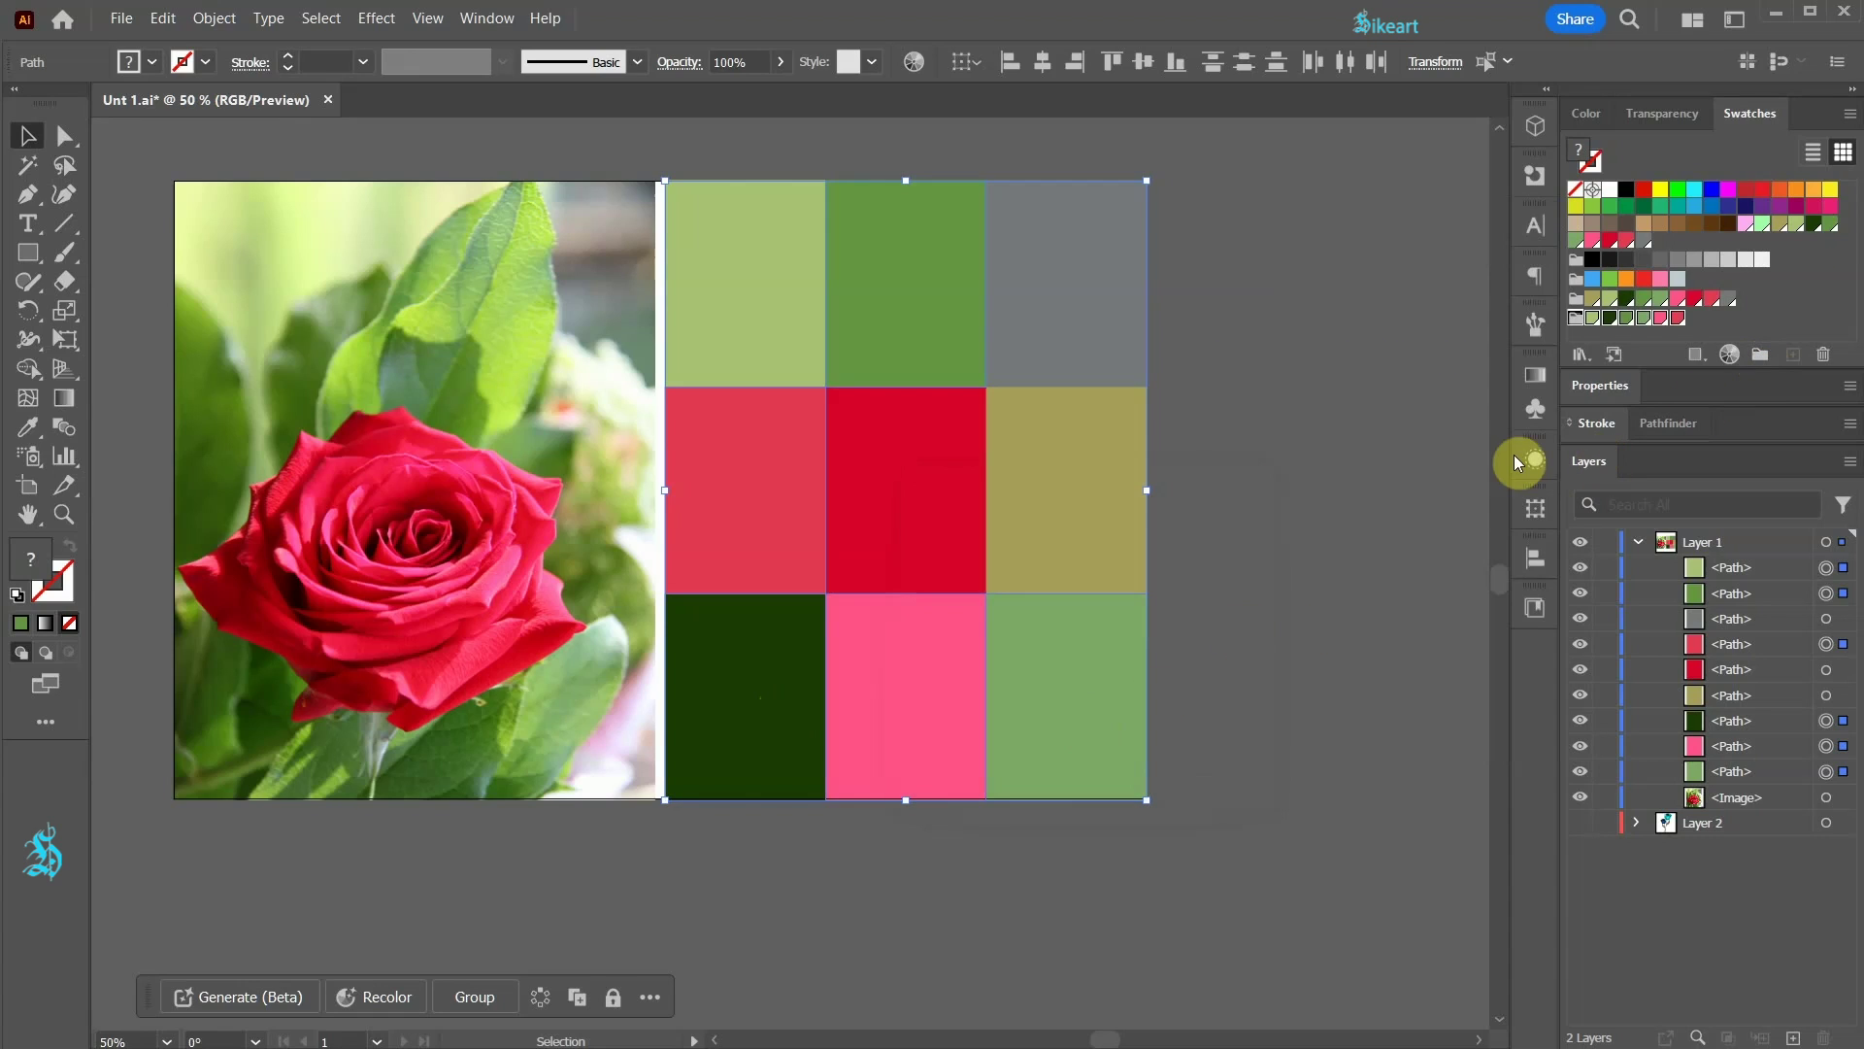
{"action": "left_click", "coordinate": [1330, 512]}
- Scale the colour squares down to a small block and make Layer 2's rose line art visible
{"action": "scroll", "coordinate": [851, 816], "scroll_direction": "down", "scroll_amount": 1}
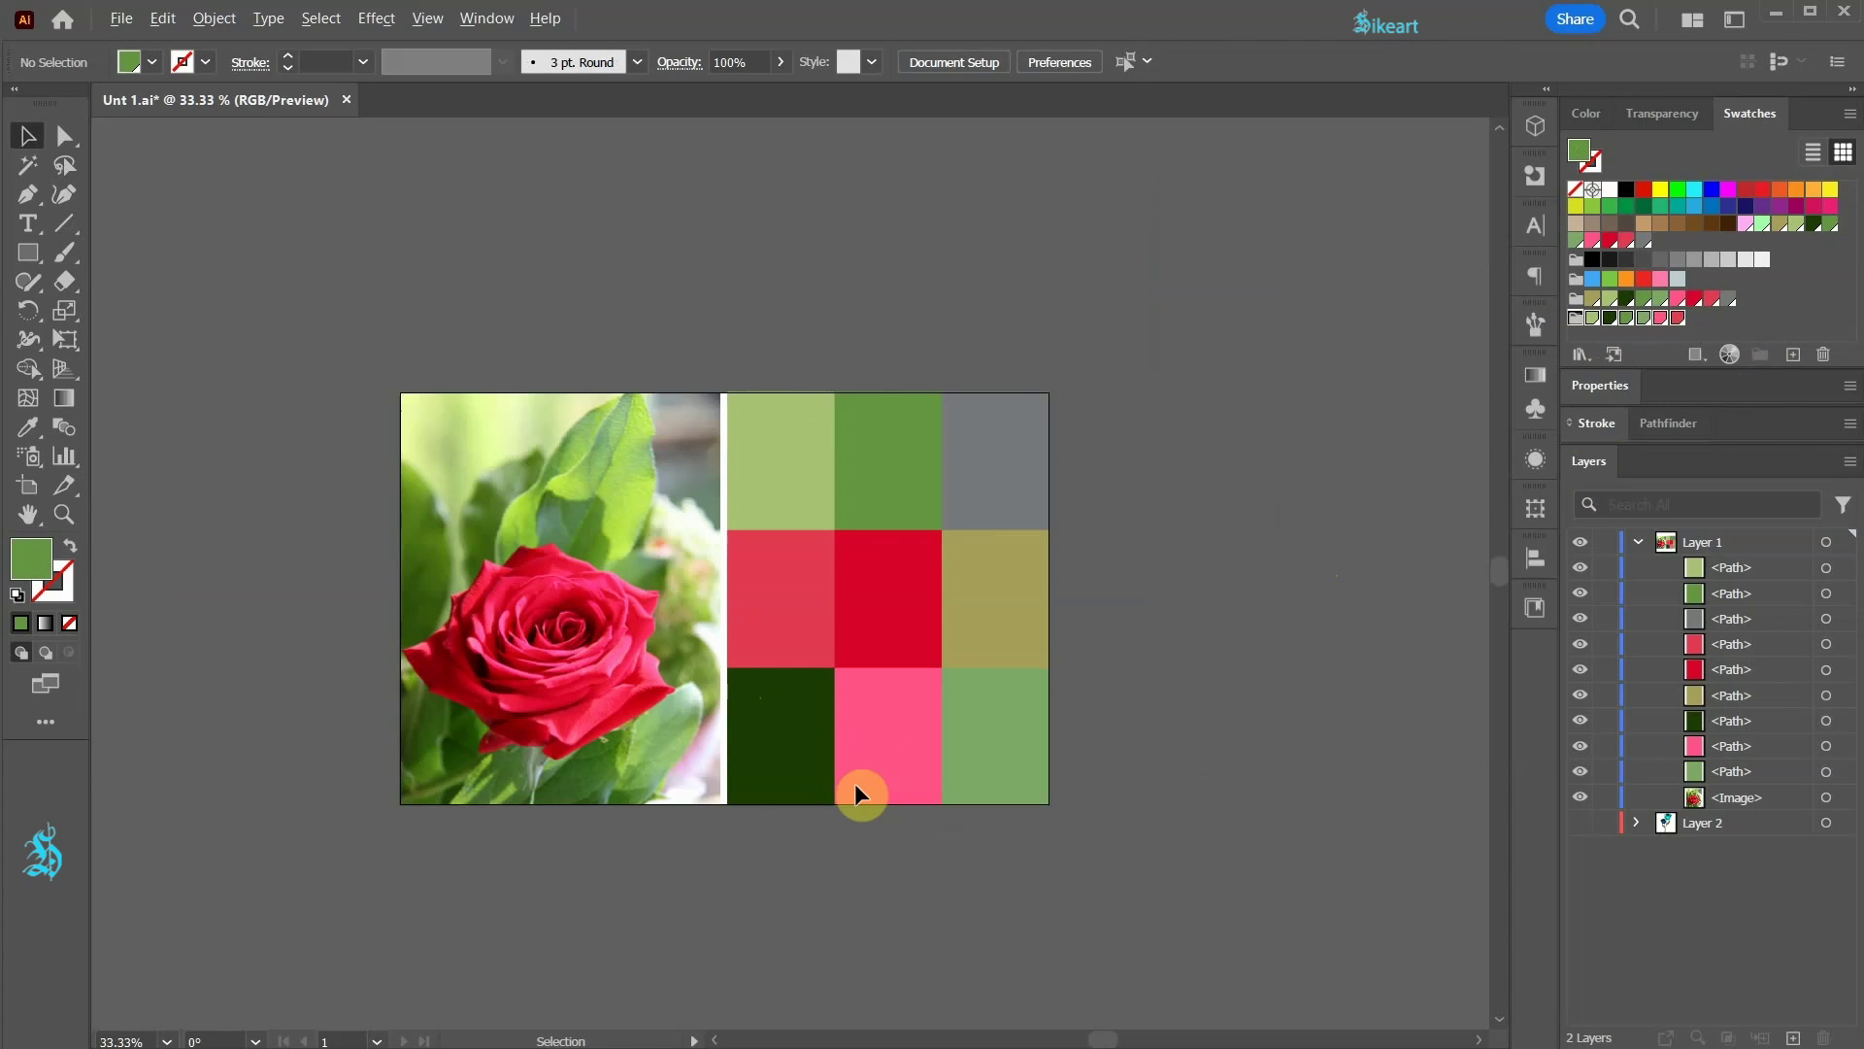
{"action": "left_click_drag", "start_coordinate": [733, 378], "coordinate": [837, 472]}
{"action": "scroll", "coordinate": [887, 563], "scroll_direction": "up", "scroll_amount": 2}
{"action": "left_click", "coordinate": [1310, 730]}
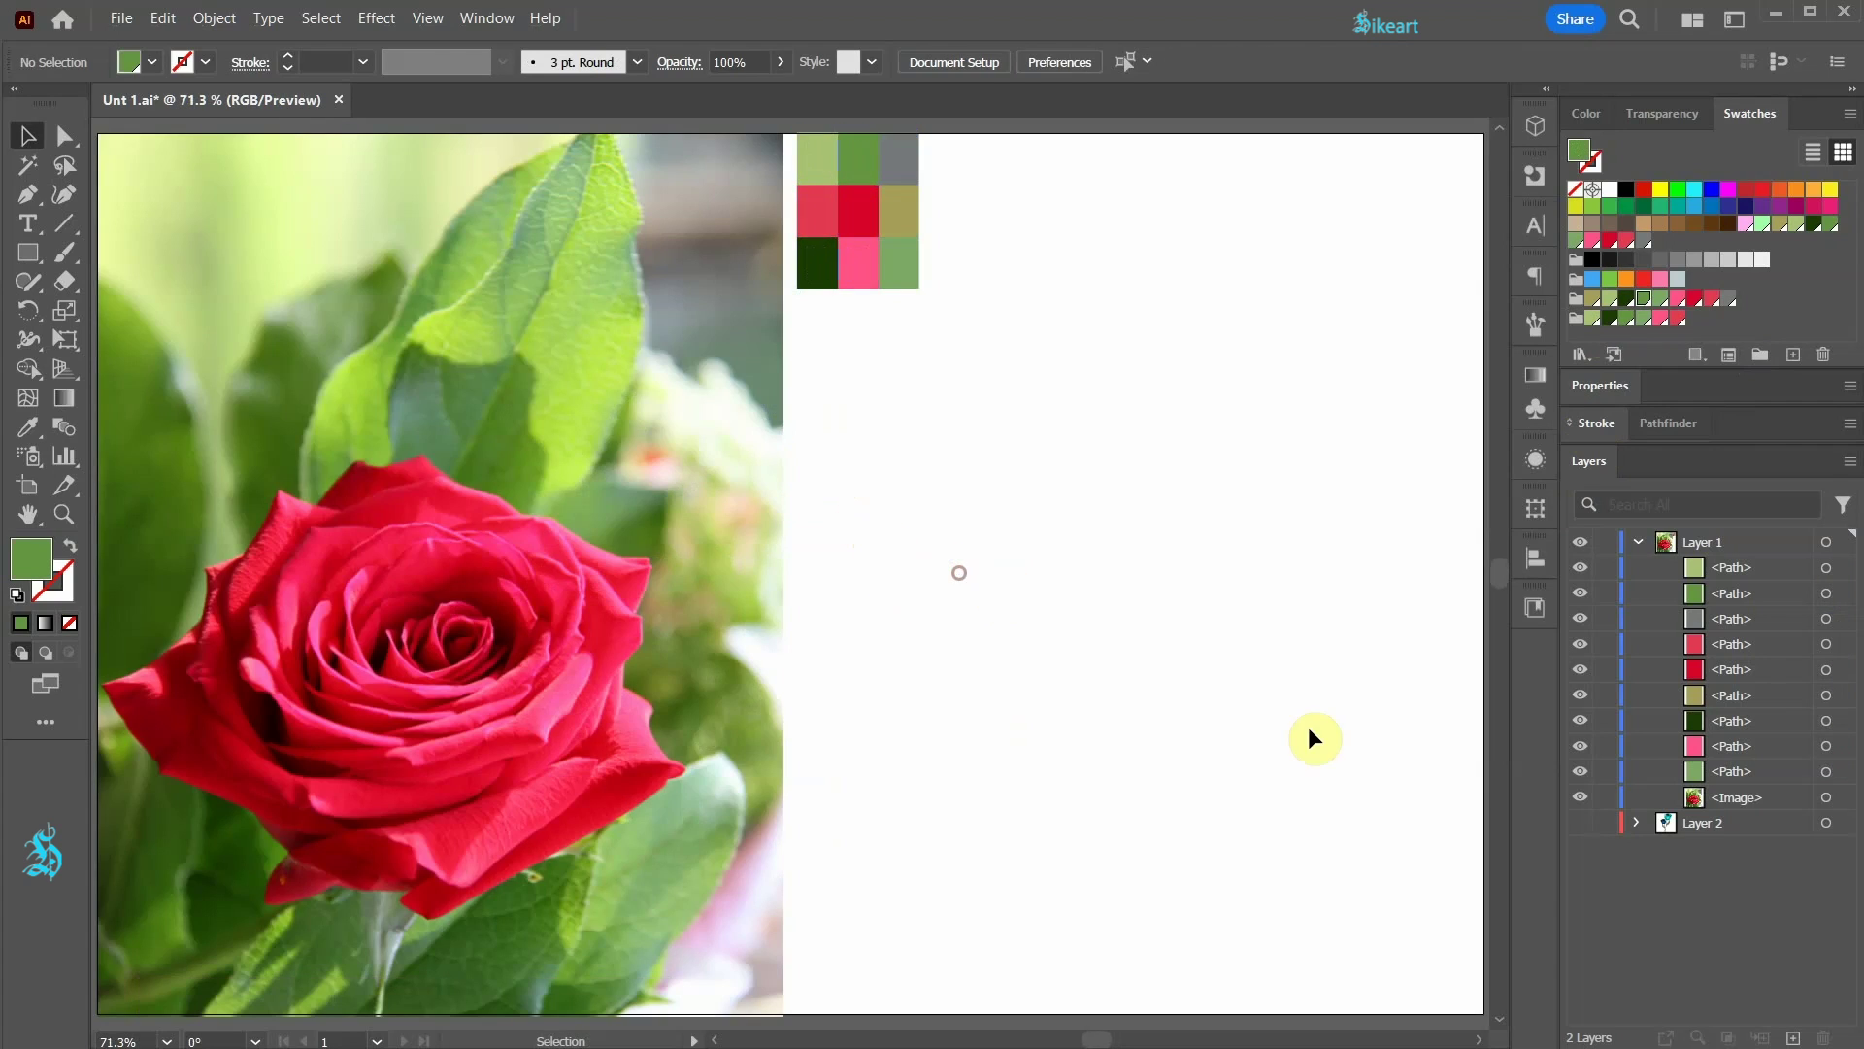
{"action": "left_click", "coordinate": [1580, 824]}
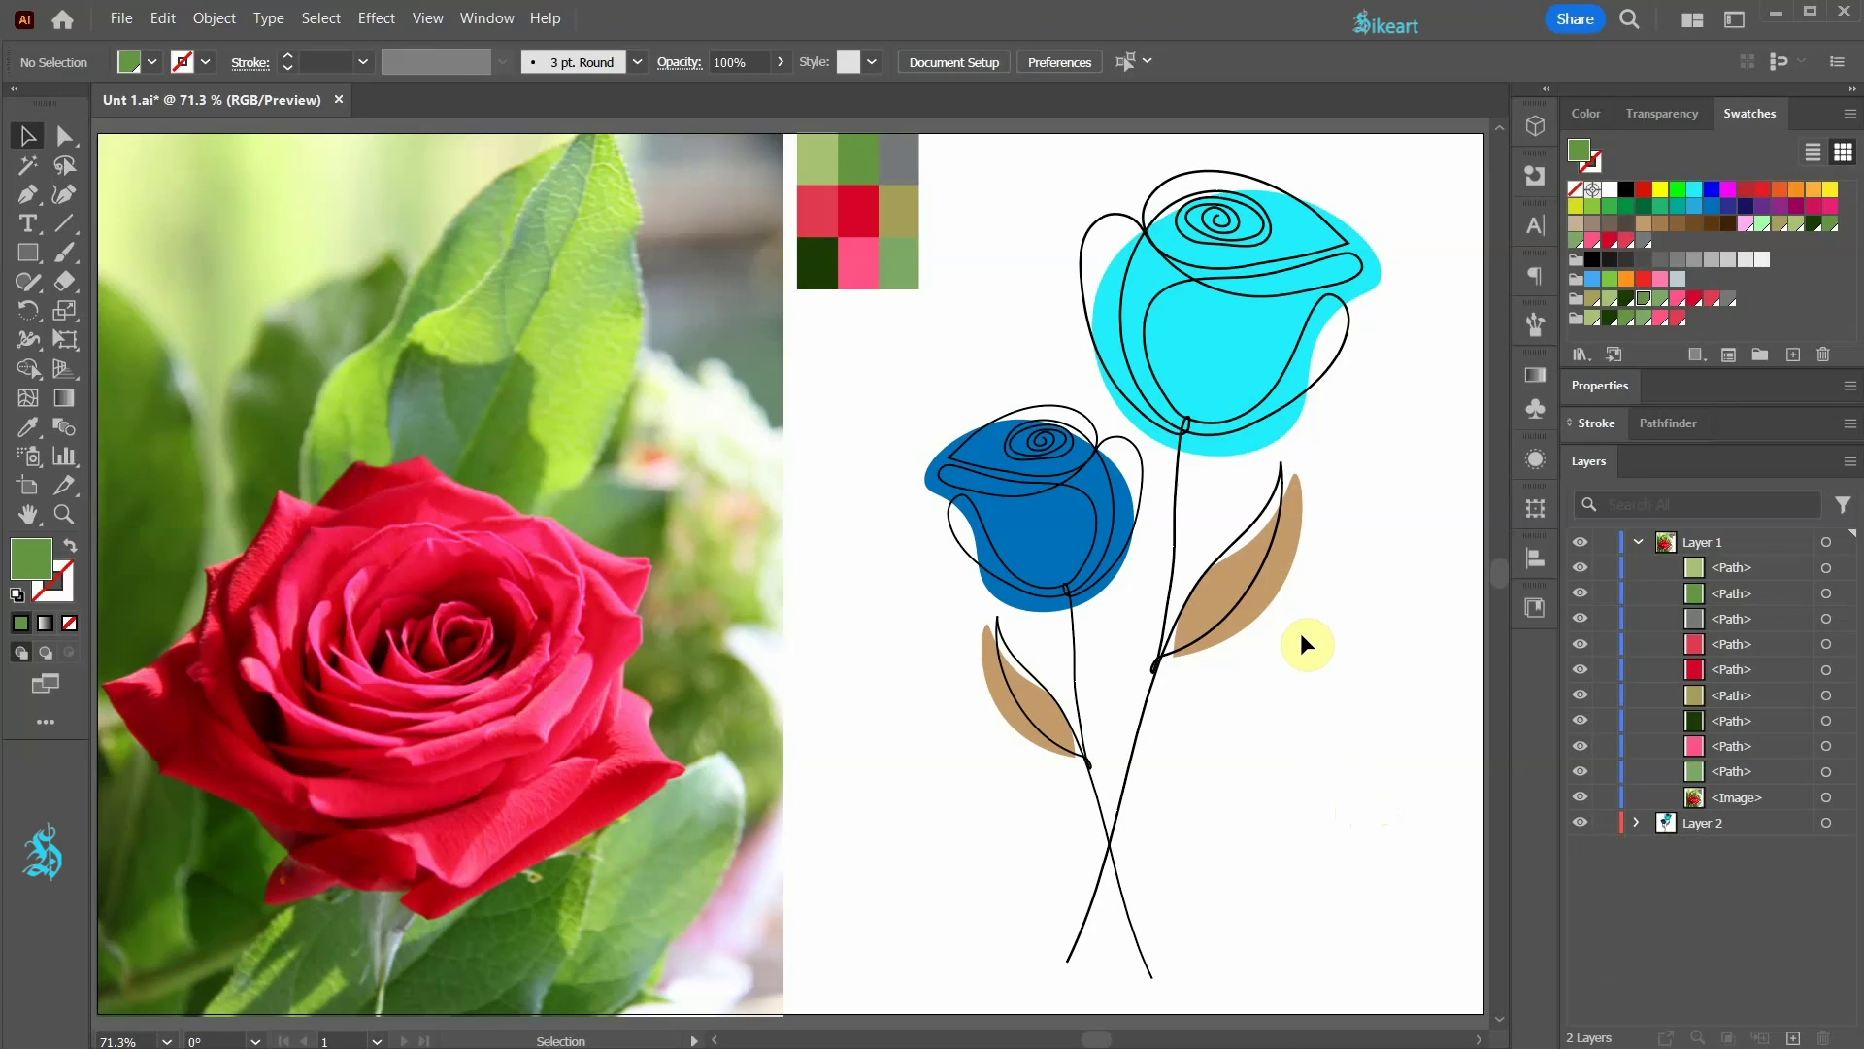
- Recolour the upper rose's cyan fill pink, sampled from a mosaic square
{"action": "key", "text": "a"}
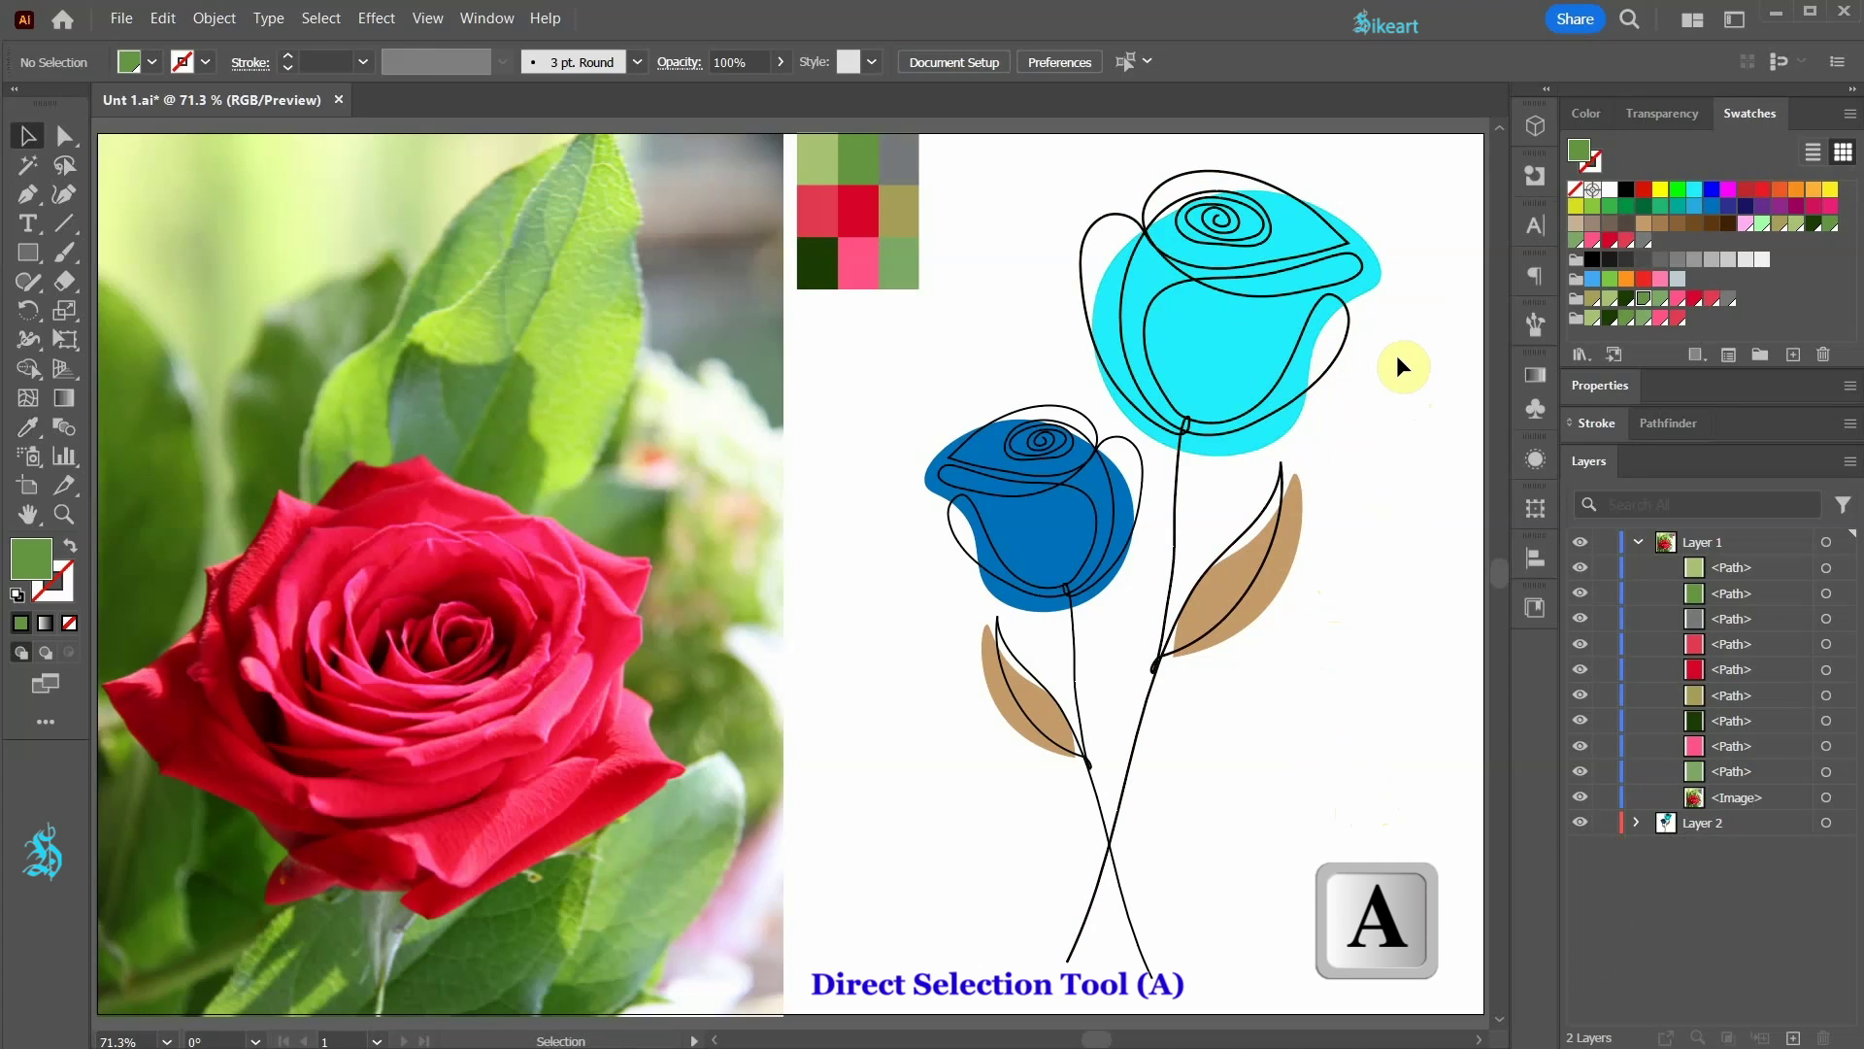
{"action": "key", "text": "a"}
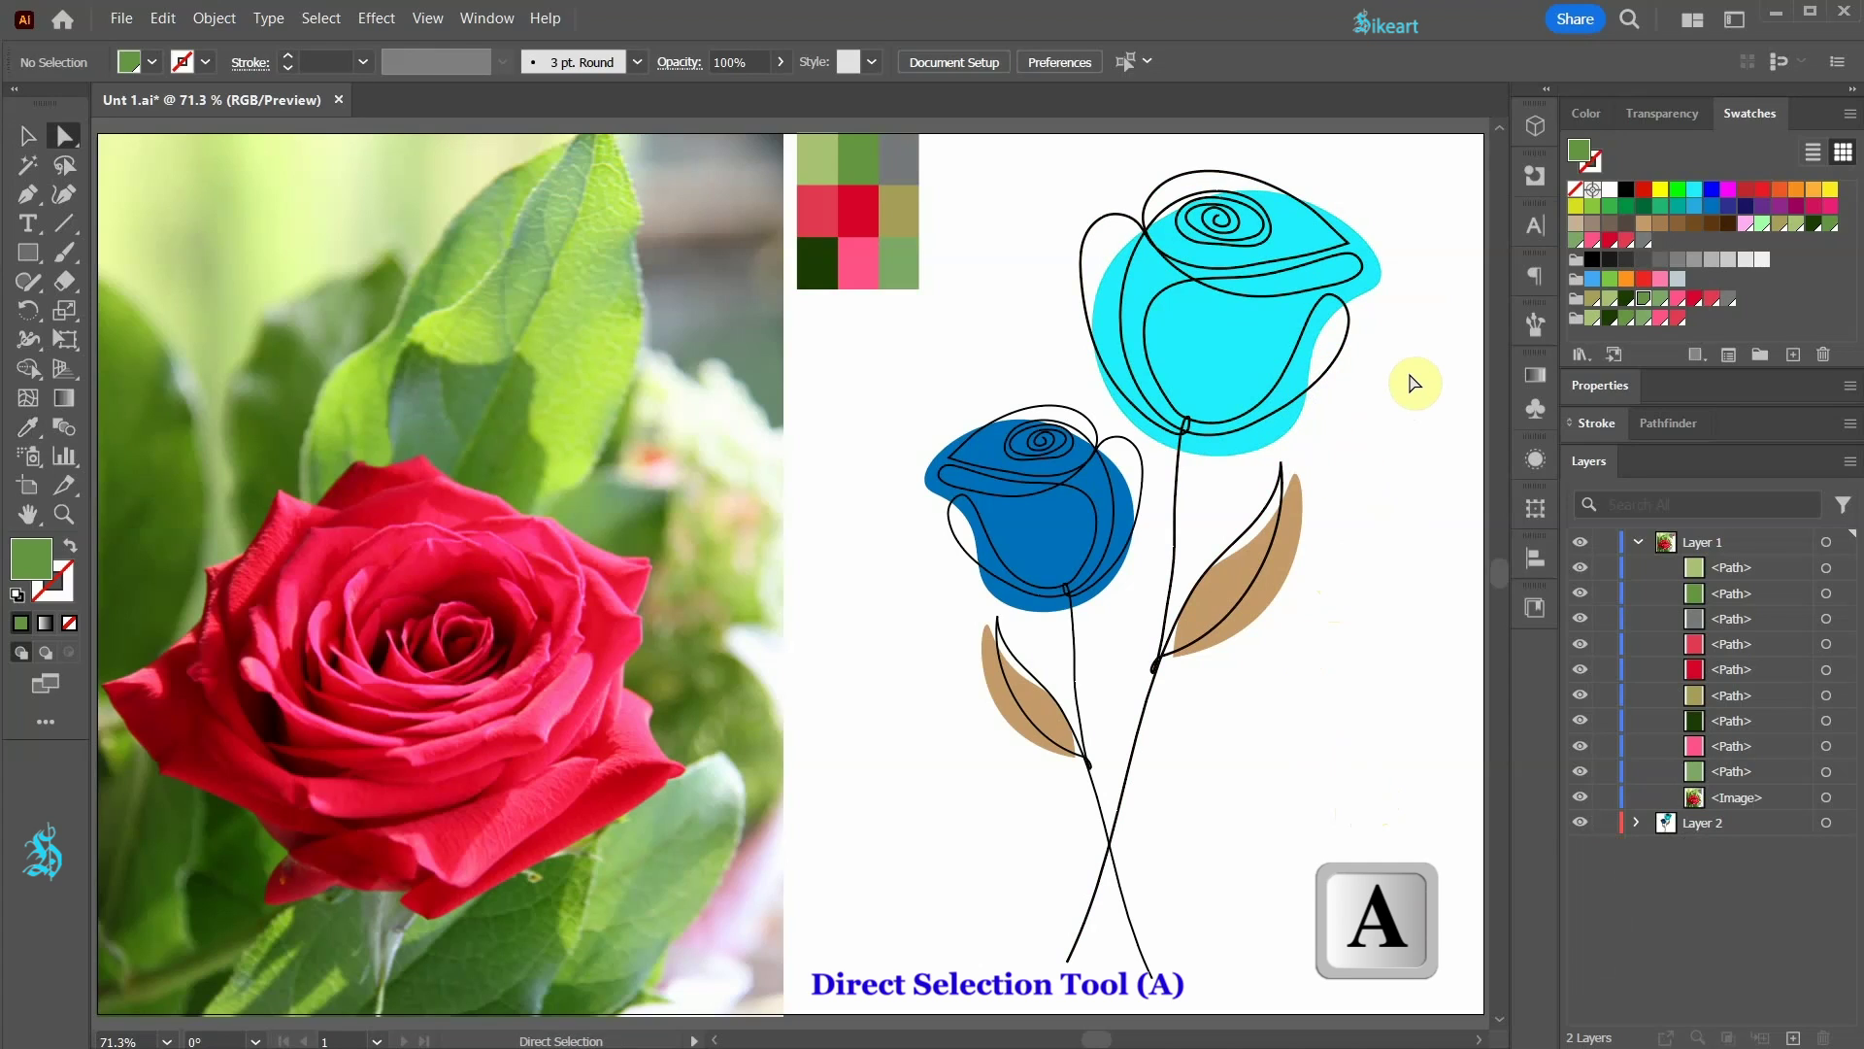
{"action": "left_click", "coordinate": [1207, 362]}
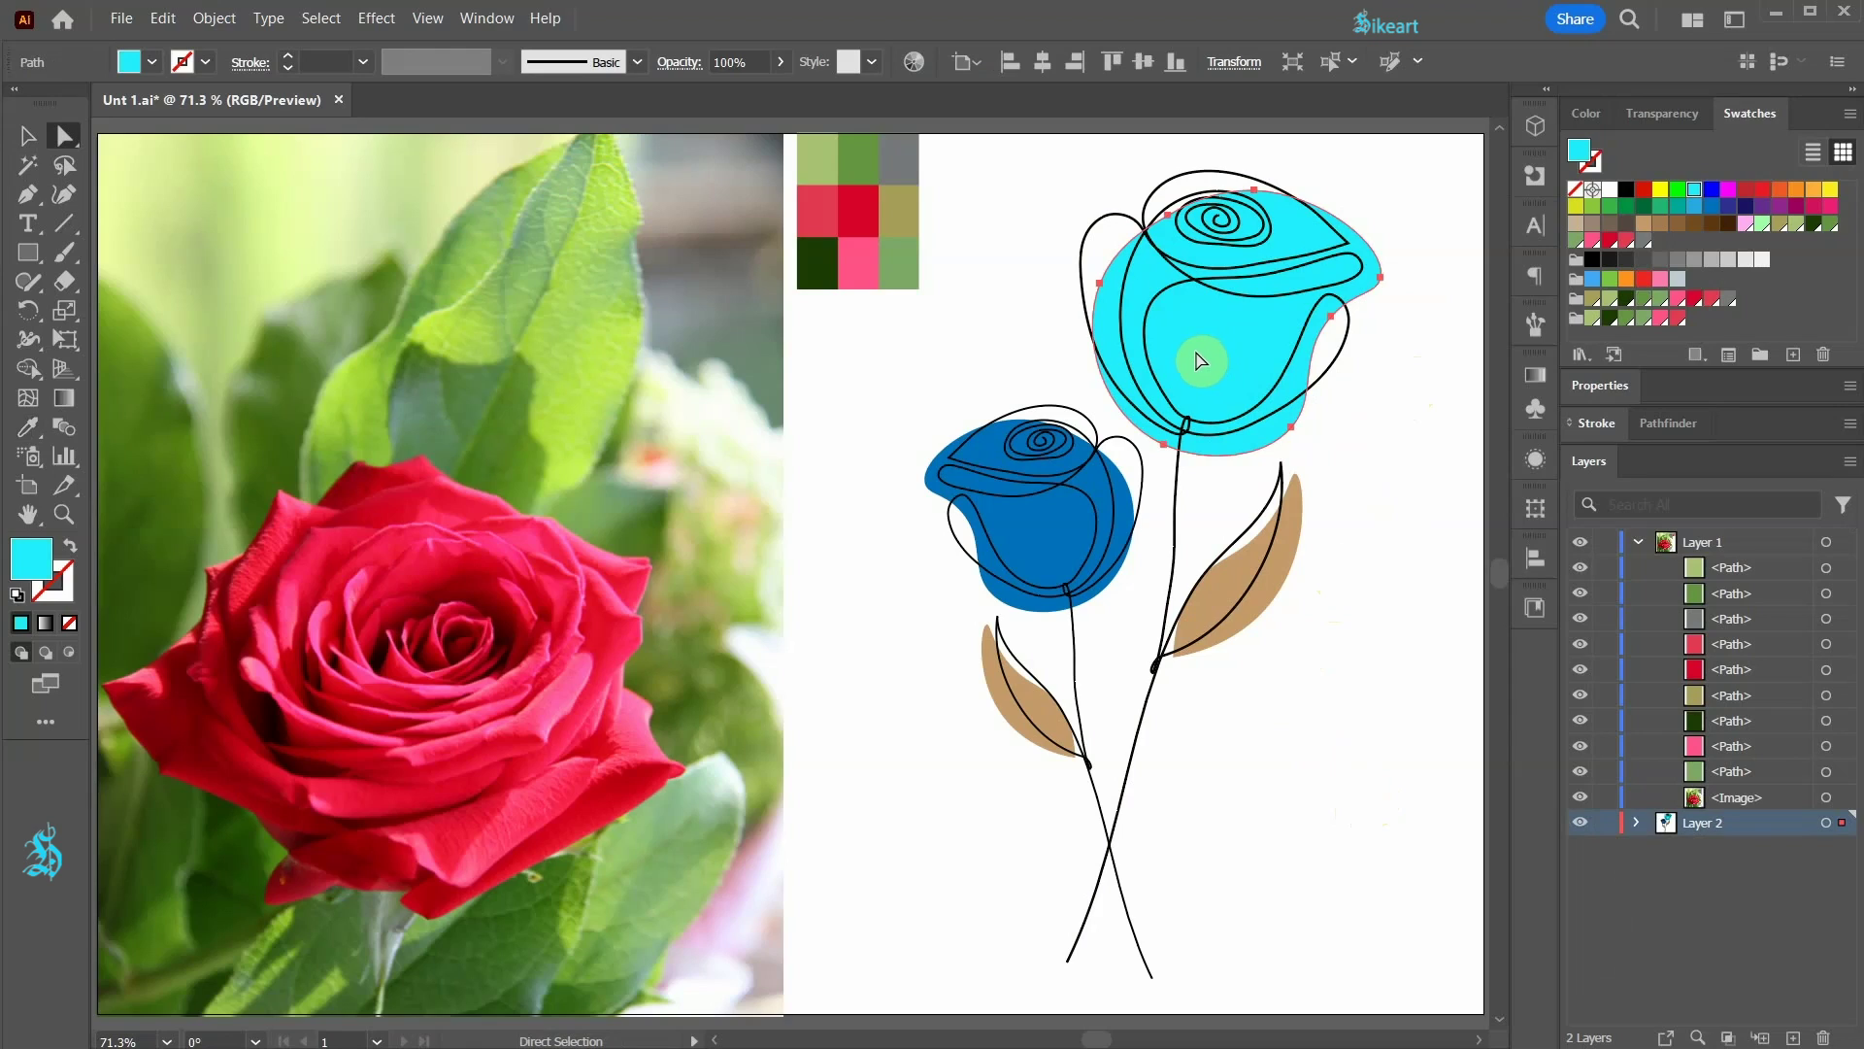
{"action": "key", "text": "i"}
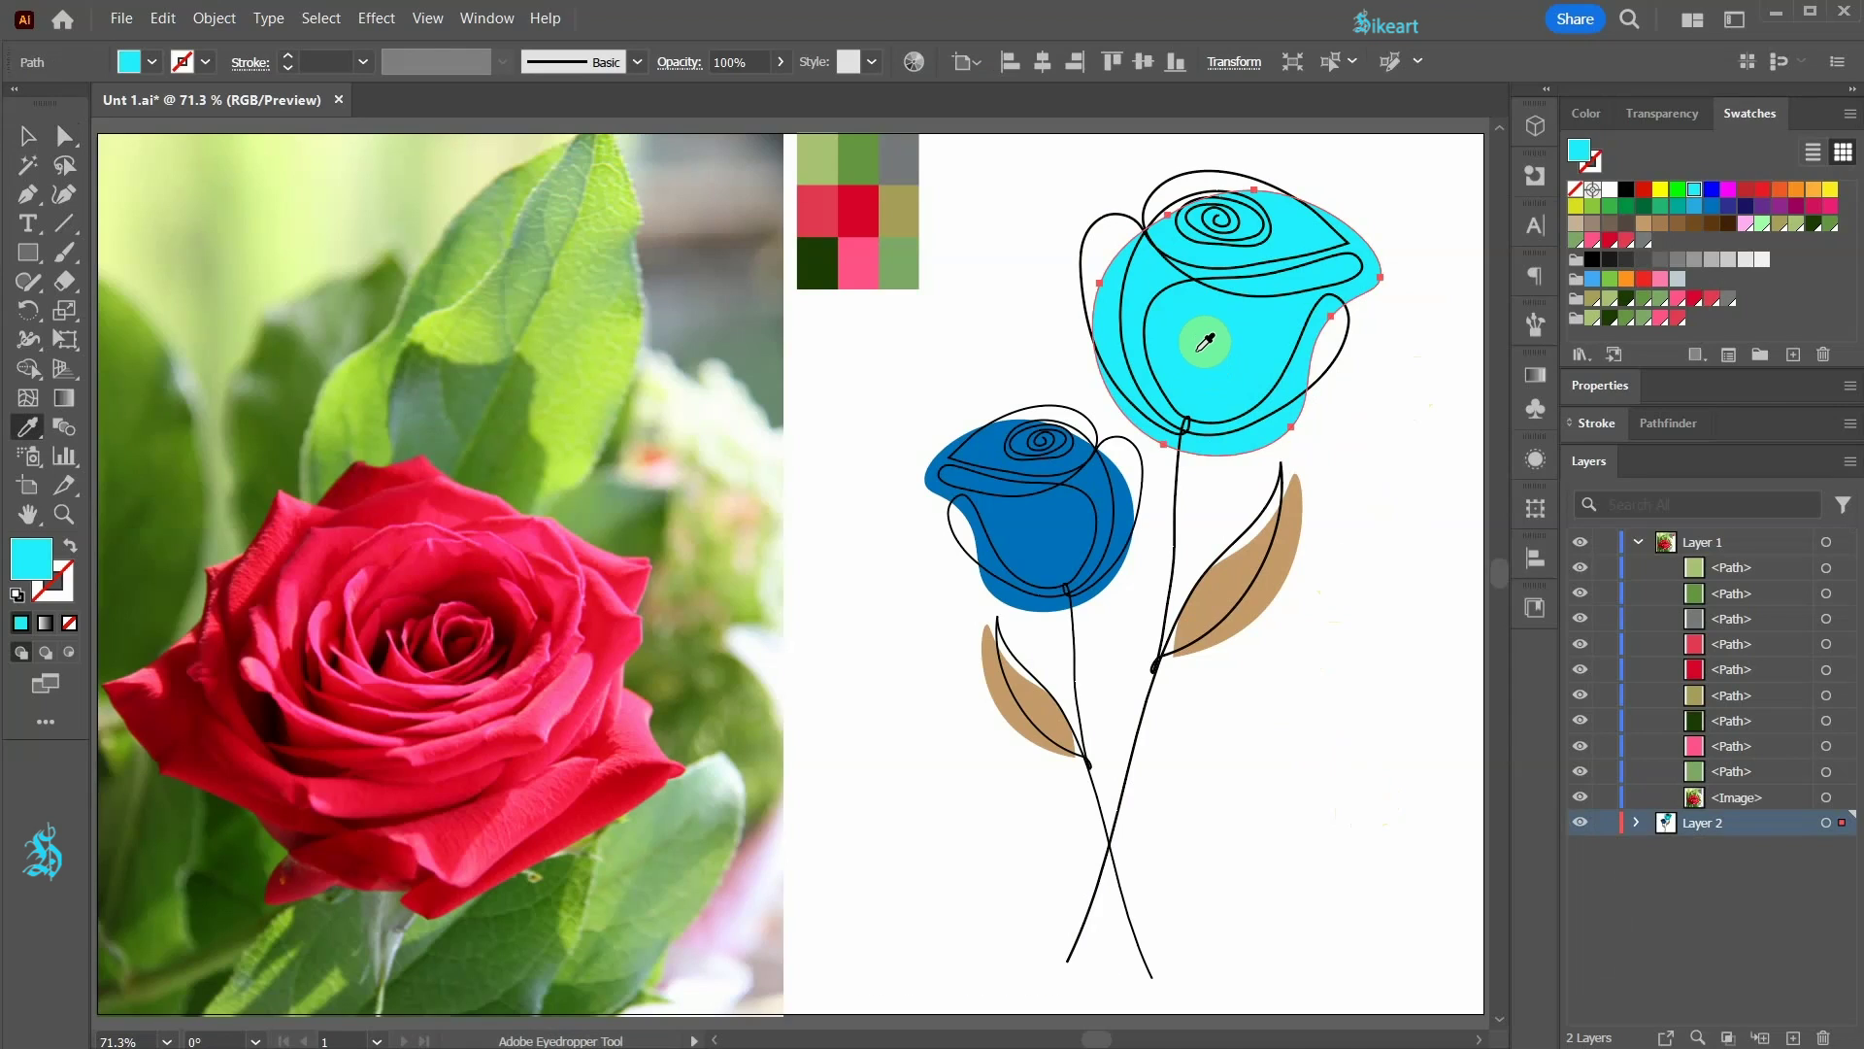
{"action": "left_click", "coordinate": [874, 253]}
- Recolour the lower rose's blue fill red, sampled from a mosaic square
{"action": "key", "text": "ctrl"}
{"action": "left_click", "coordinate": [1068, 541], "text": "ctrl"}
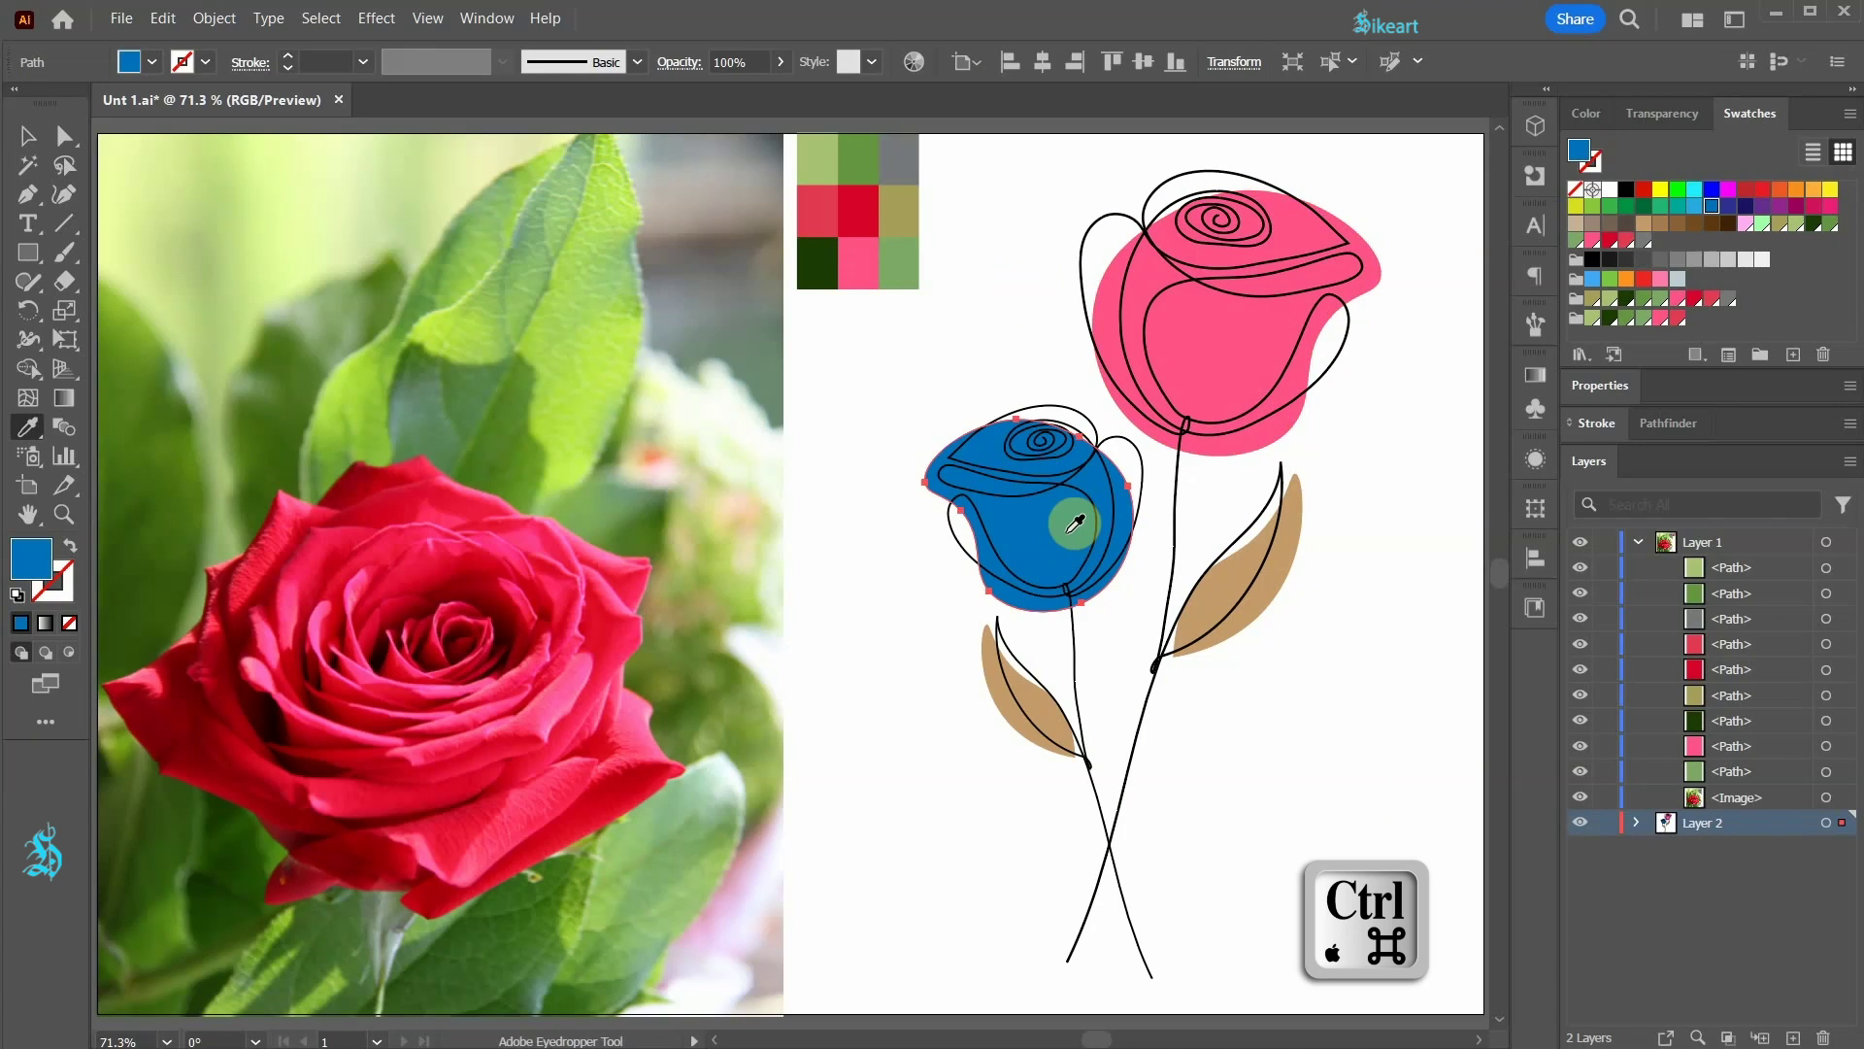
{"action": "left_click", "coordinate": [867, 204]}
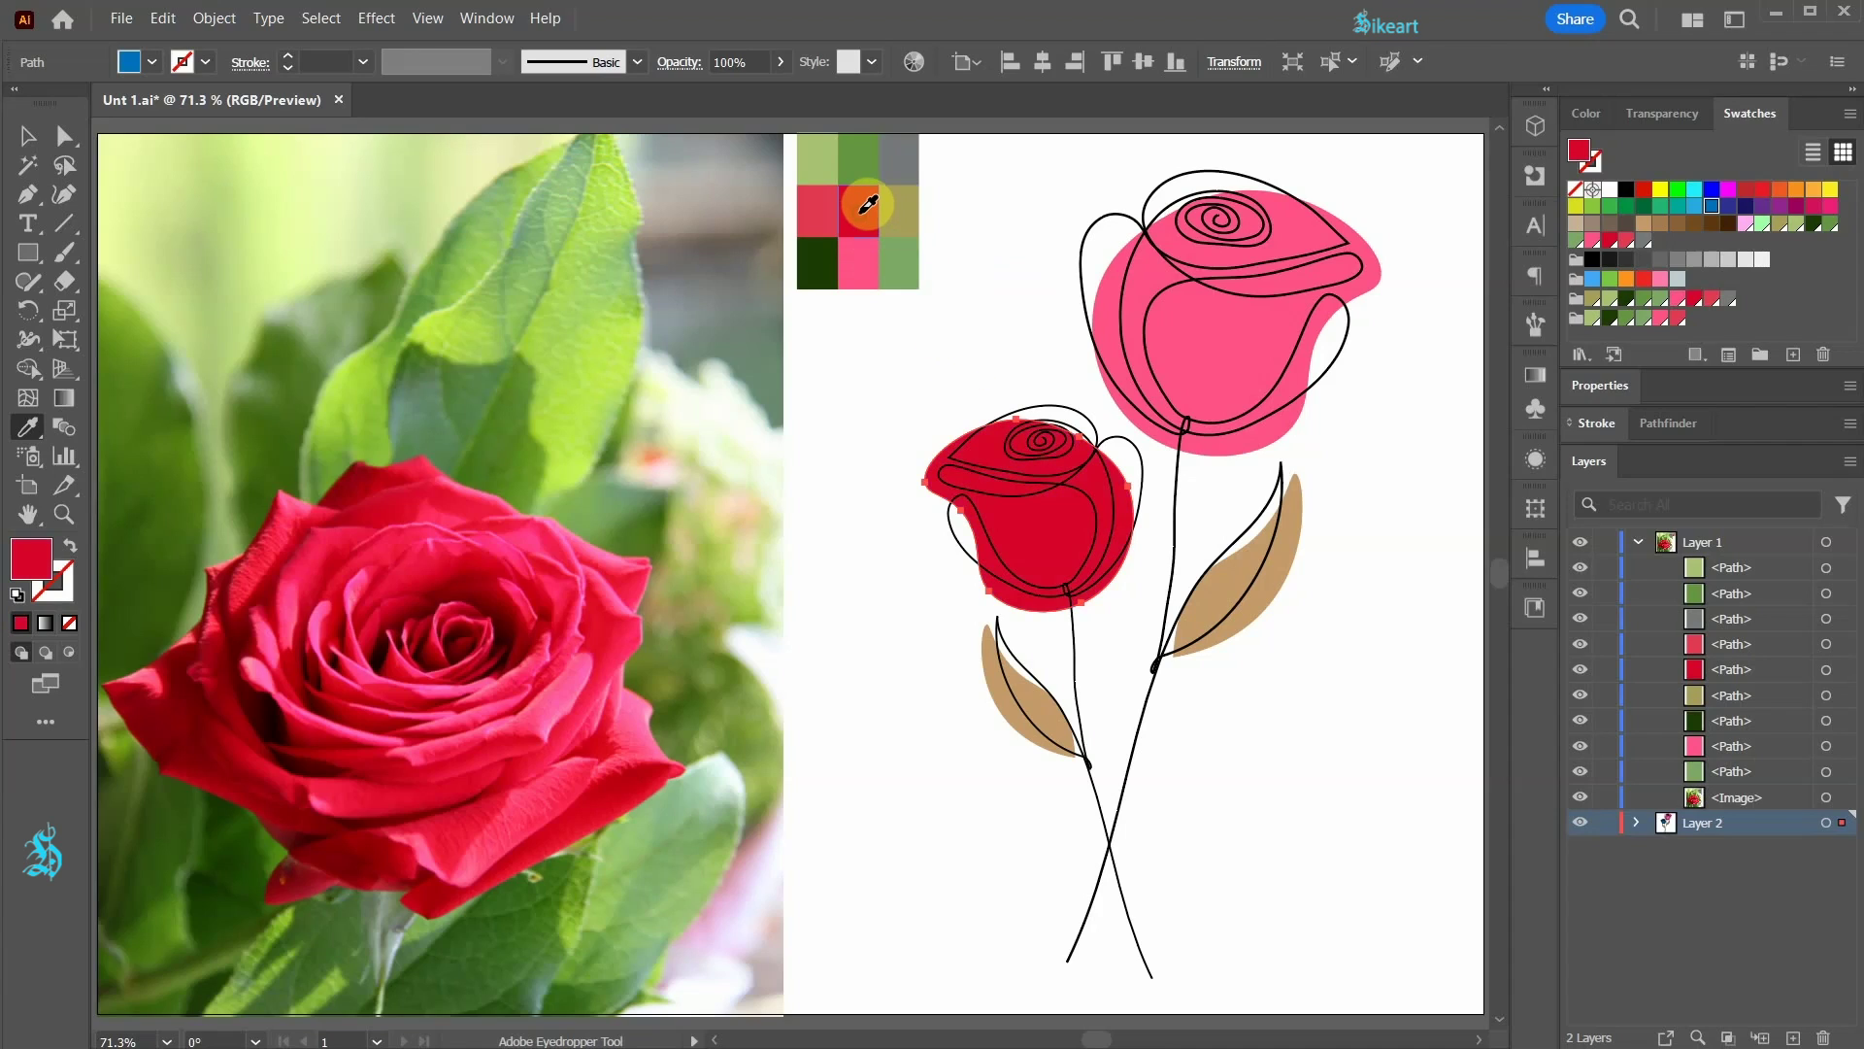
{"action": "left_click", "coordinate": [949, 356], "text": "ctrl"}
- Fill both tan leaves green using the eyedropper on the green square
{"action": "left_click", "coordinate": [1231, 592]}
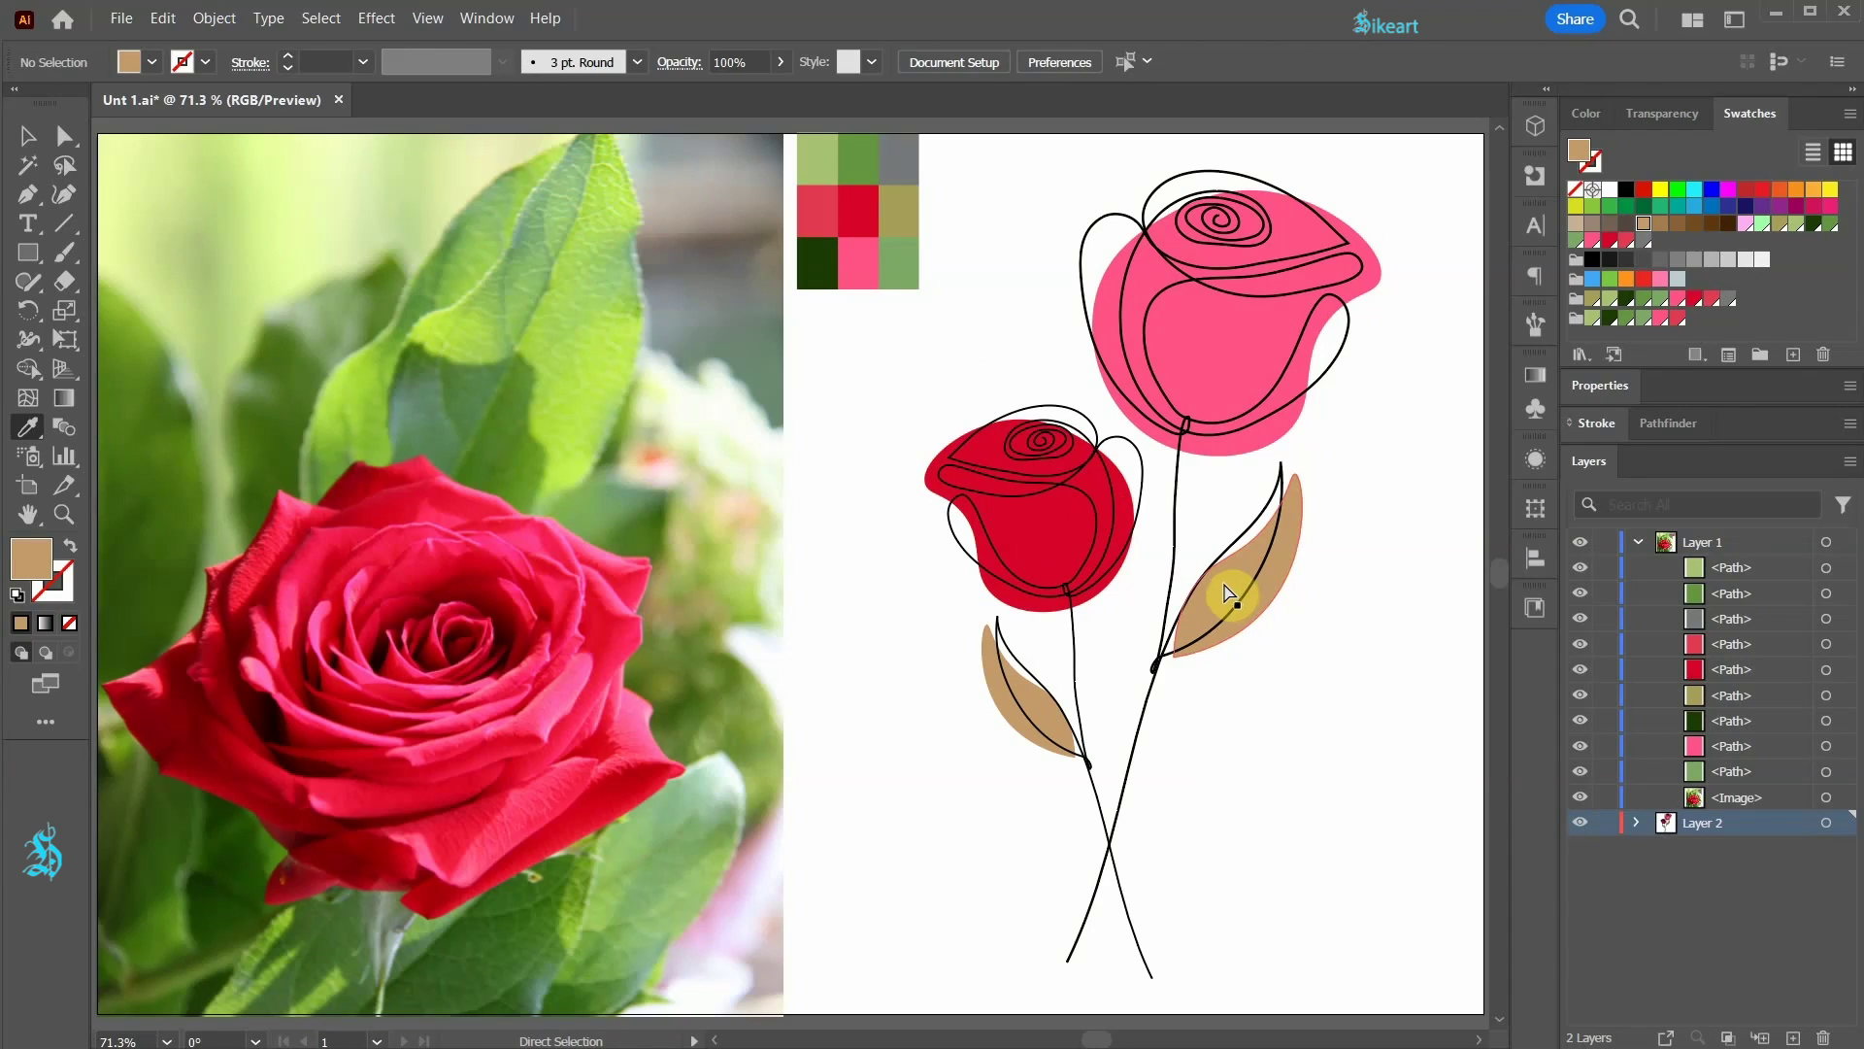
{"action": "left_click", "coordinate": [1040, 714], "text": "shift"}
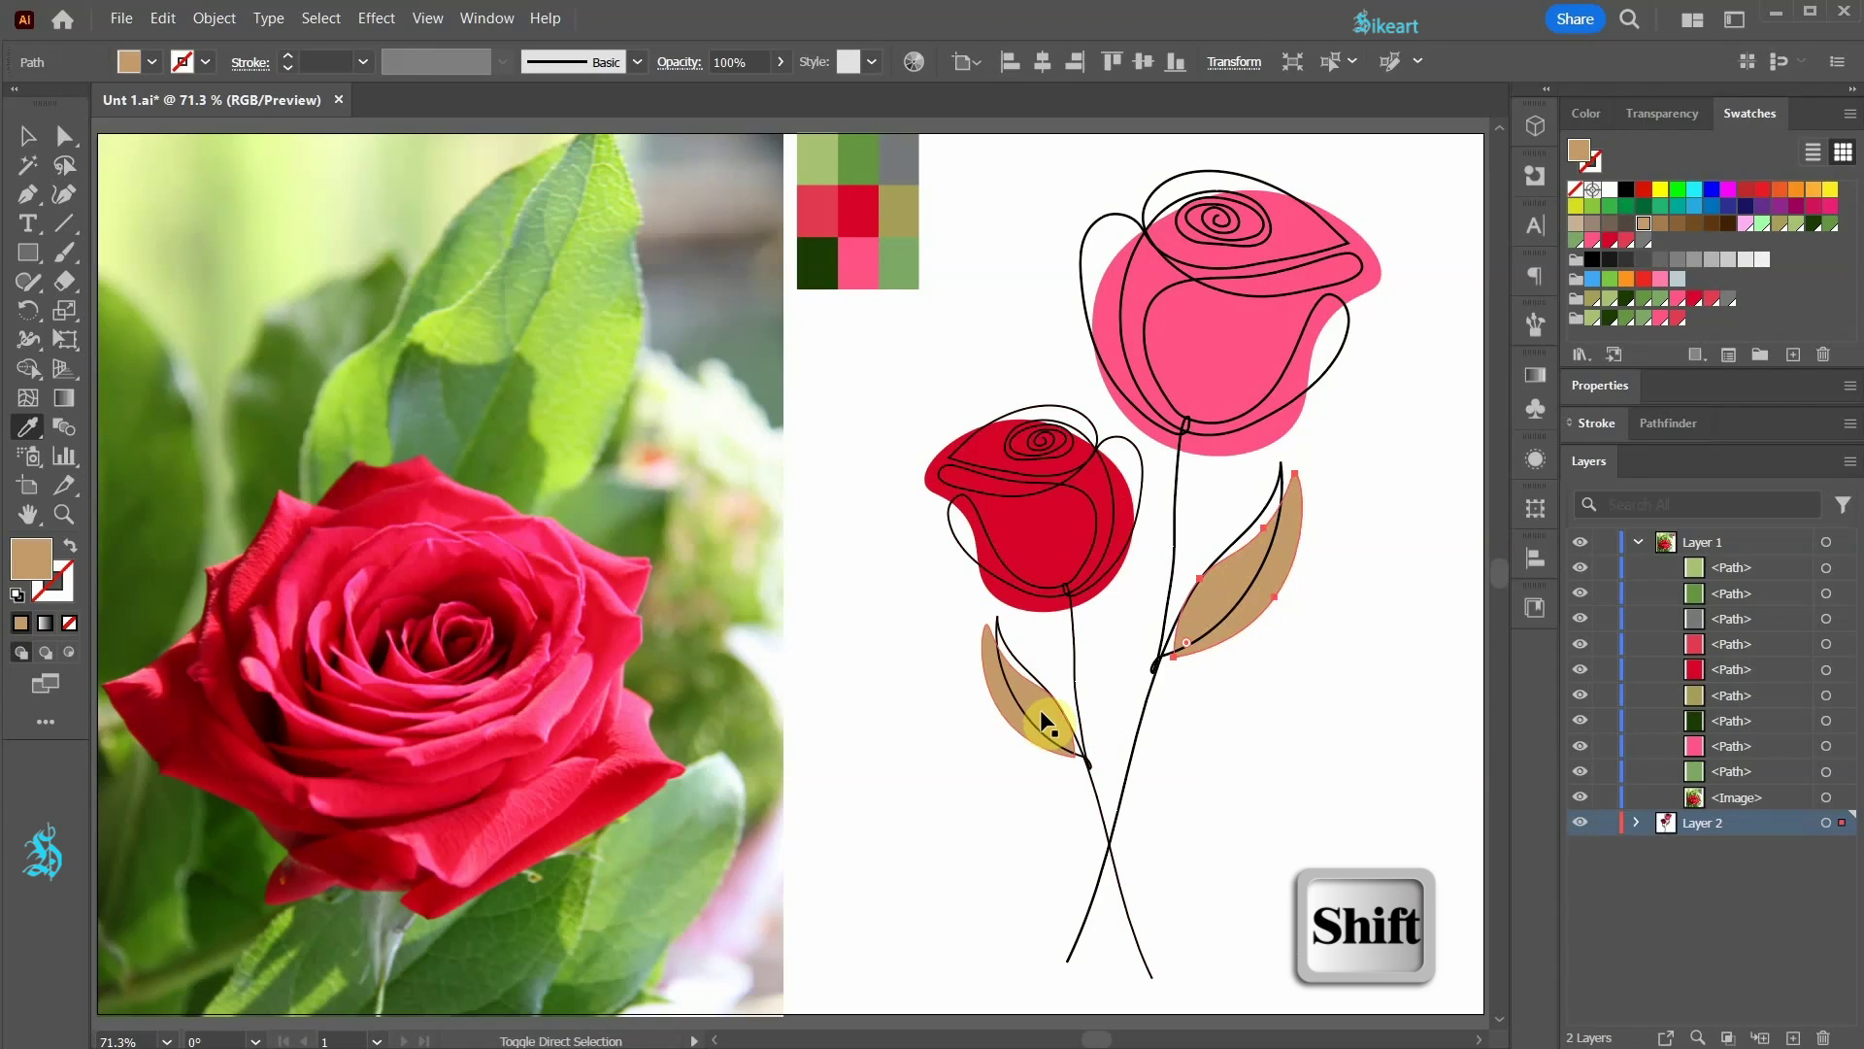
{"action": "left_click", "coordinate": [1040, 711], "text": "ctrl+shift"}
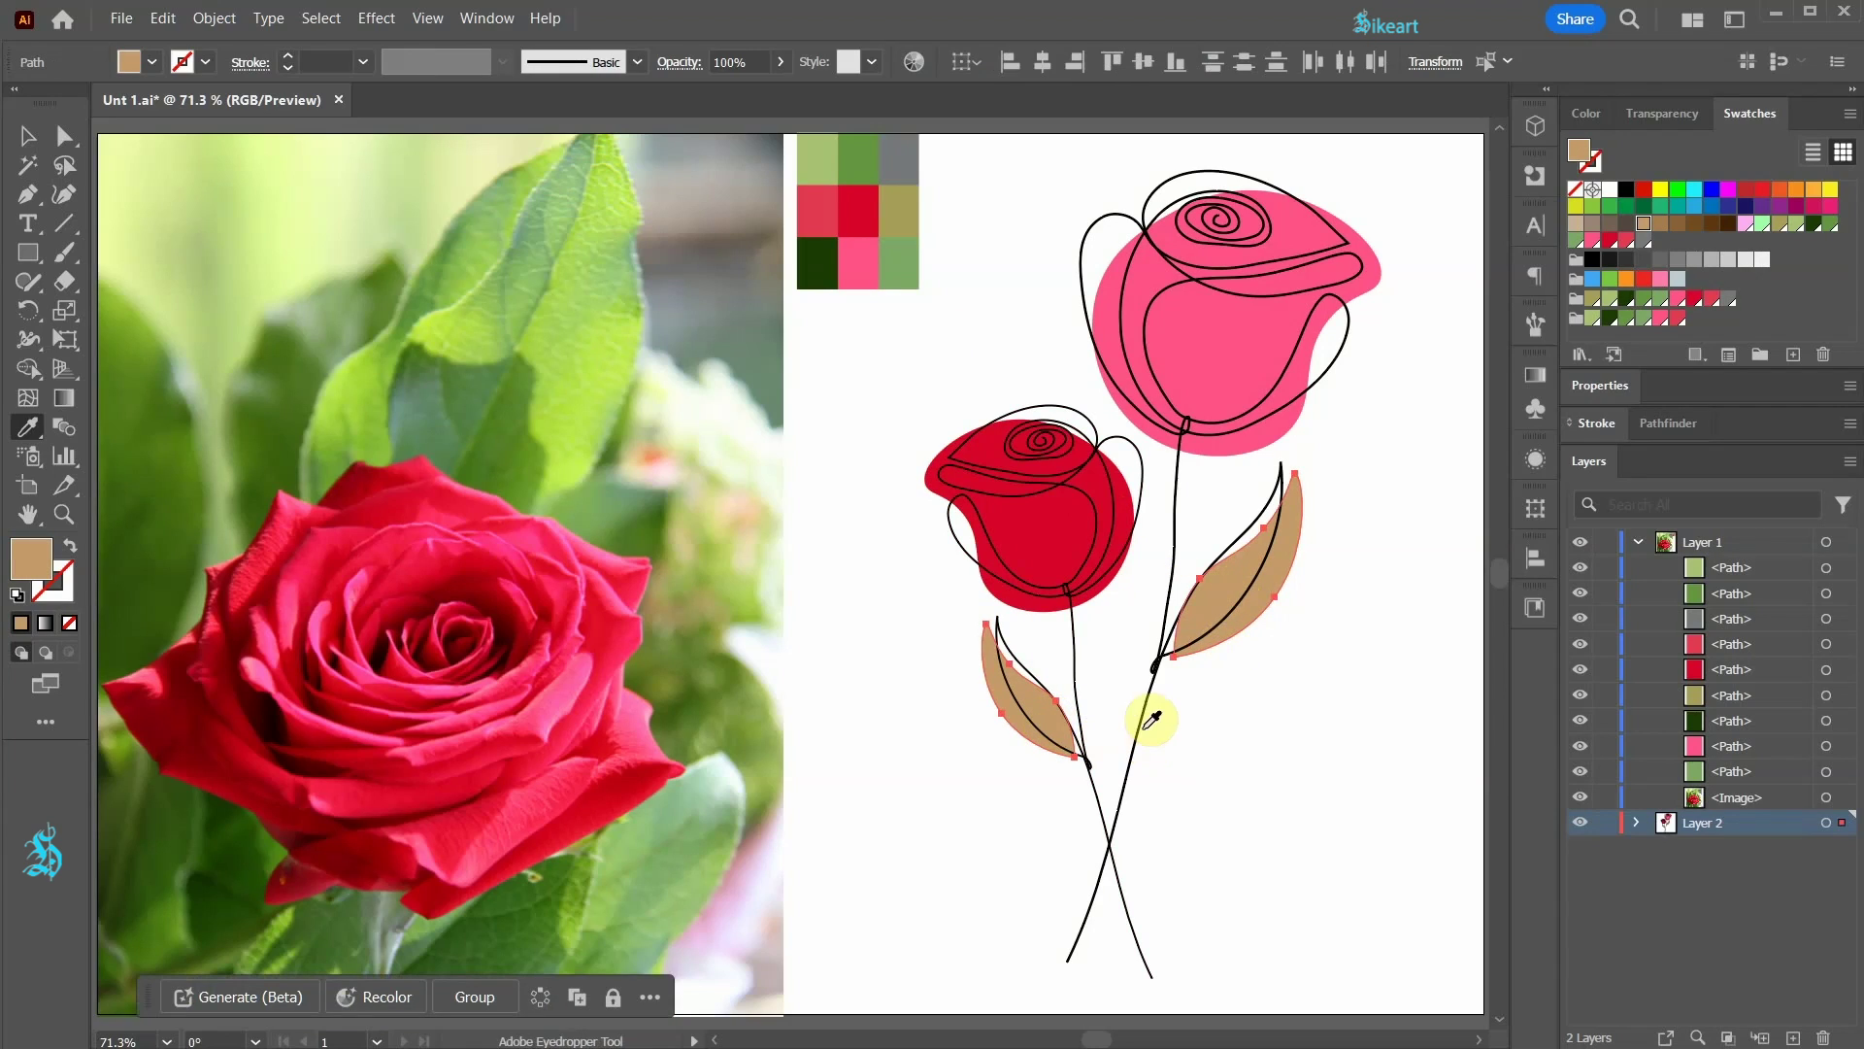
{"action": "left_click", "coordinate": [910, 257]}
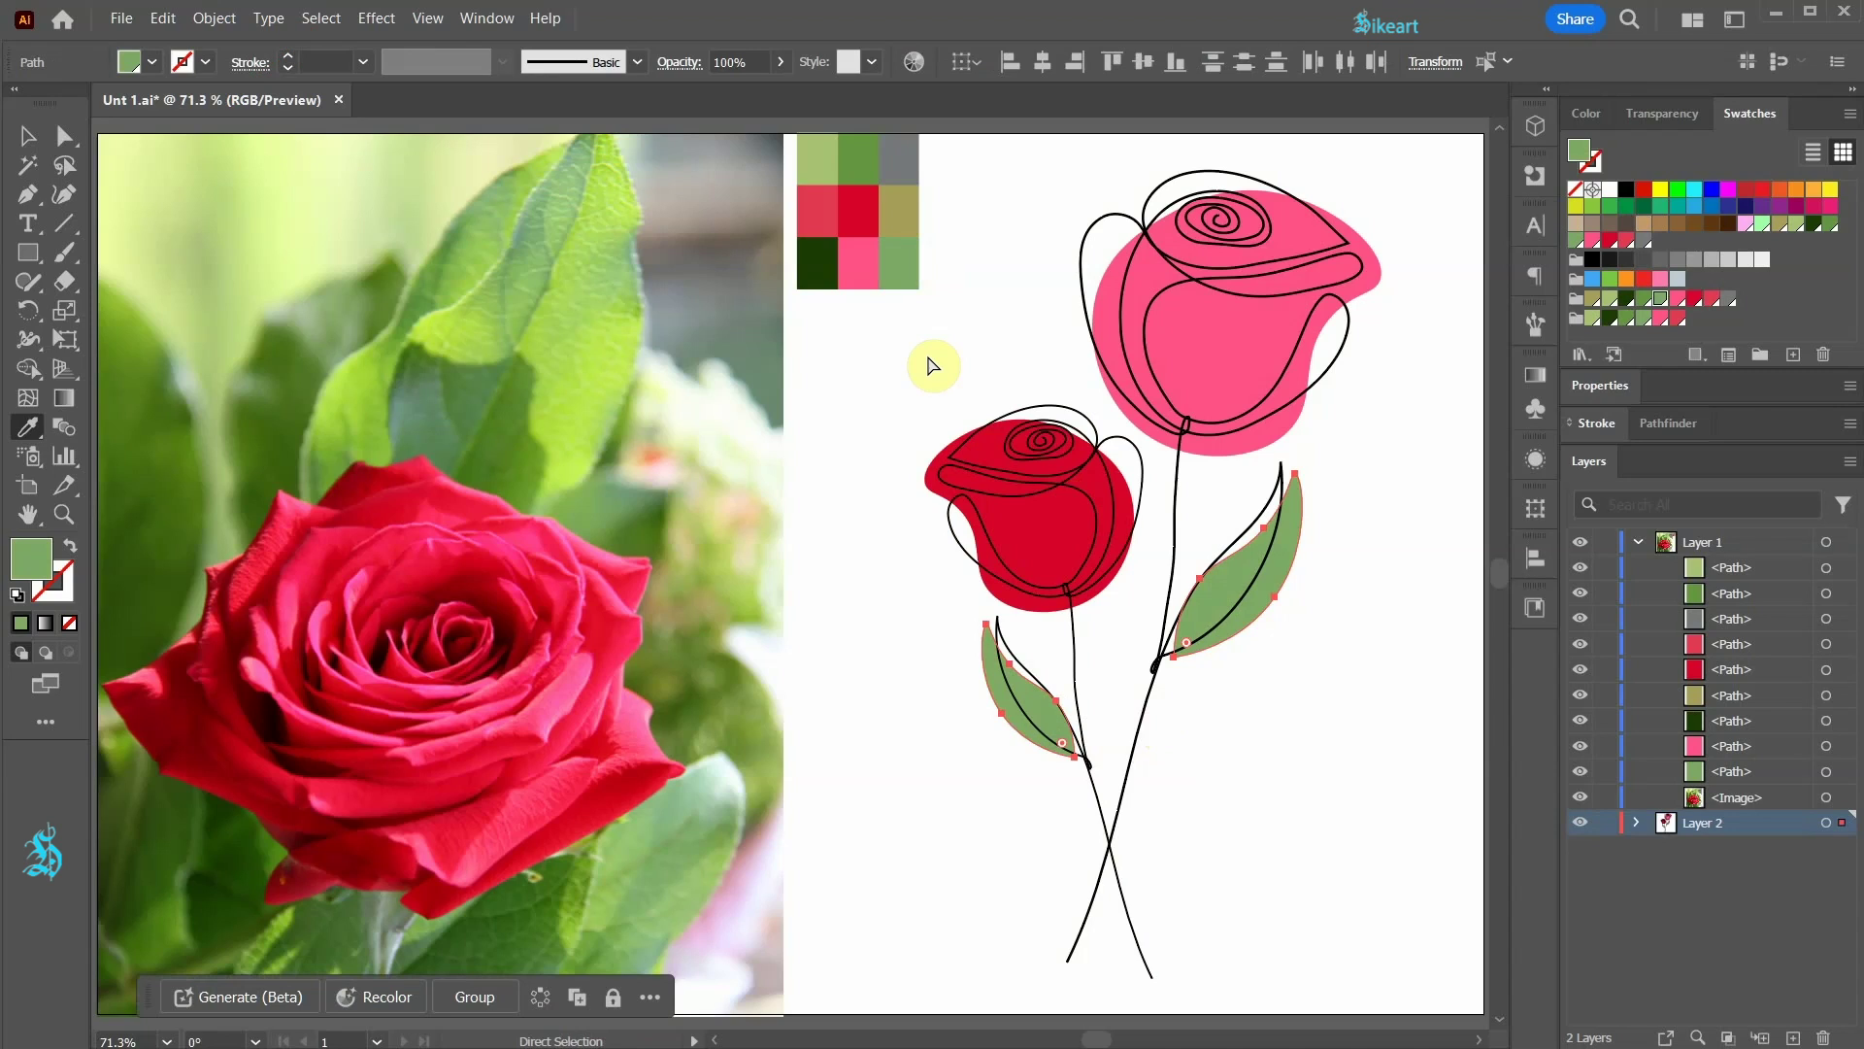
{"action": "left_click", "coordinate": [958, 320]}
- Delete the block of colour squares from the artboard
{"action": "key", "text": "v"}
{"action": "left_click", "coordinate": [802, 153]}
{"action": "key", "text": "Delete"}
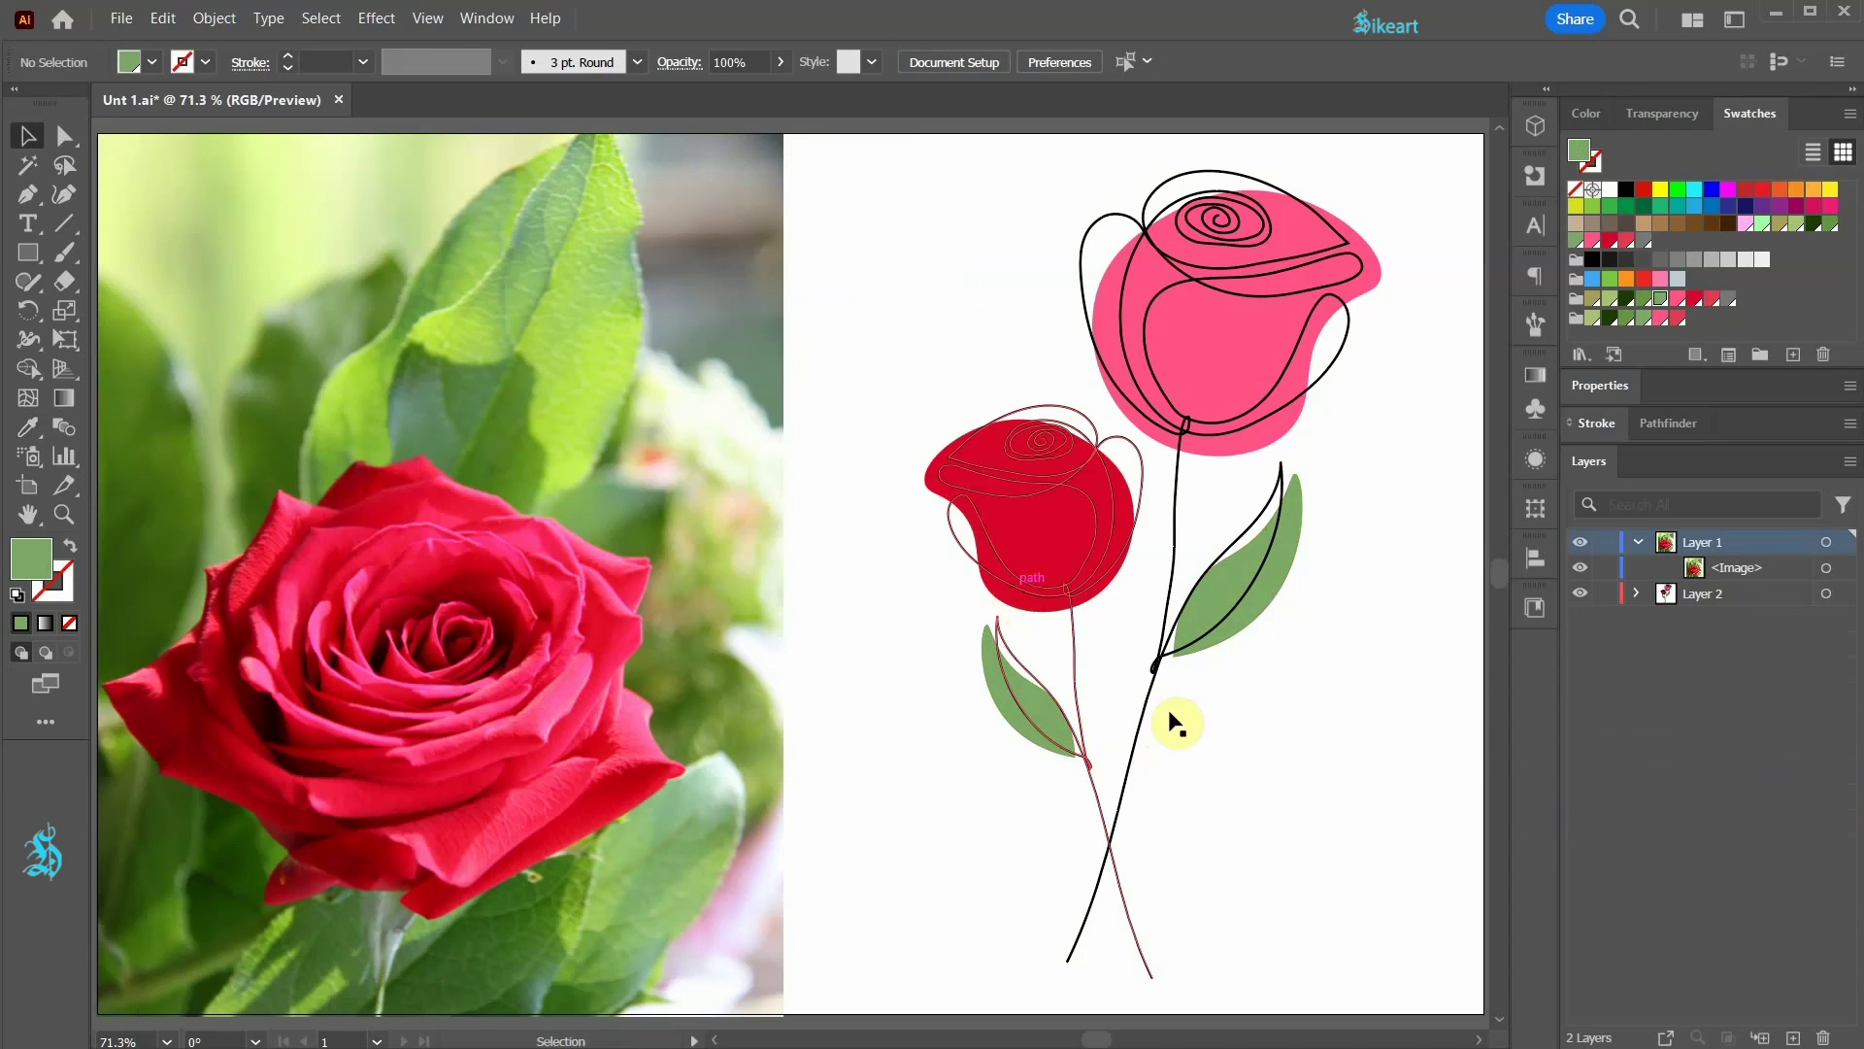
- With the colour group selected, save the swatches as a library file named 'rose'
{"action": "left_click", "coordinate": [1574, 320]}
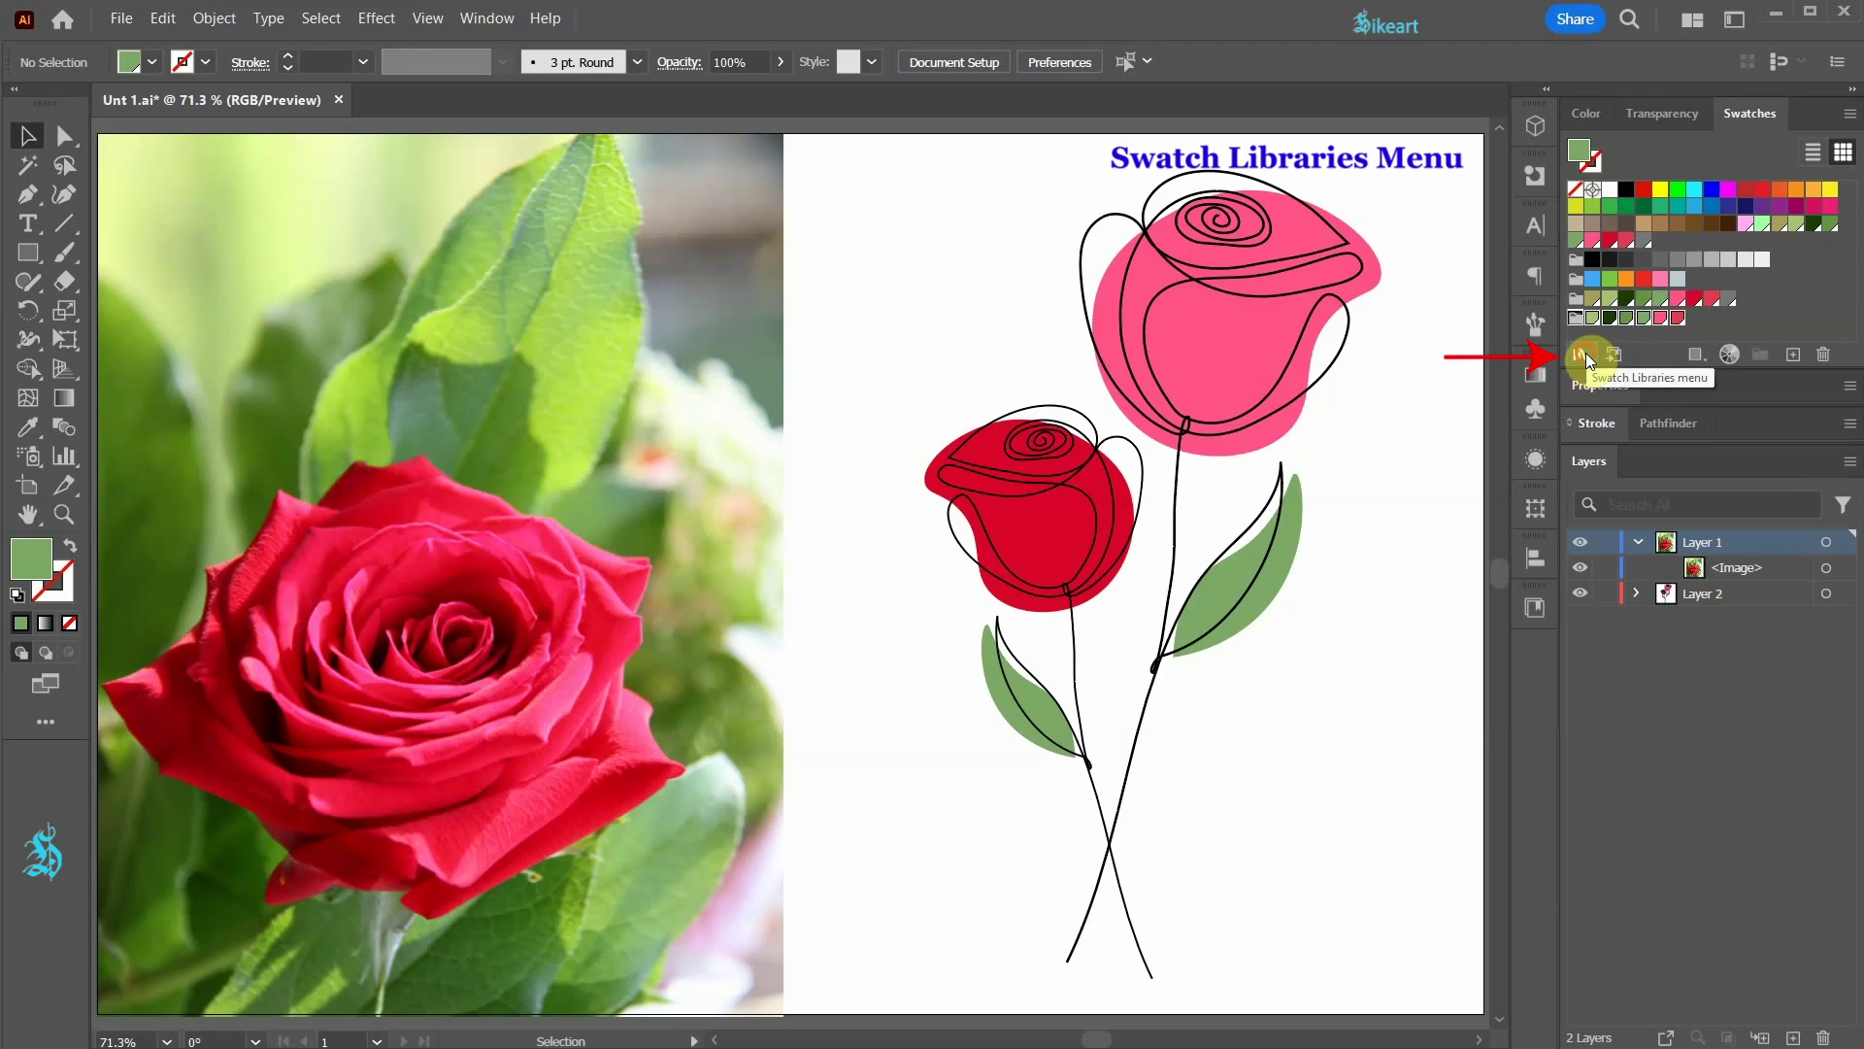
{"action": "left_click", "coordinate": [1587, 354]}
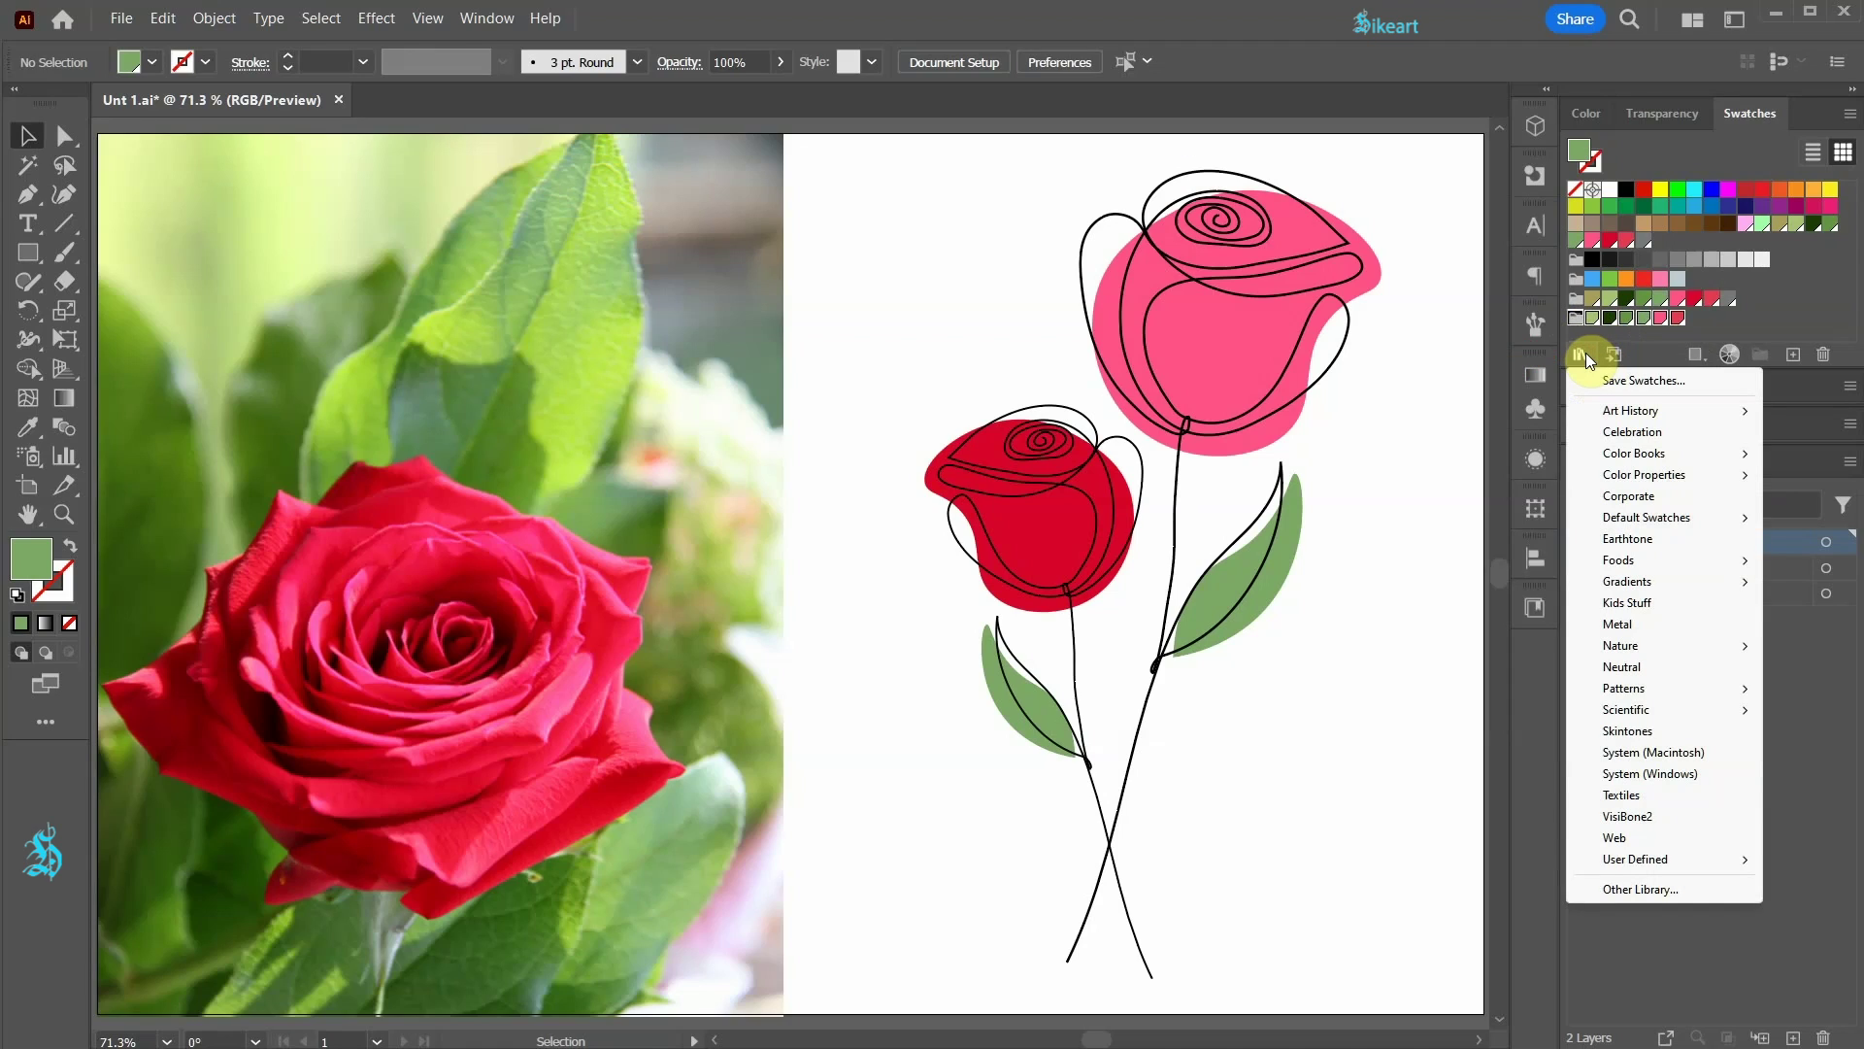
{"action": "left_click", "coordinate": [1635, 382]}
{"action": "type", "text": "rose"}
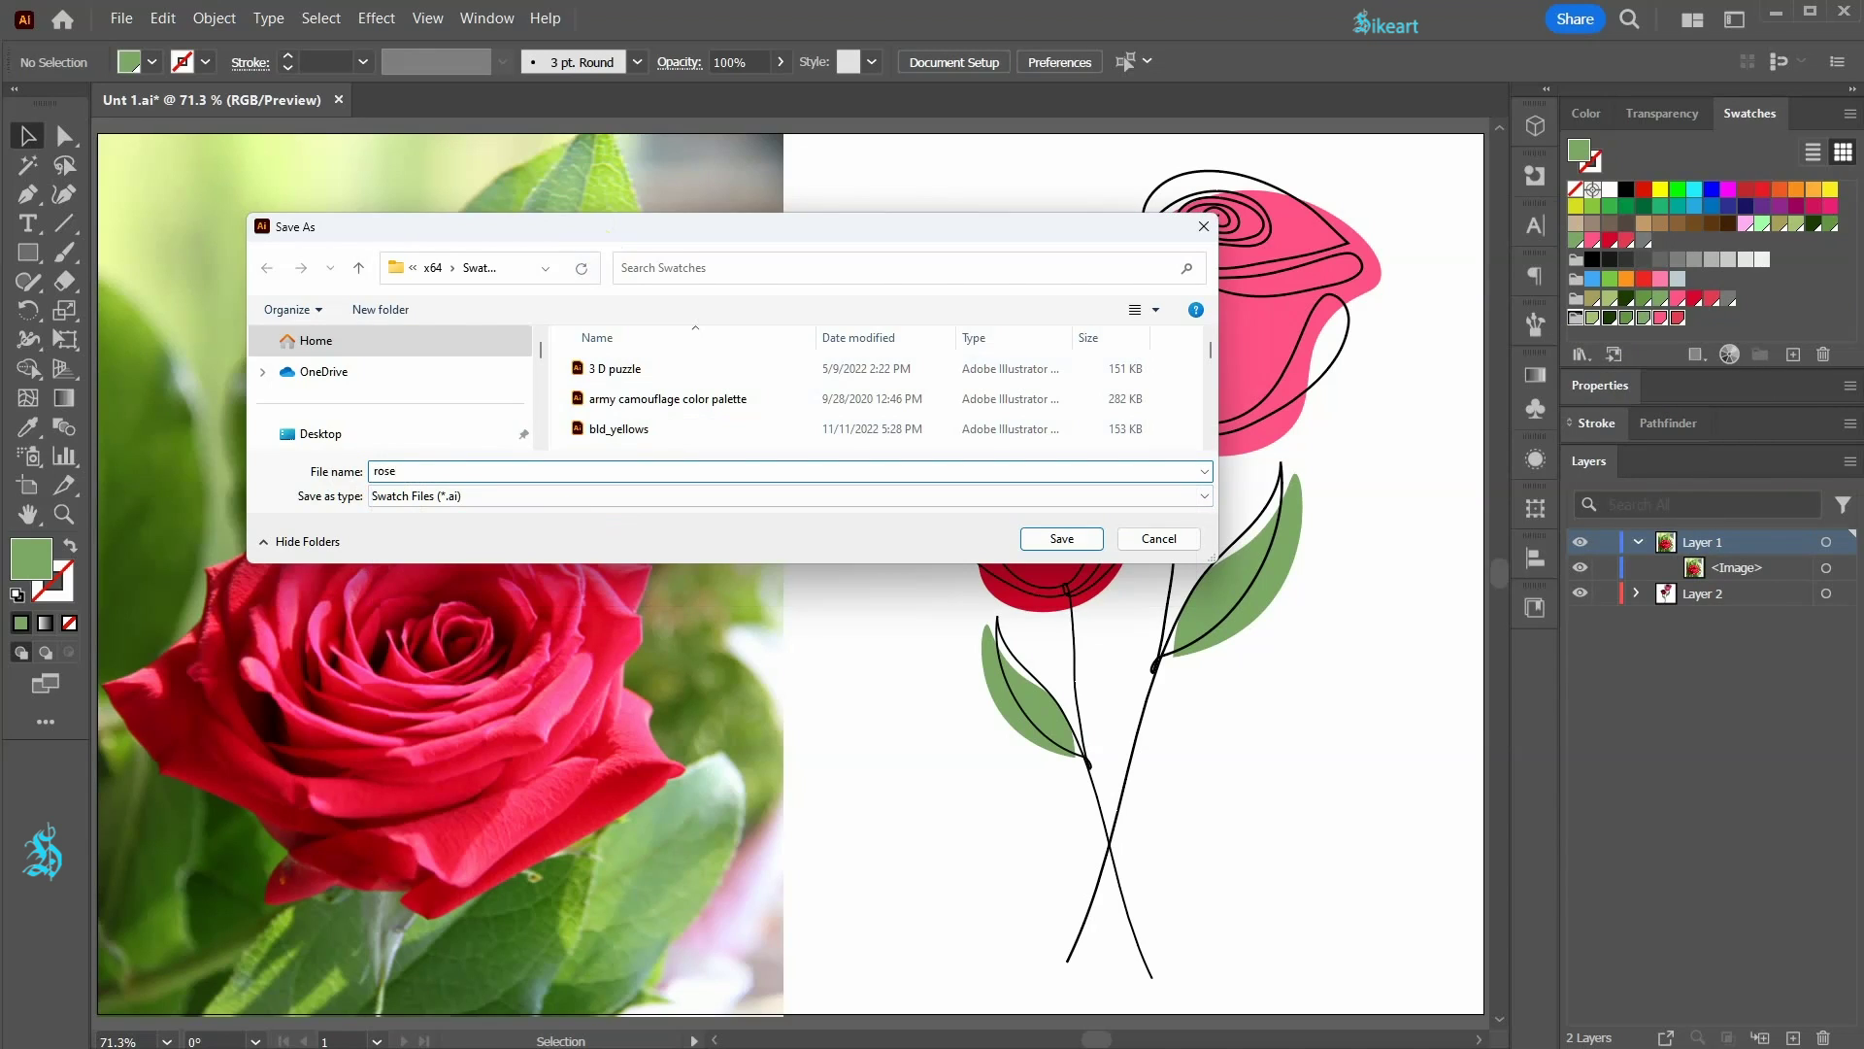
{"action": "left_click", "coordinate": [1056, 541]}
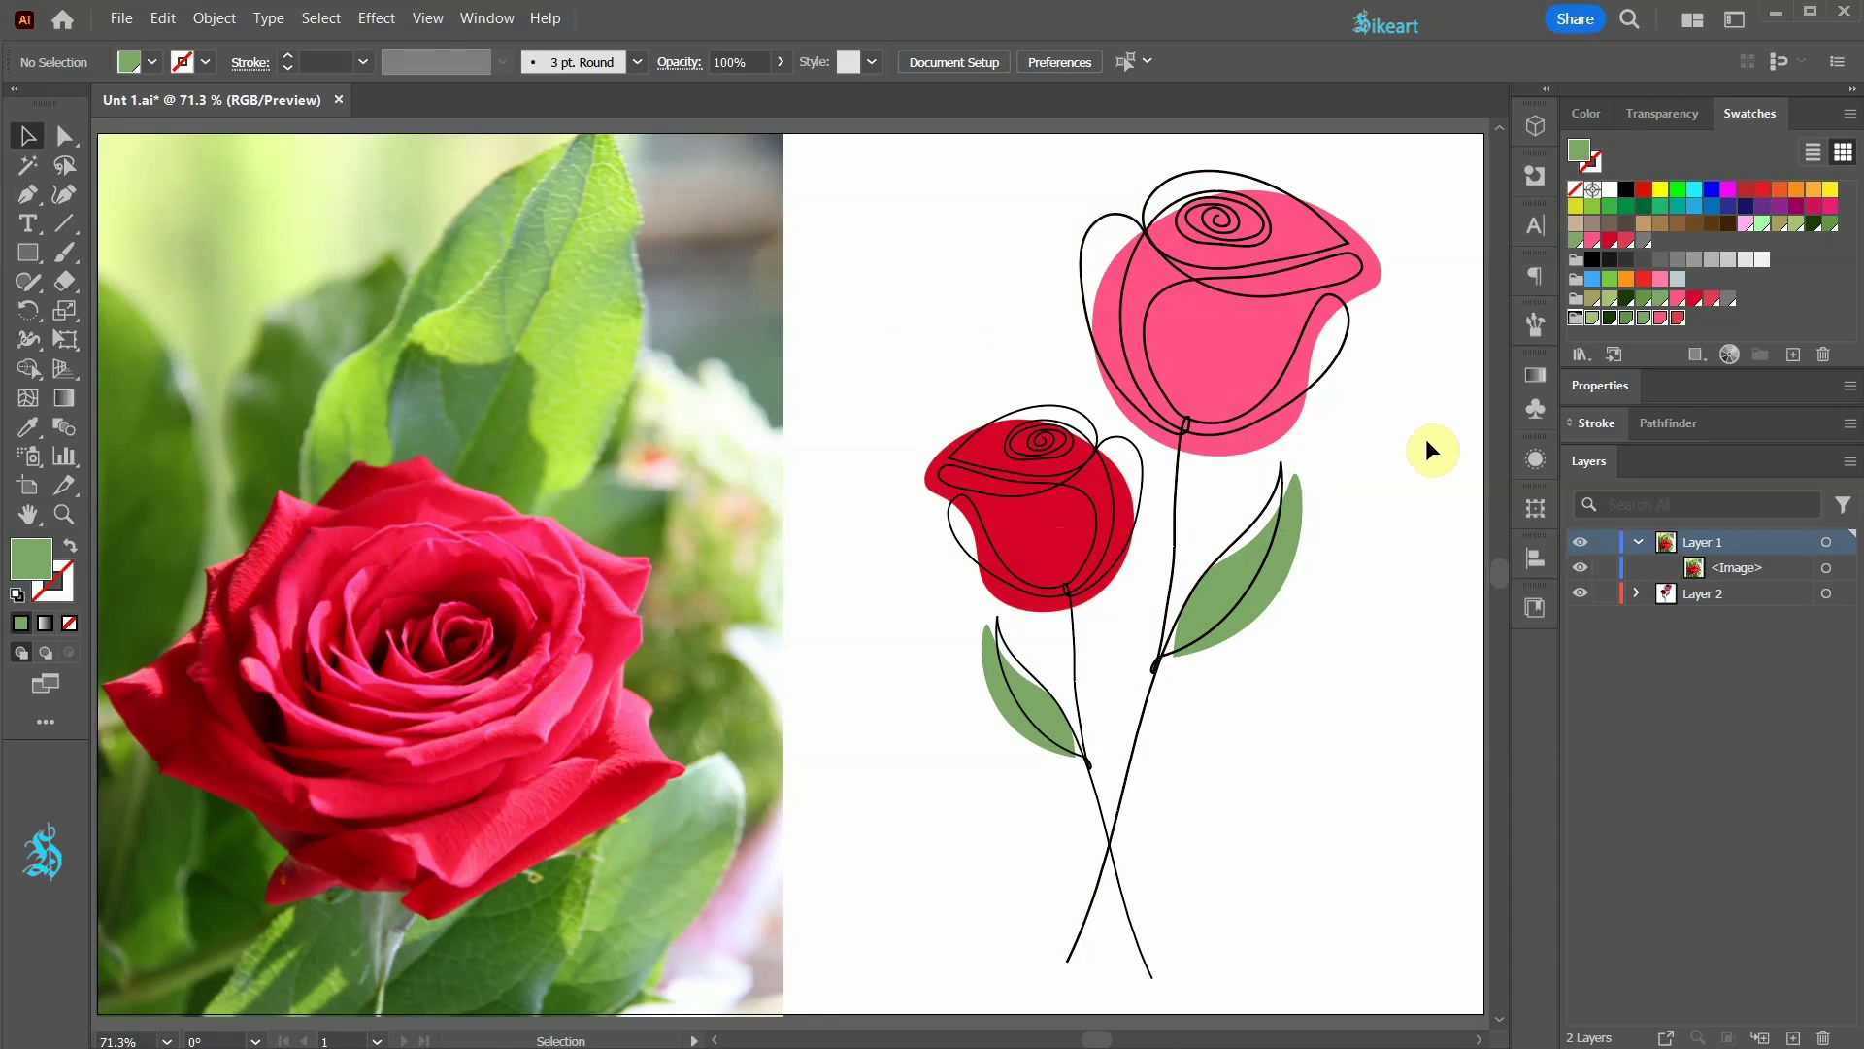
- In a new document, open the User Defined 'rose' library and add its colour group to Swatches
{"action": "key", "text": "ctrl+alt+n"}
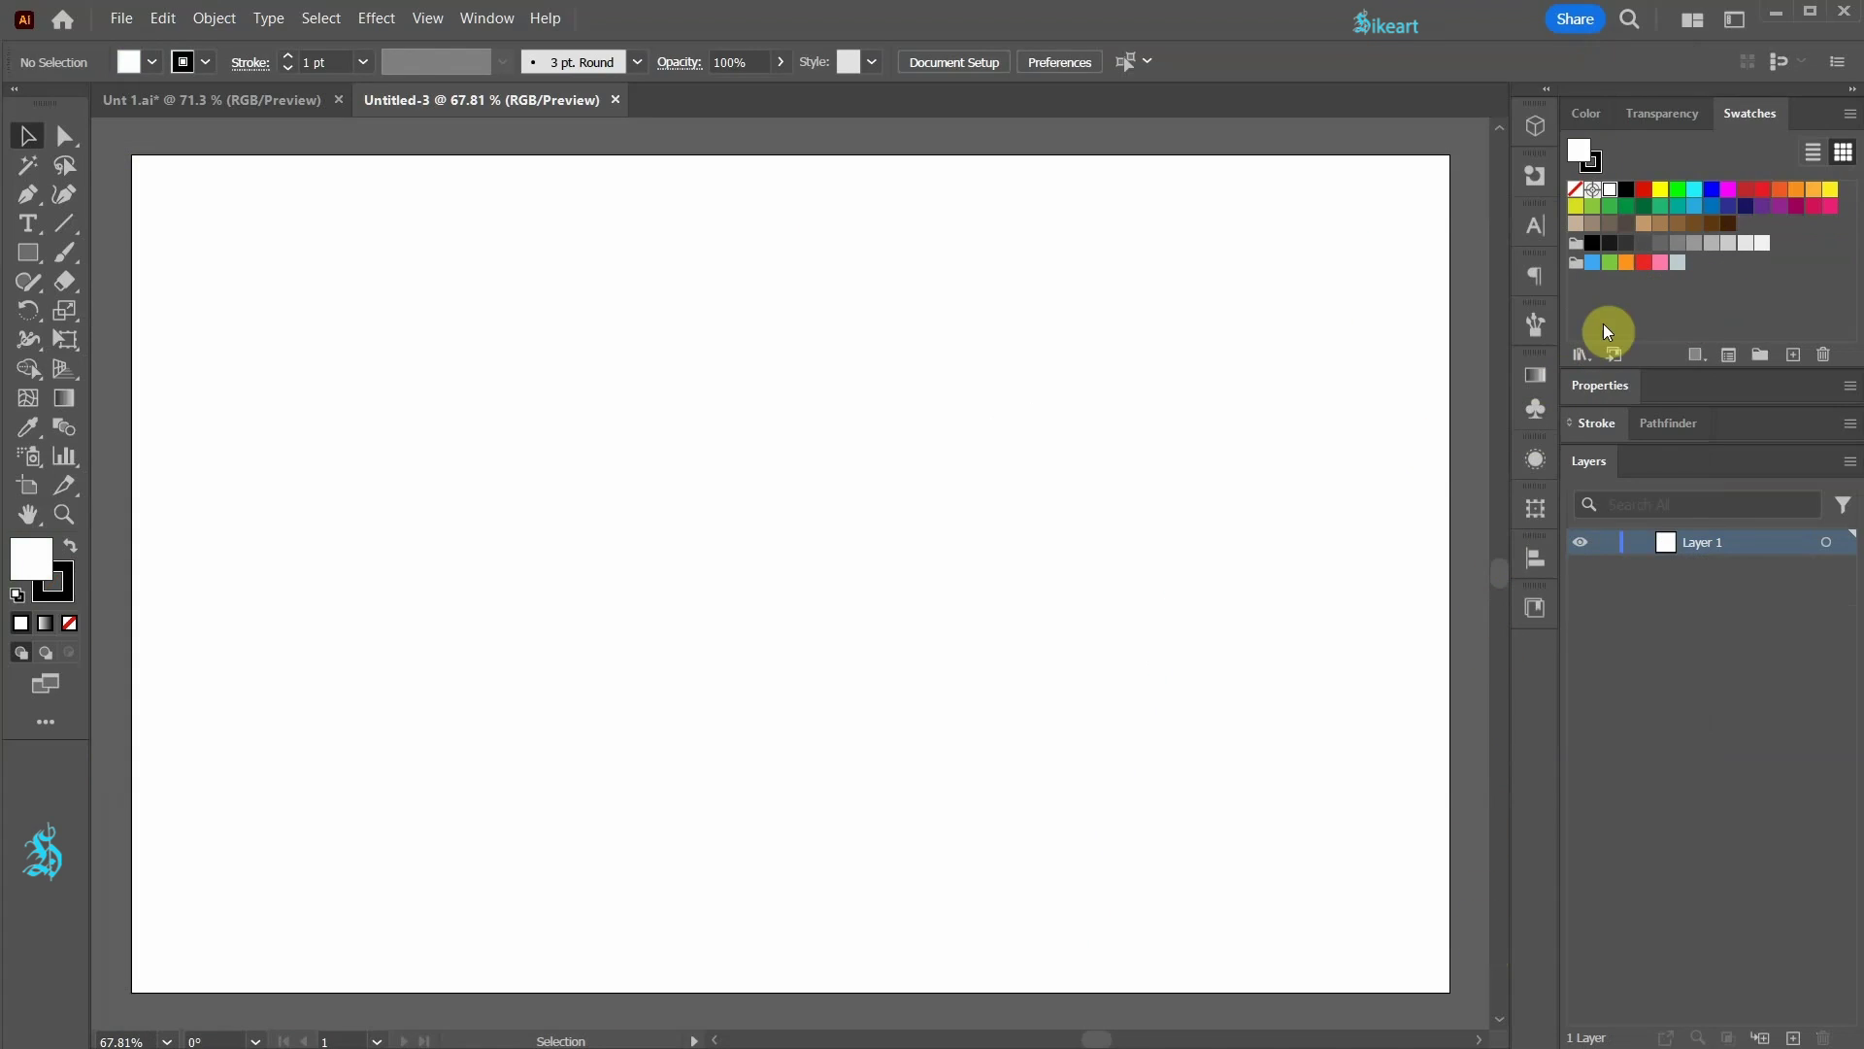
{"action": "left_click", "coordinate": [1582, 354]}
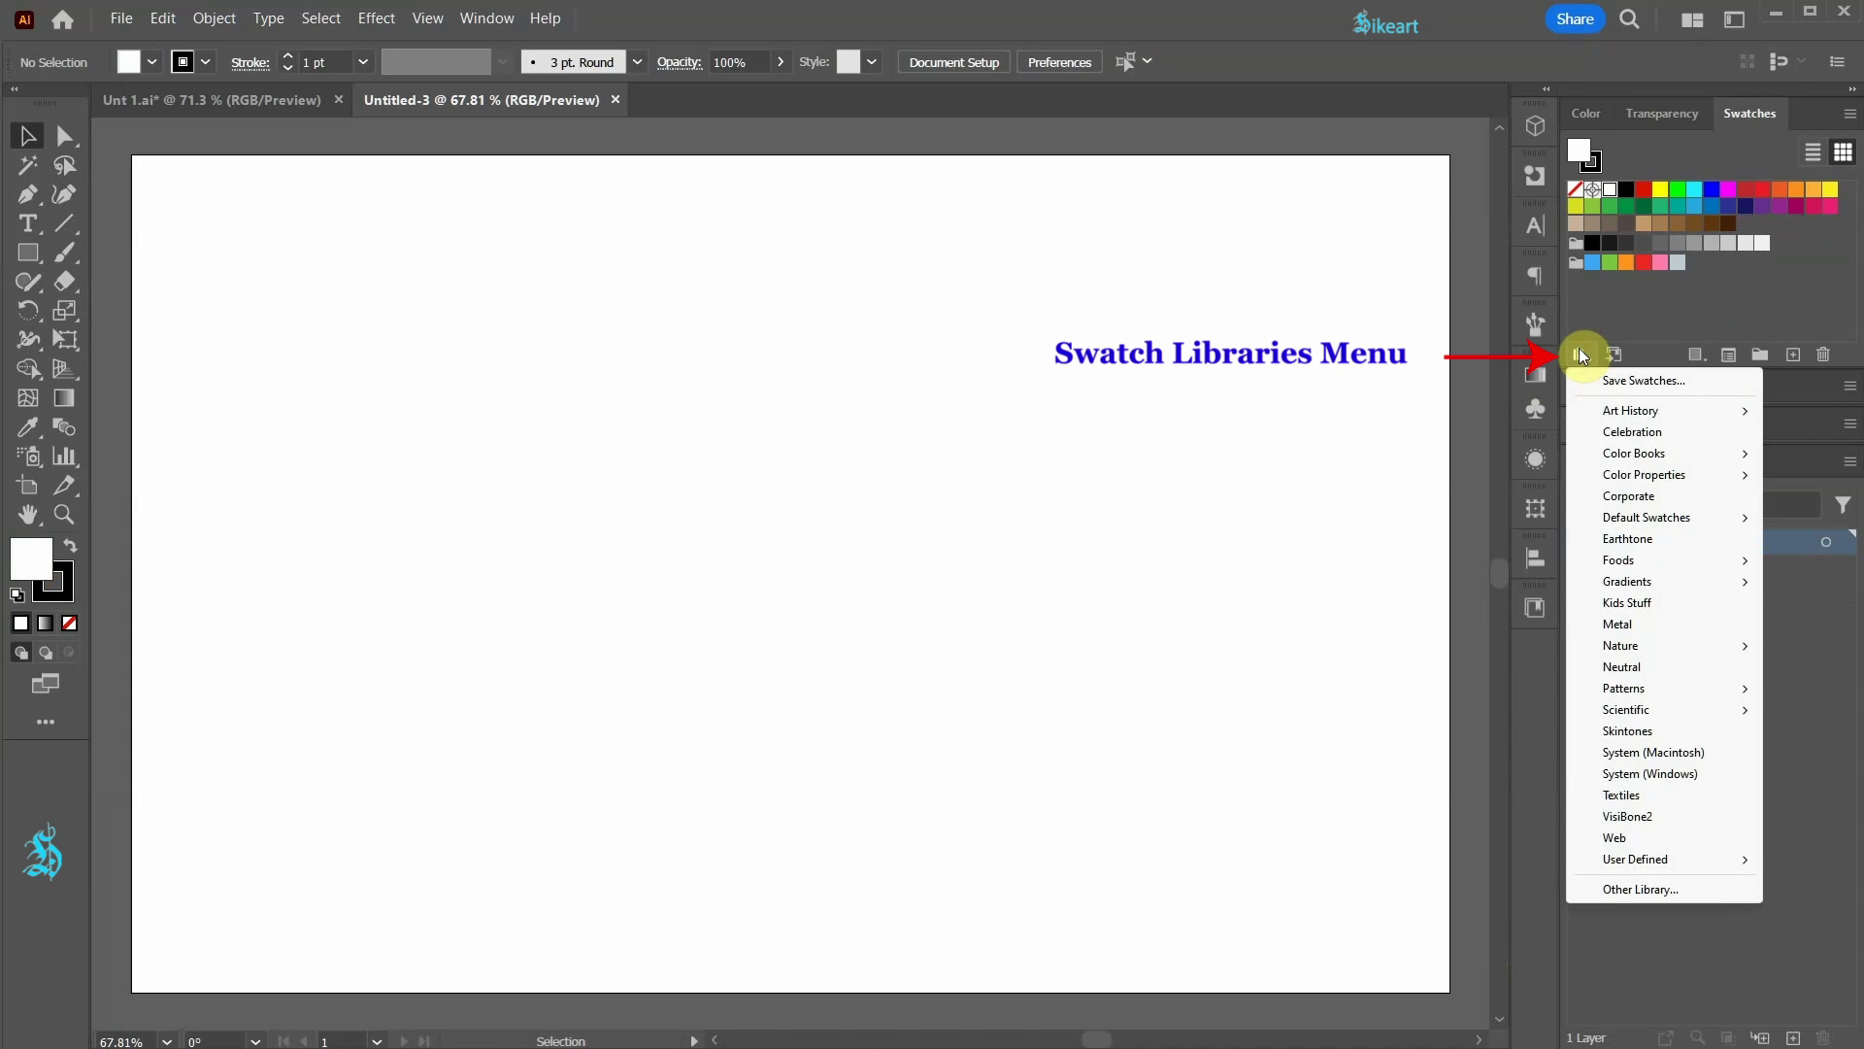
{"action": "mouse_move", "coordinate": [1646, 872]}
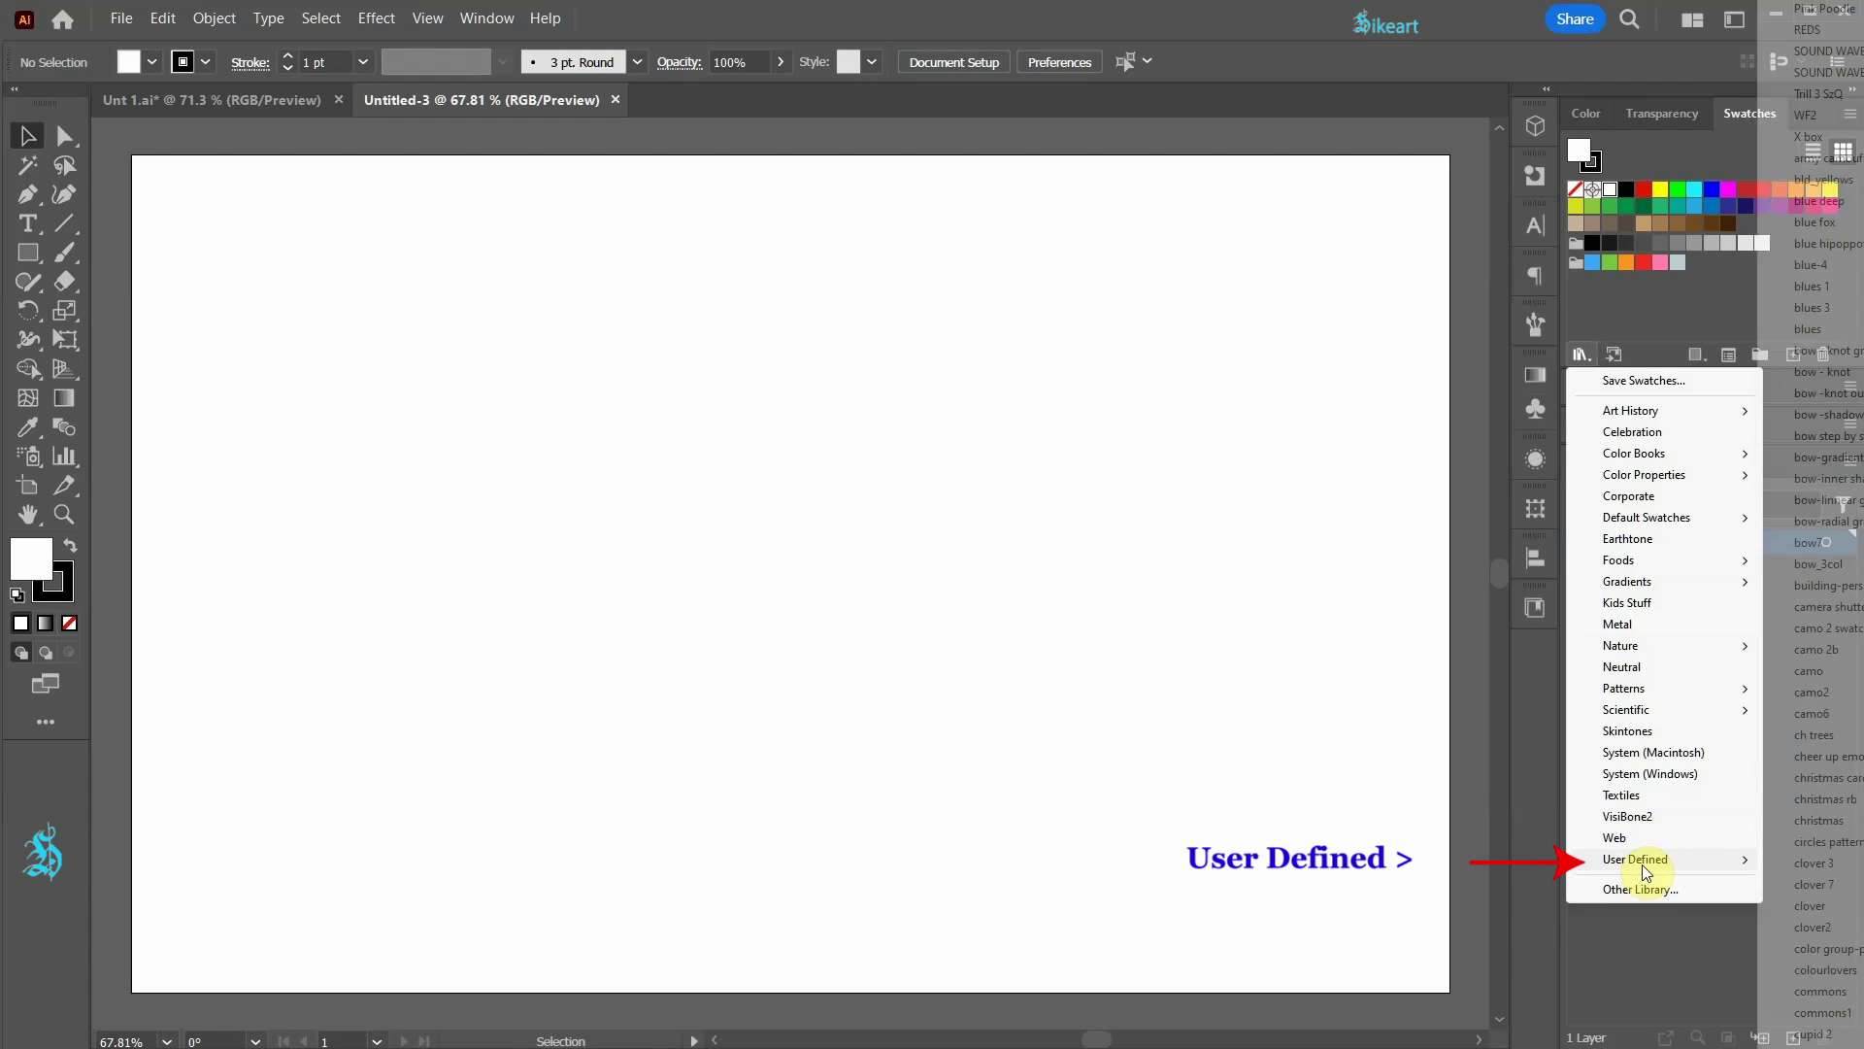
{"action": "left_click", "coordinate": [1825, 1029]}
{"action": "left_click_drag", "start_coordinate": [899, 761], "coordinate": [891, 906]}
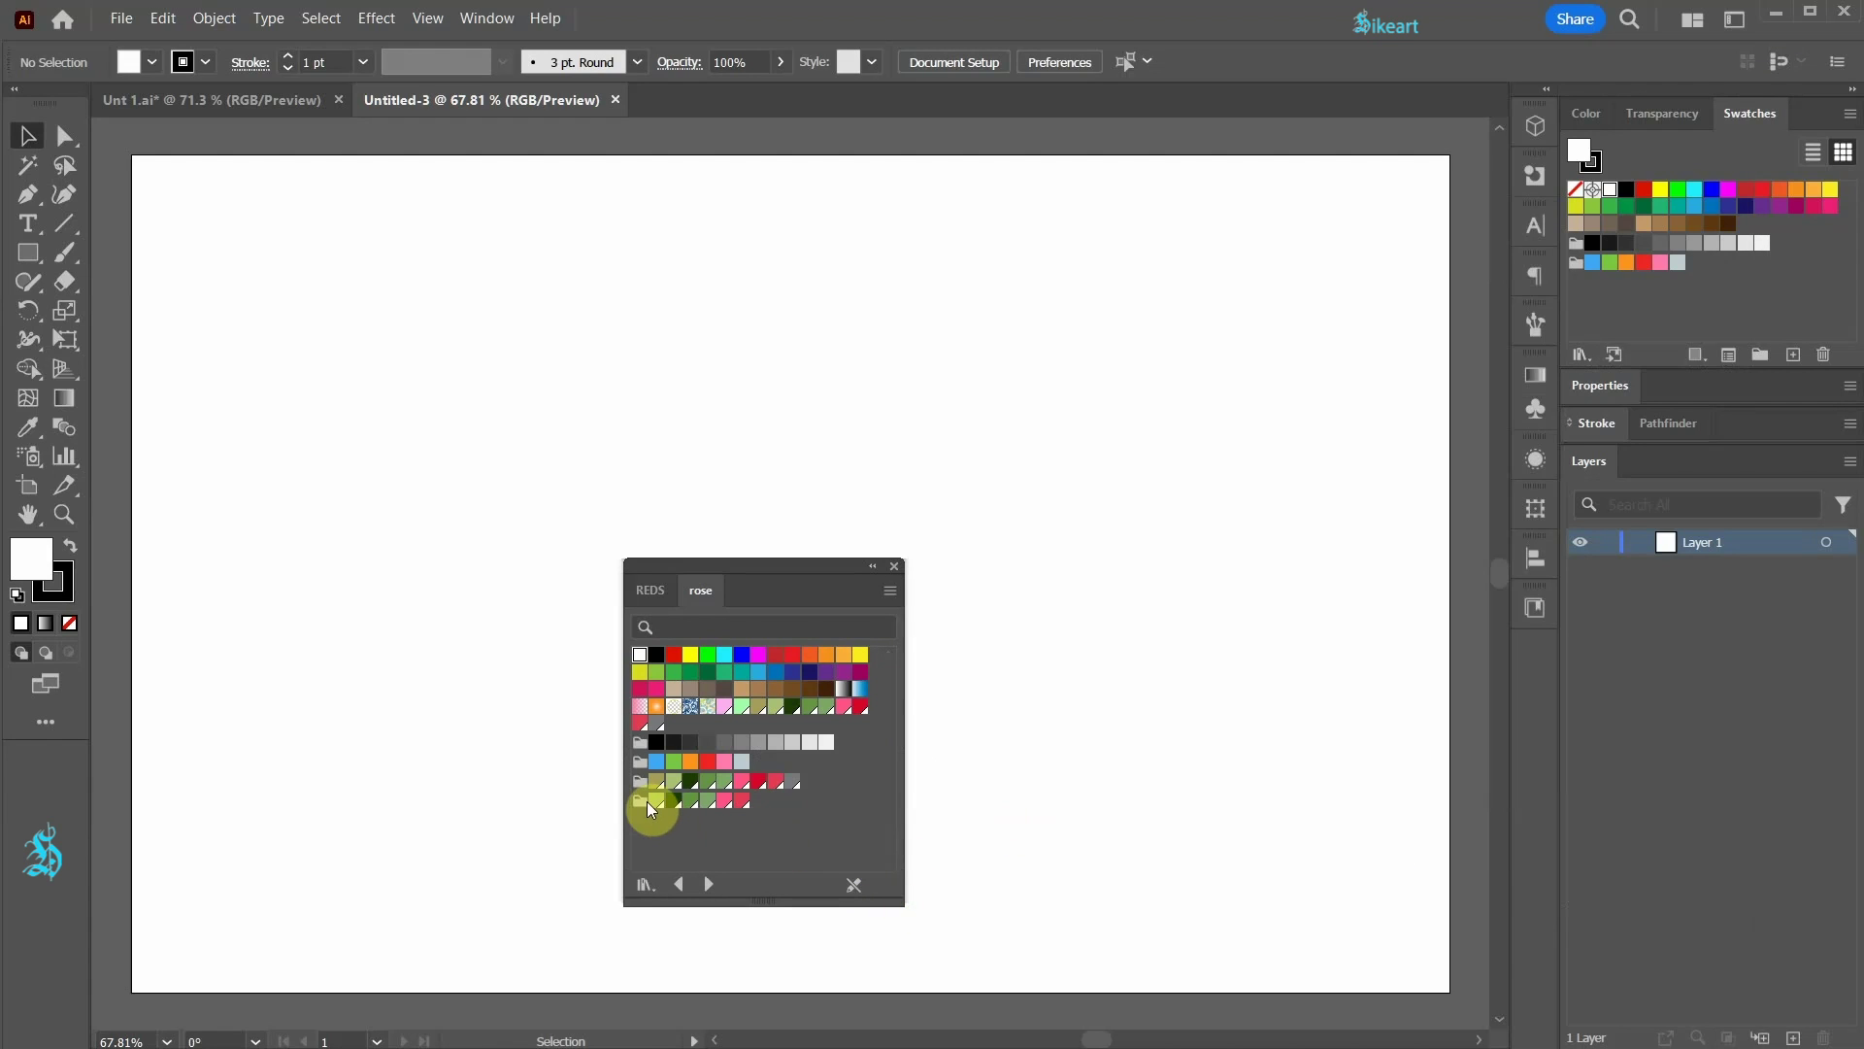
{"action": "left_click", "coordinate": [642, 804]}
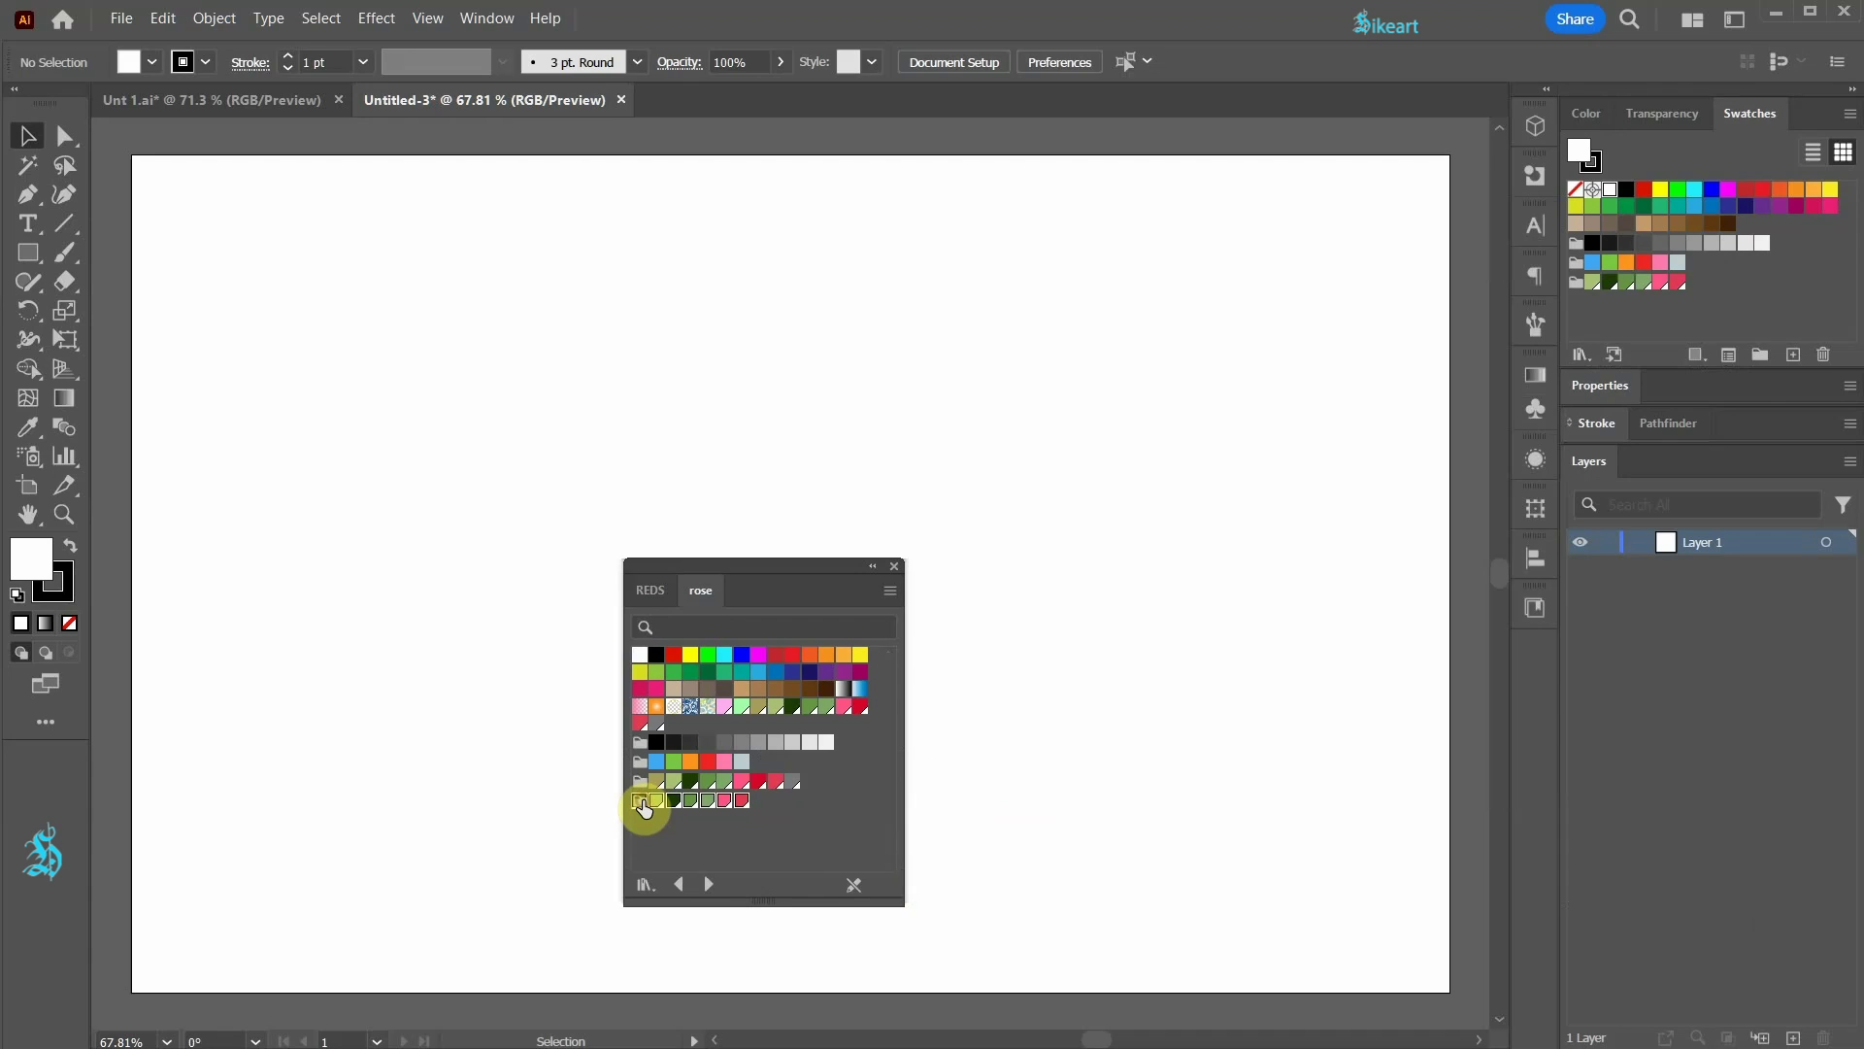